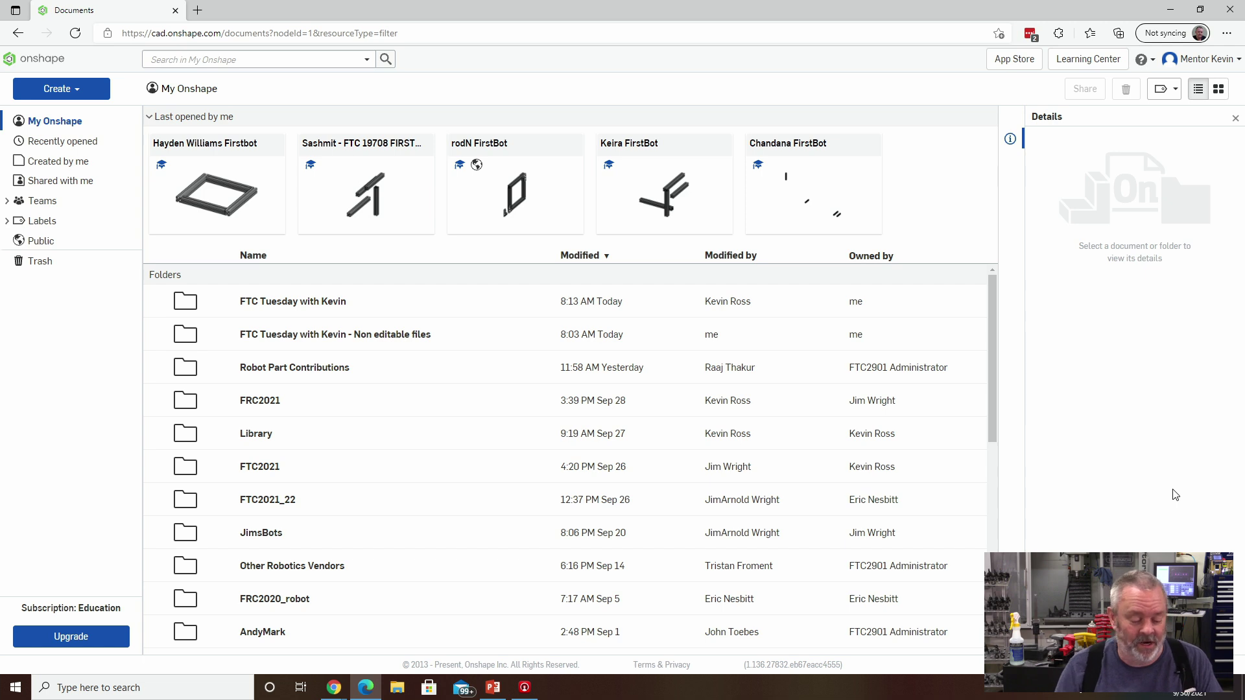
# Create a folder named 'Team Woodie' at the top level of My Onshape.
pyautogui.scroll(-3, 861, 479)
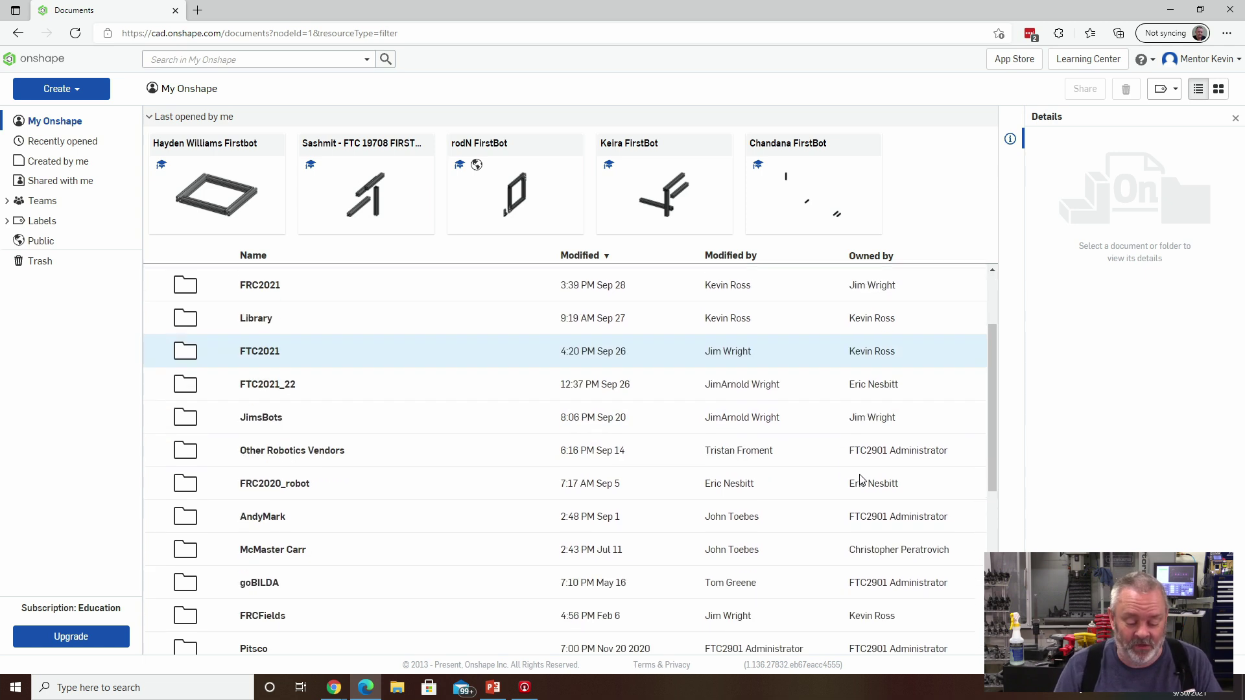
pyautogui.scroll(-6, 860, 479)
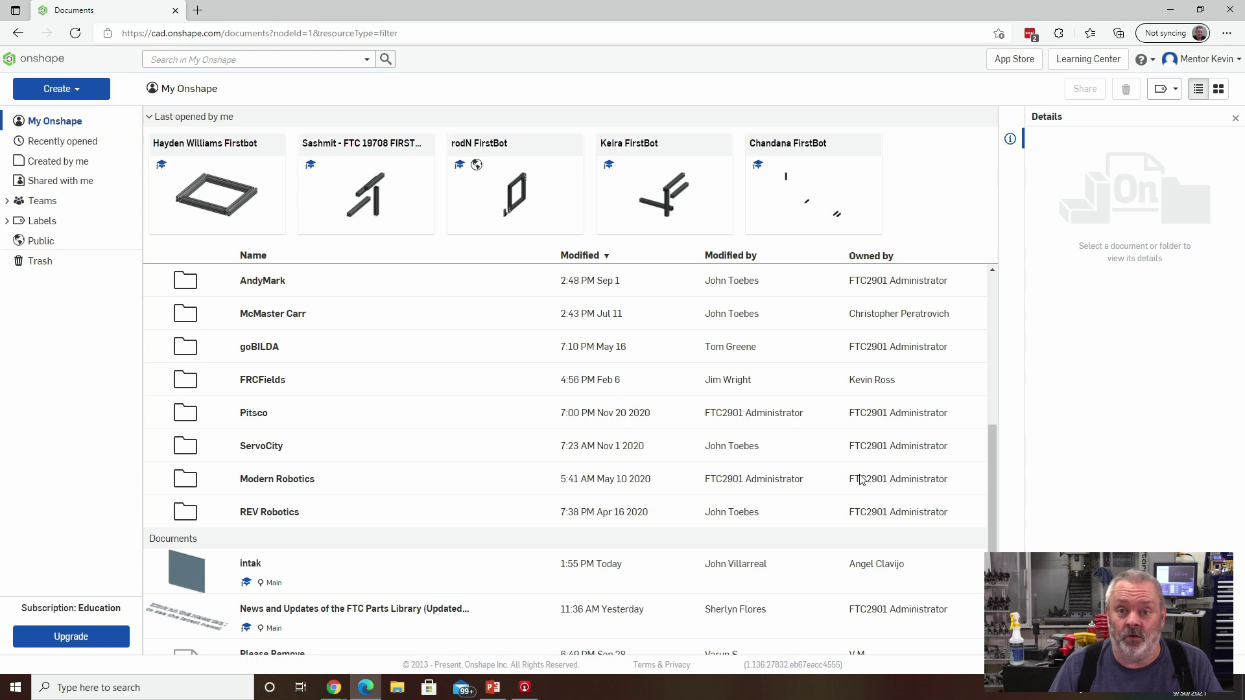
pyautogui.scroll(5, 897, 418)
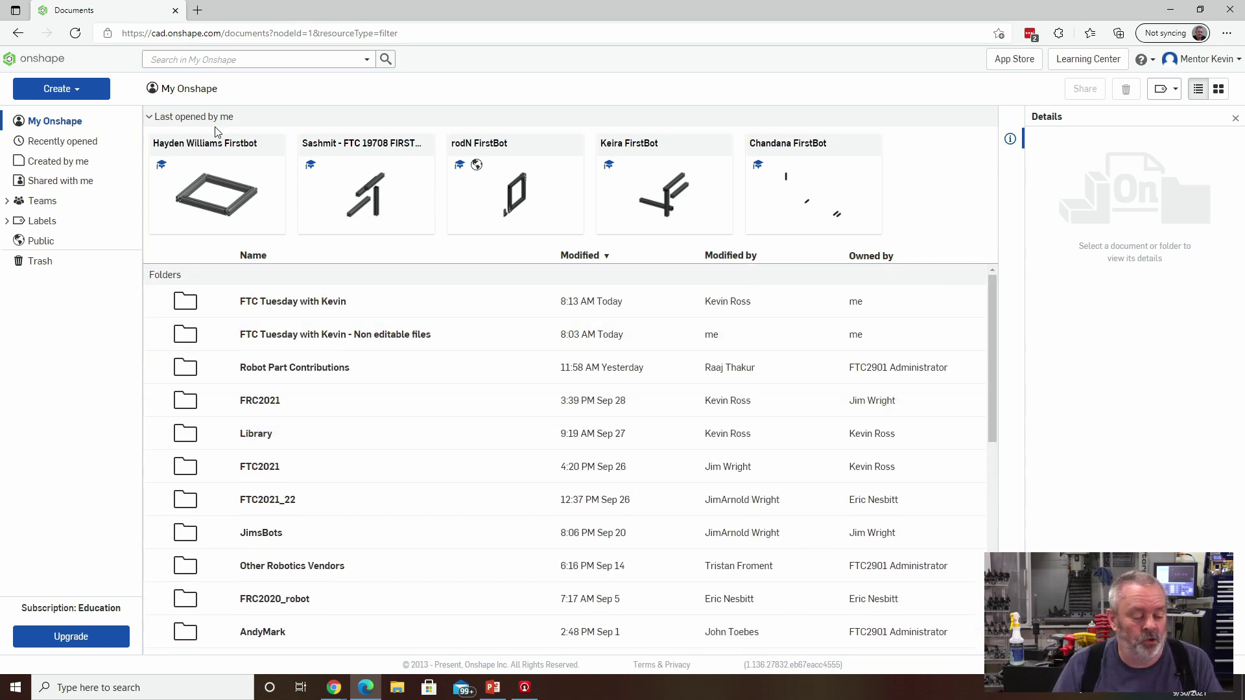
pyautogui.click(62, 89)
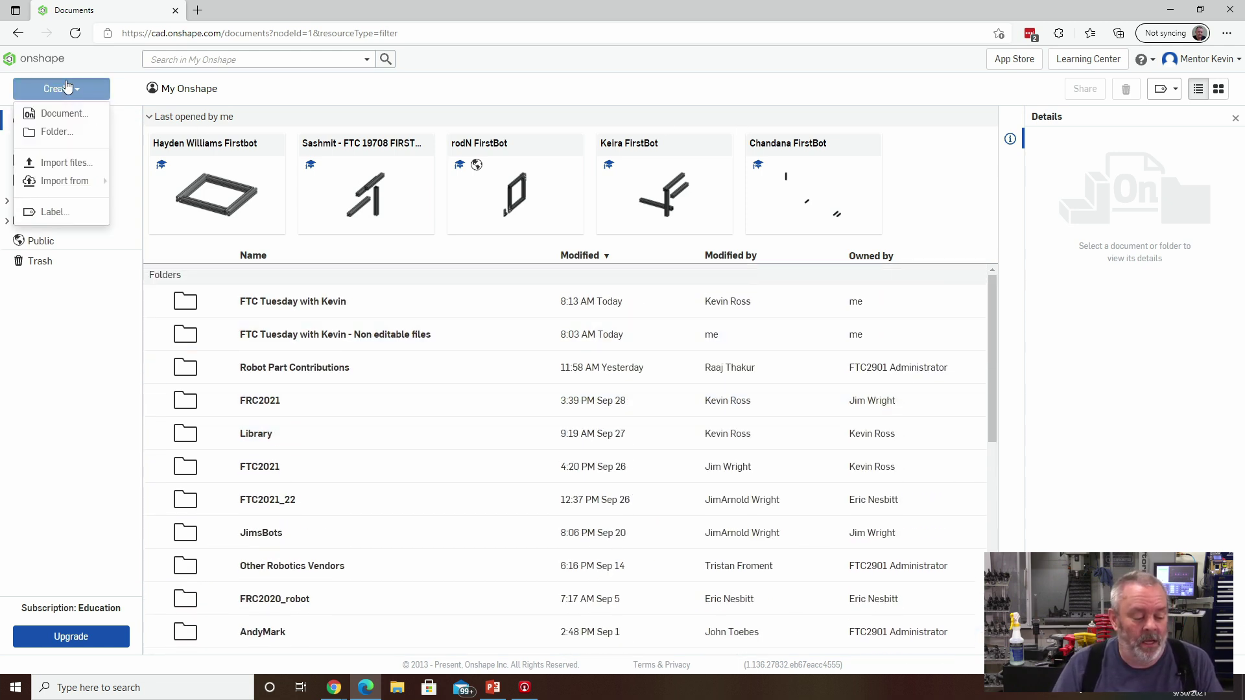
pyautogui.click(65, 132)
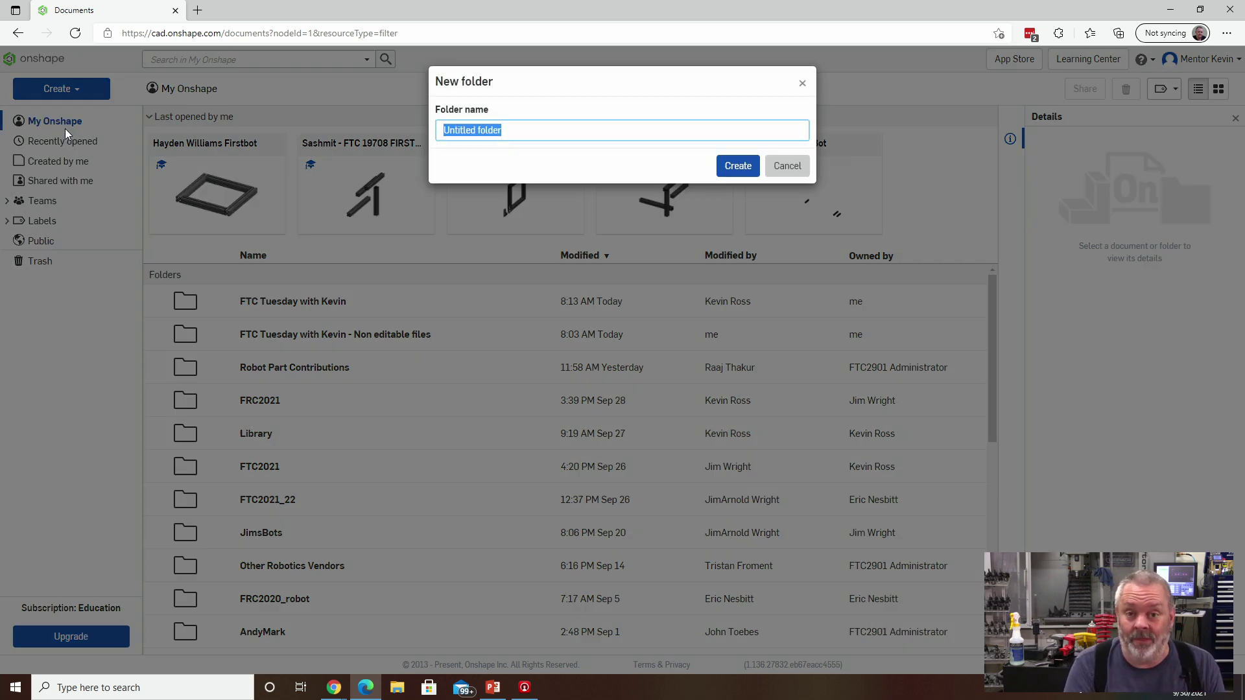
pyautogui.write('Team')
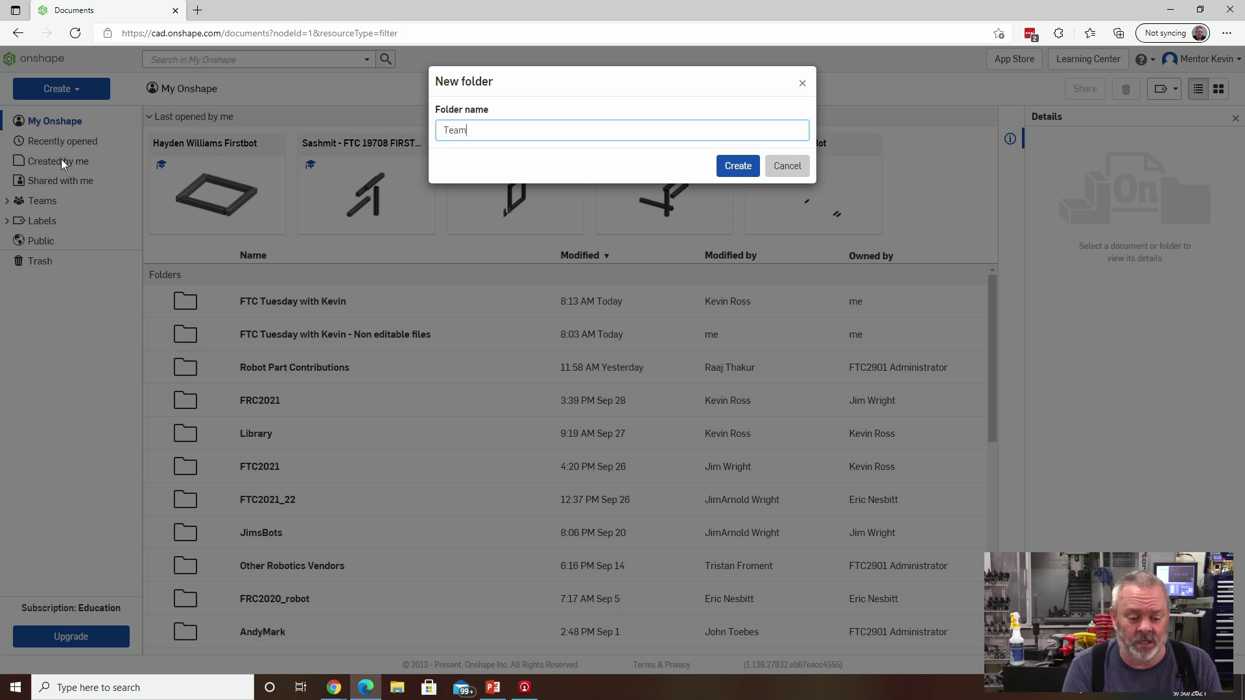
pyautogui.write(' Woodie')
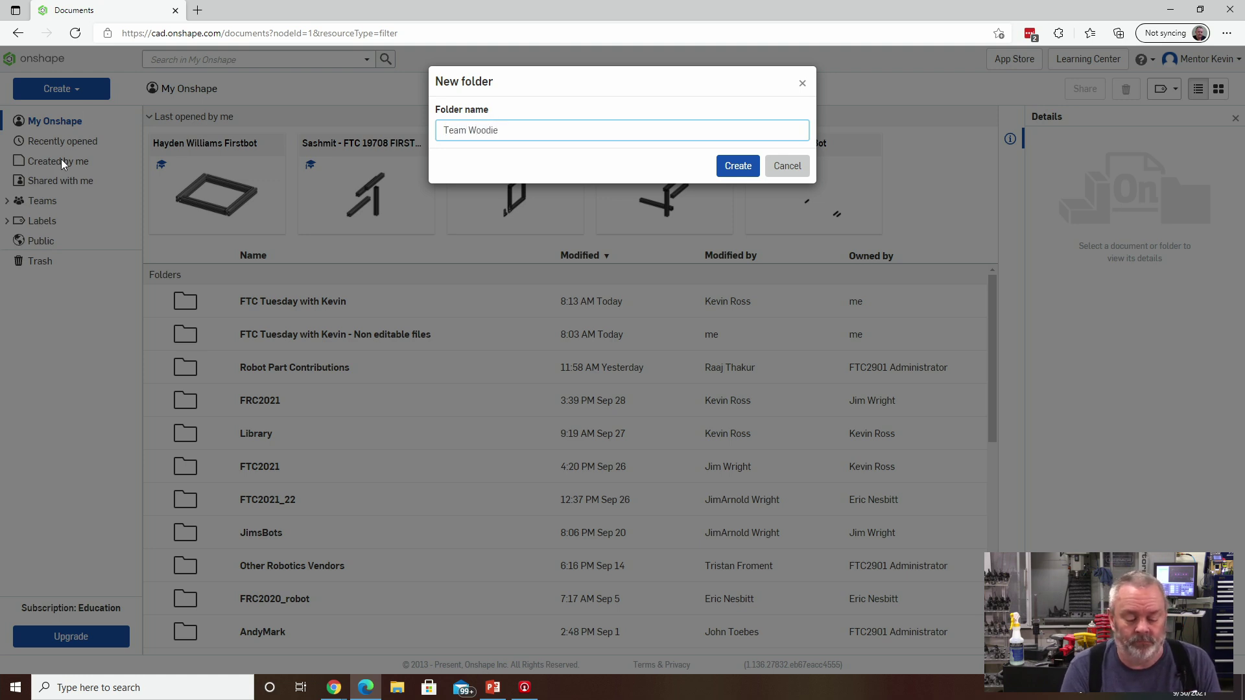
pyautogui.click(727, 169)
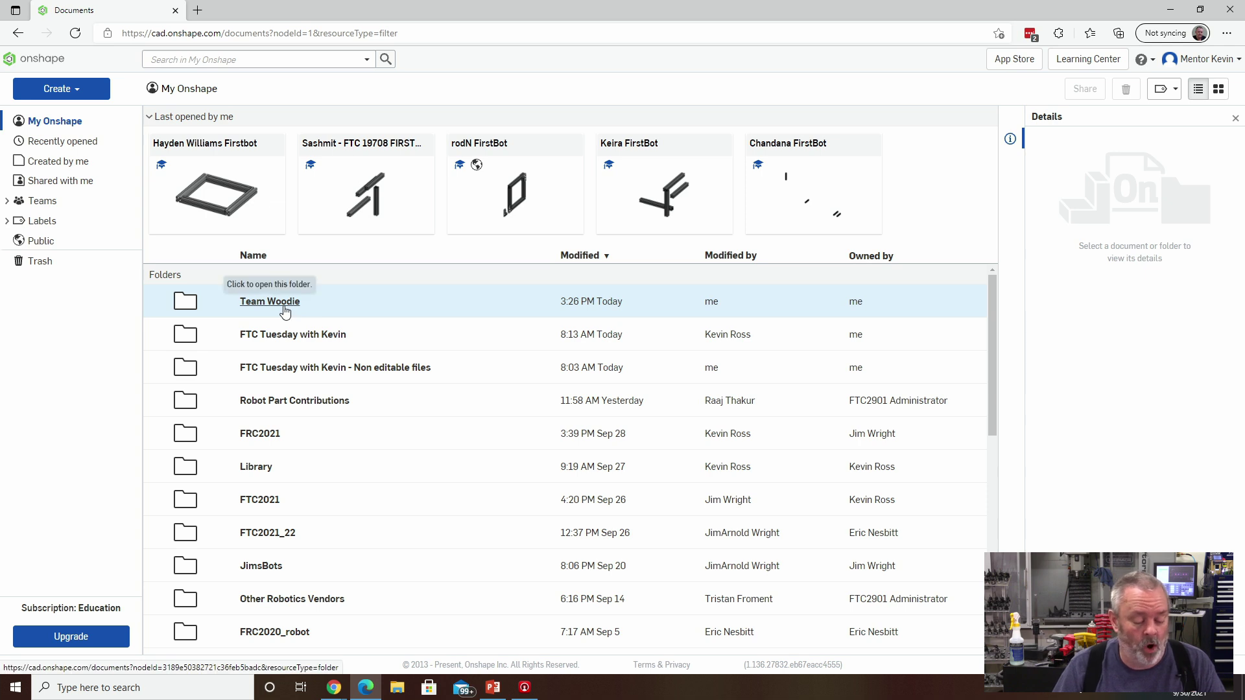
# Open the Team Woodie folder and create a 'Trash' subfolder inside it.
pyautogui.click(285, 312)
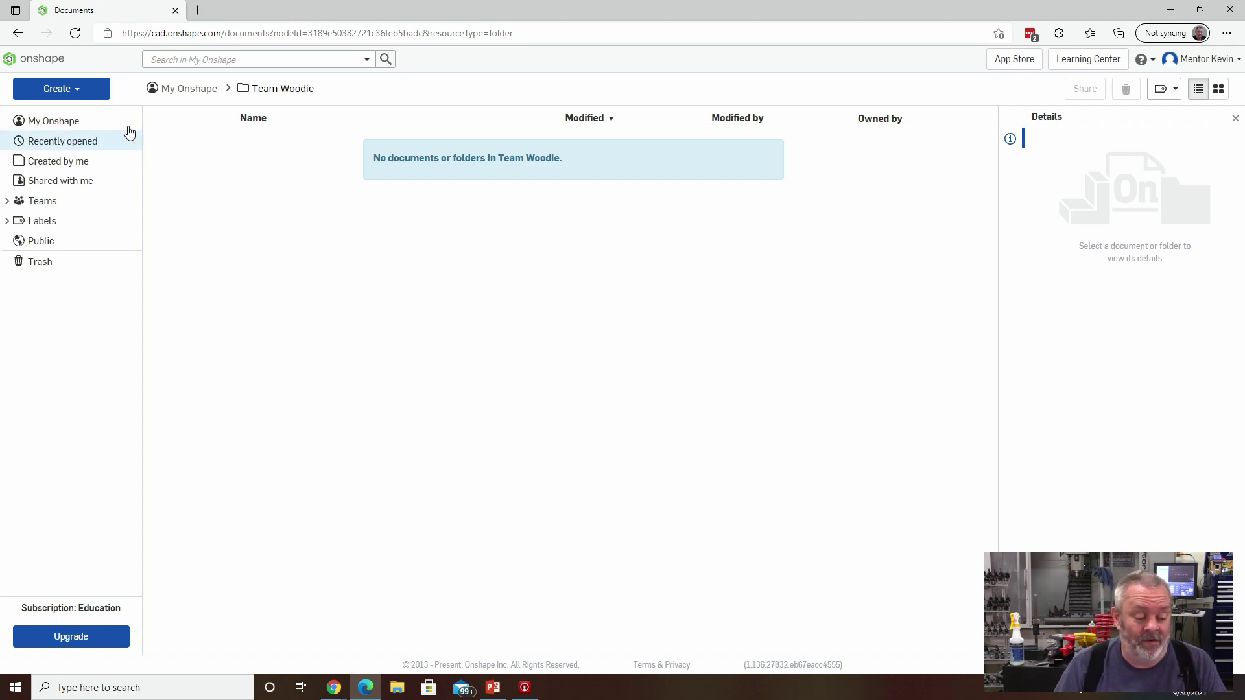
pyautogui.click(74, 94)
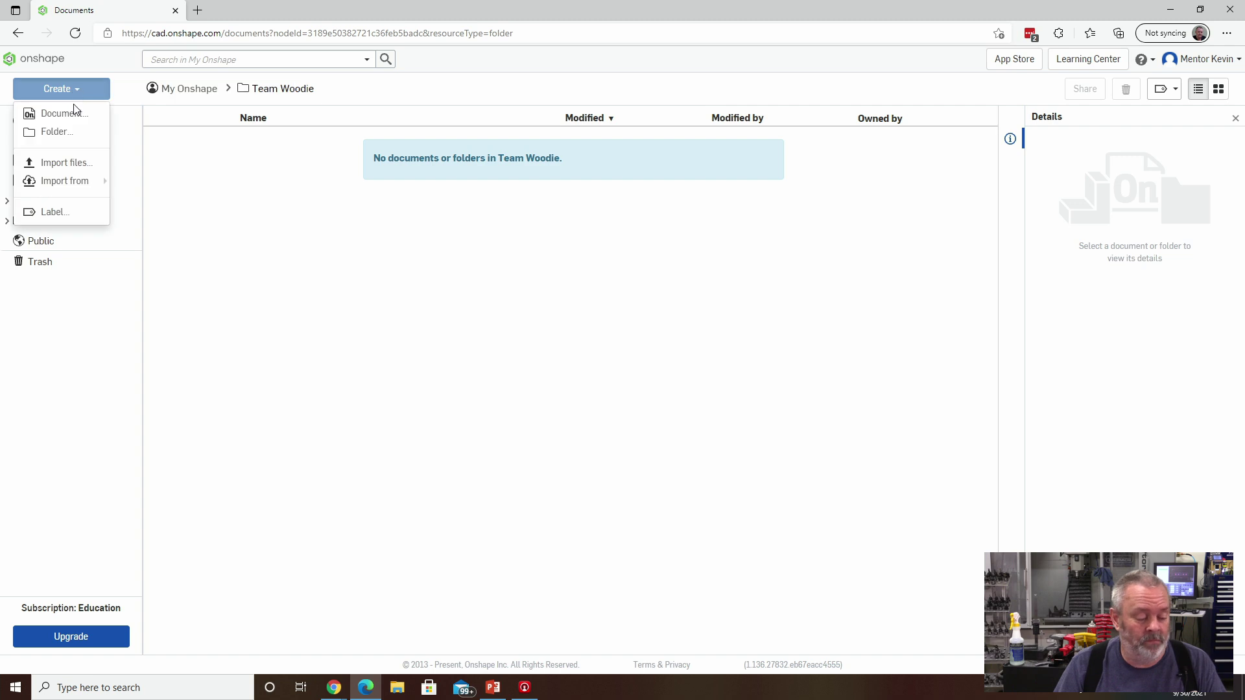
pyautogui.click(63, 132)
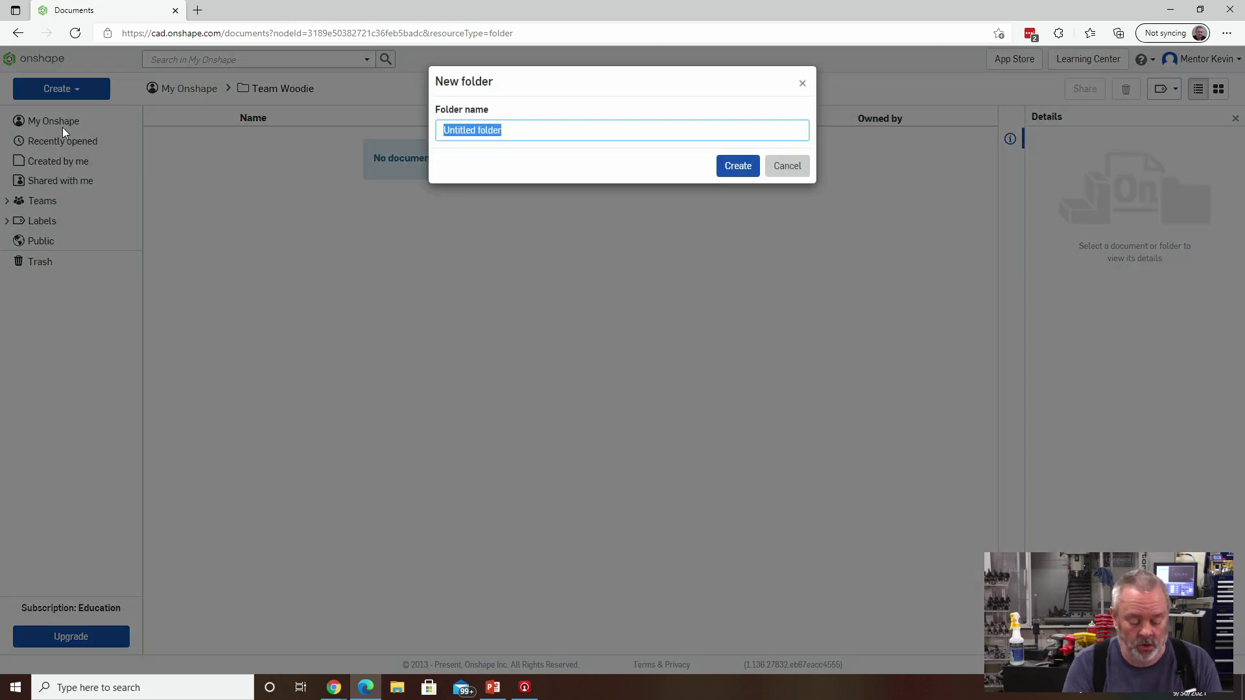
pyautogui.write('Tras')
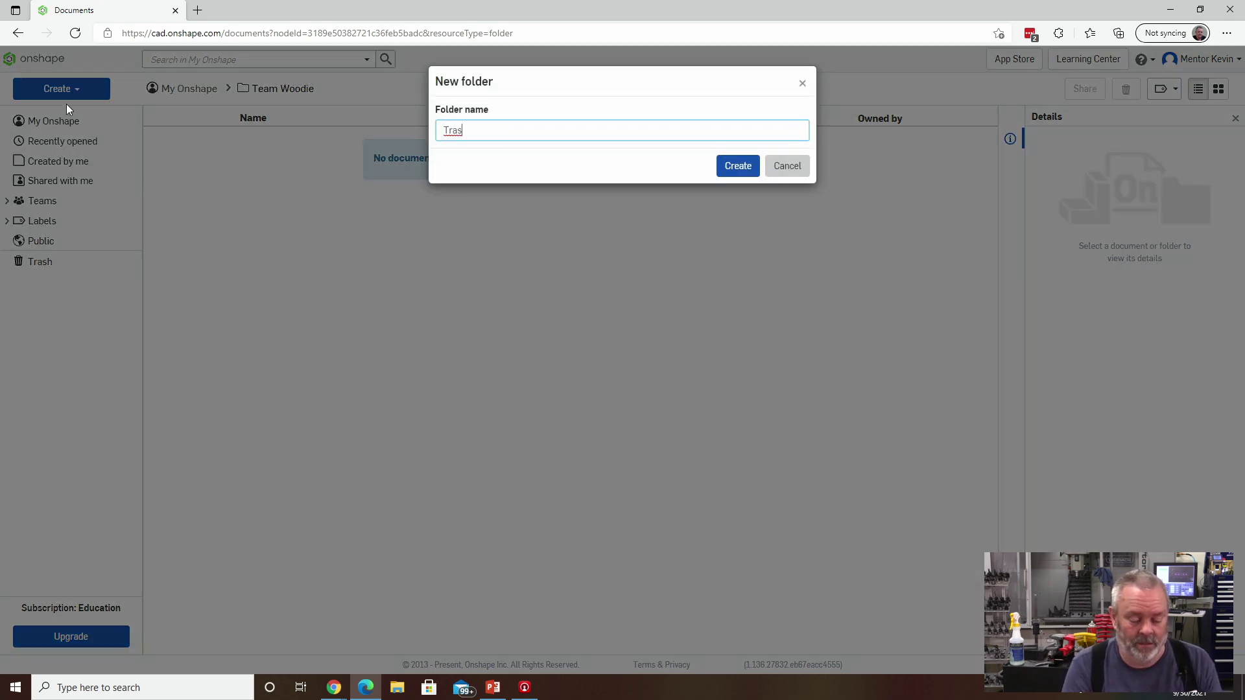
pyautogui.write('h')
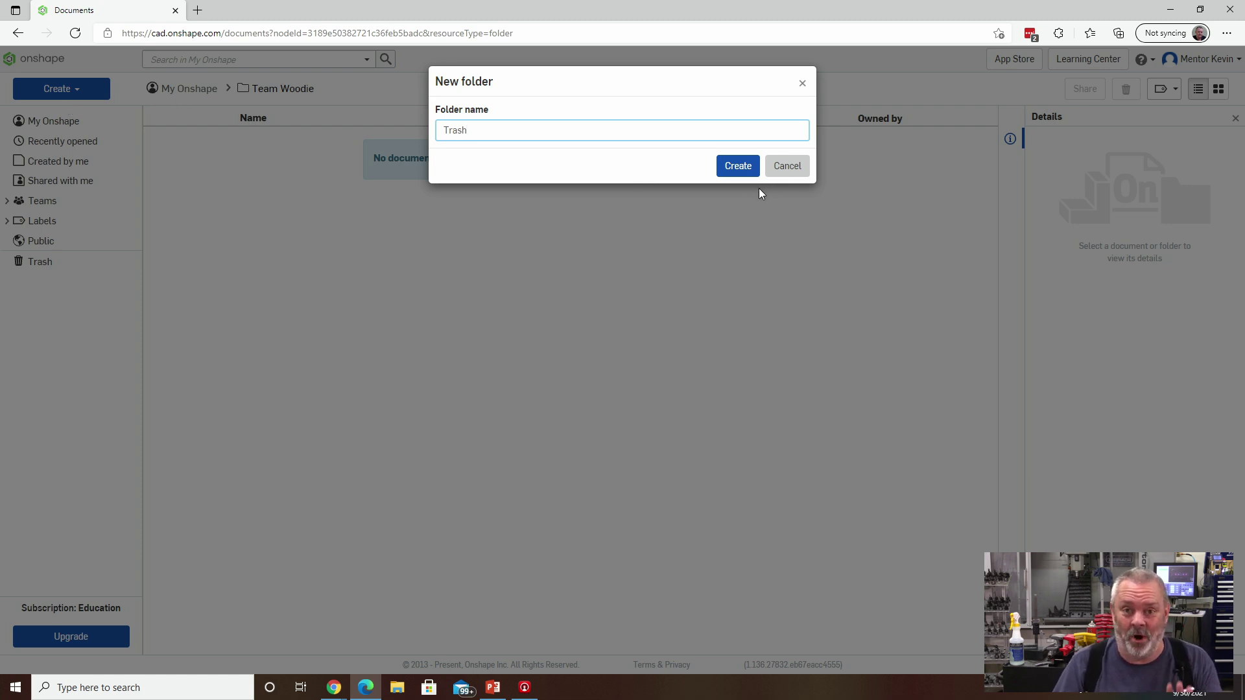
pyautogui.click(738, 170)
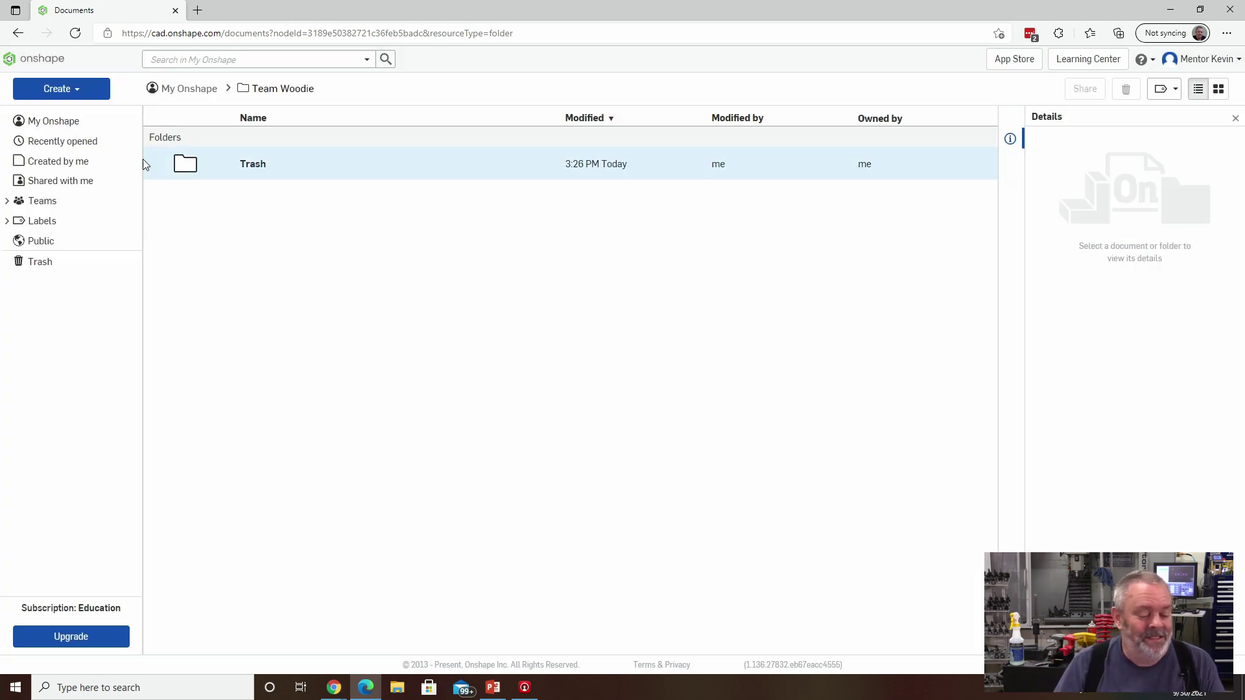
# Create a second subfolder named 'Team Library' inside Team Woodie.
pyautogui.click(78, 91)
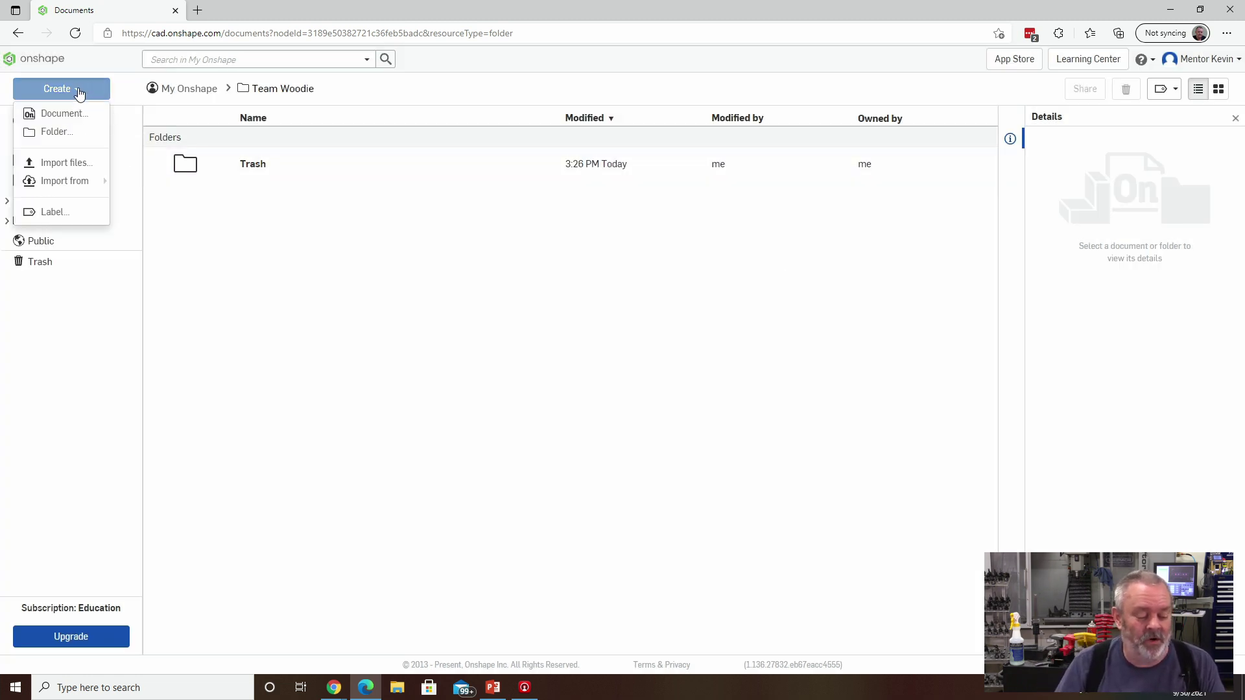
pyautogui.click(72, 131)
pyautogui.write('Team Library')
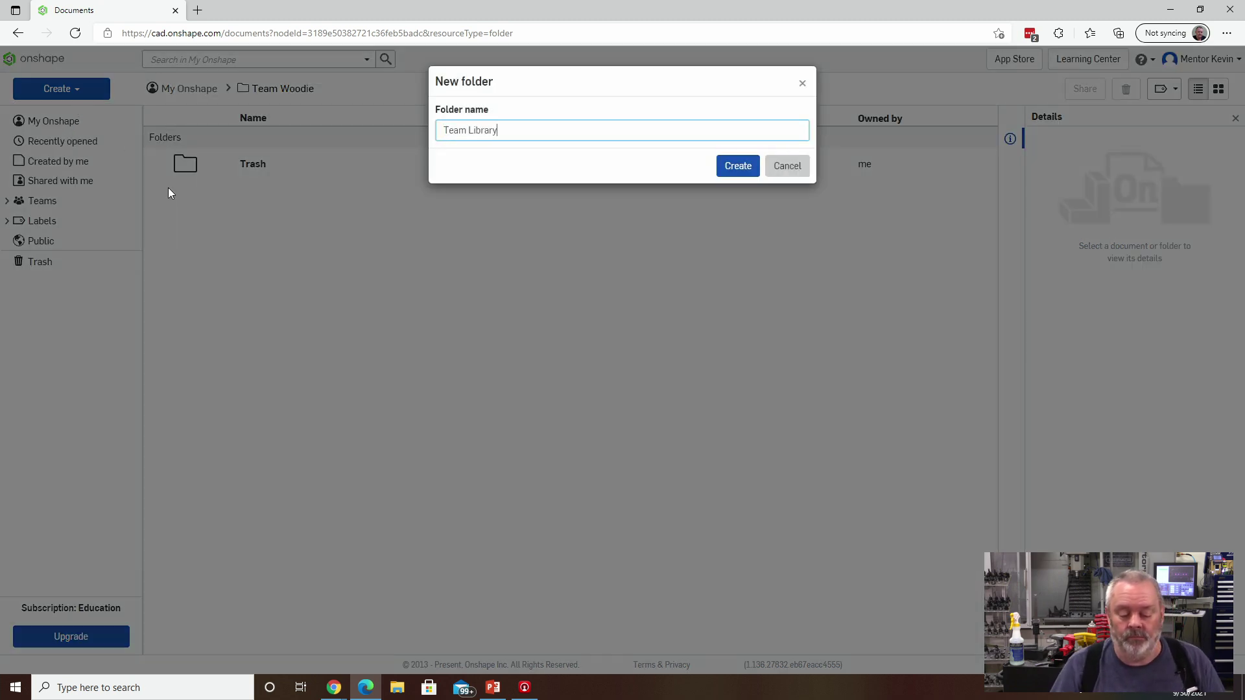
pyautogui.click(720, 171)
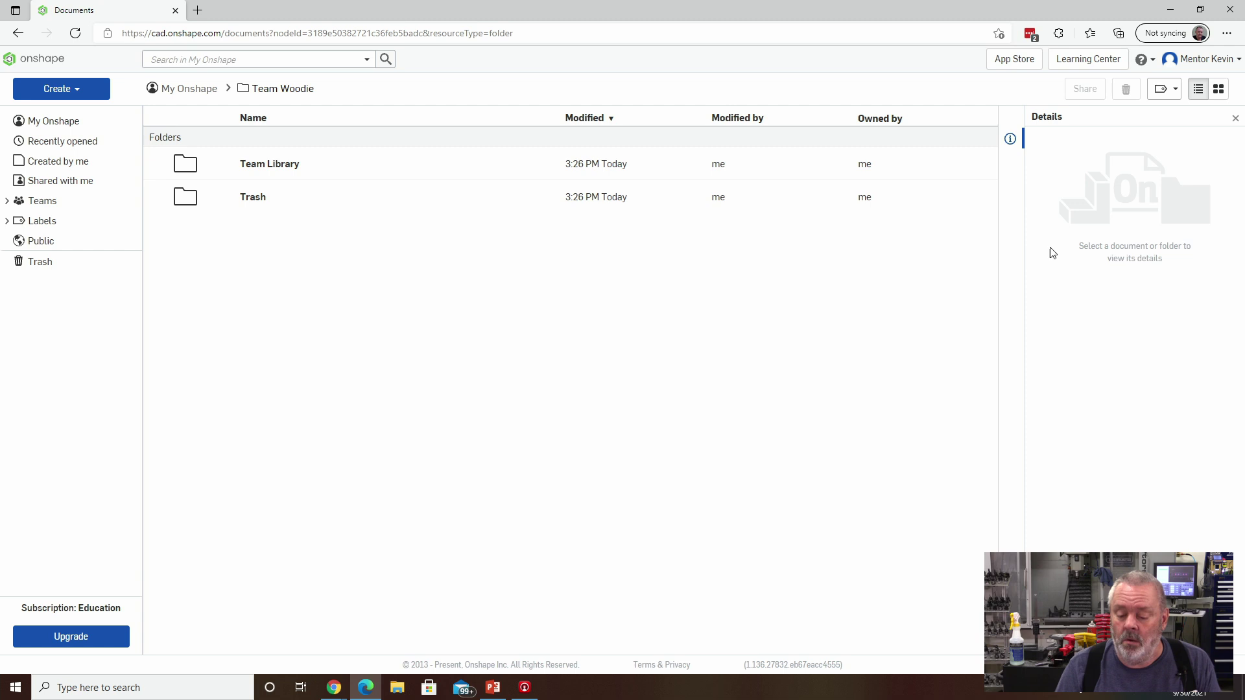
# Go to My account and show the Teams page listing the four existing teams.
pyautogui.click(1209, 65)
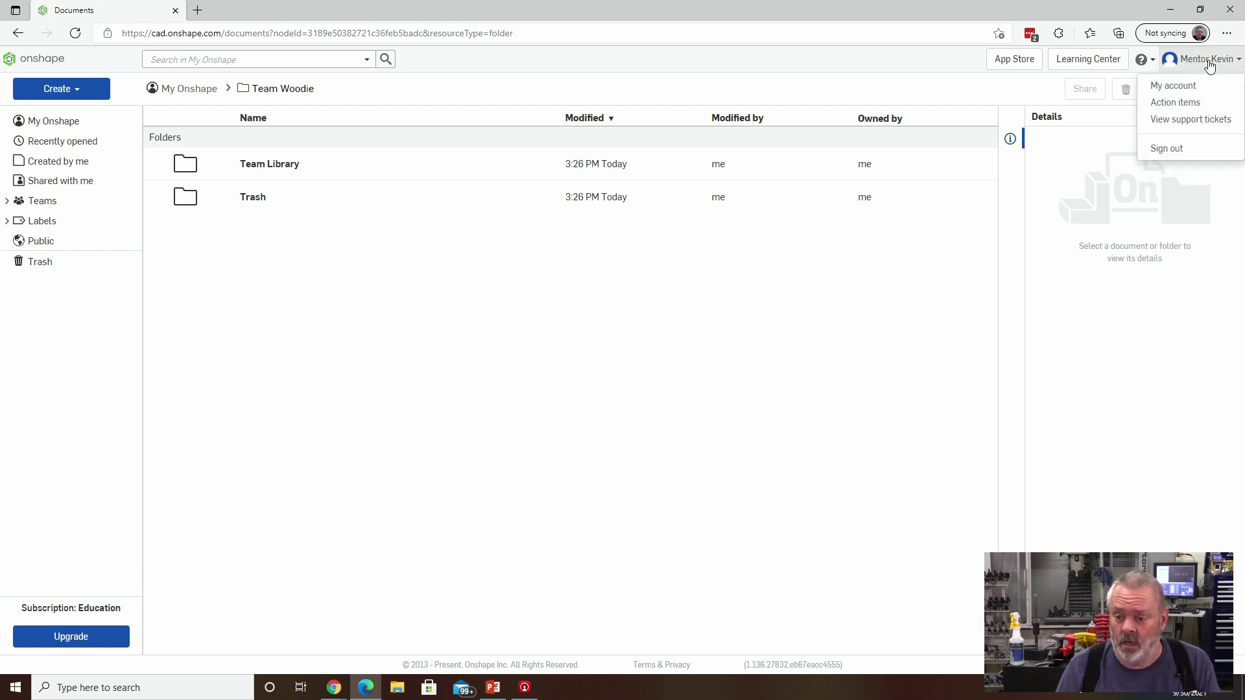
pyautogui.click(1173, 85)
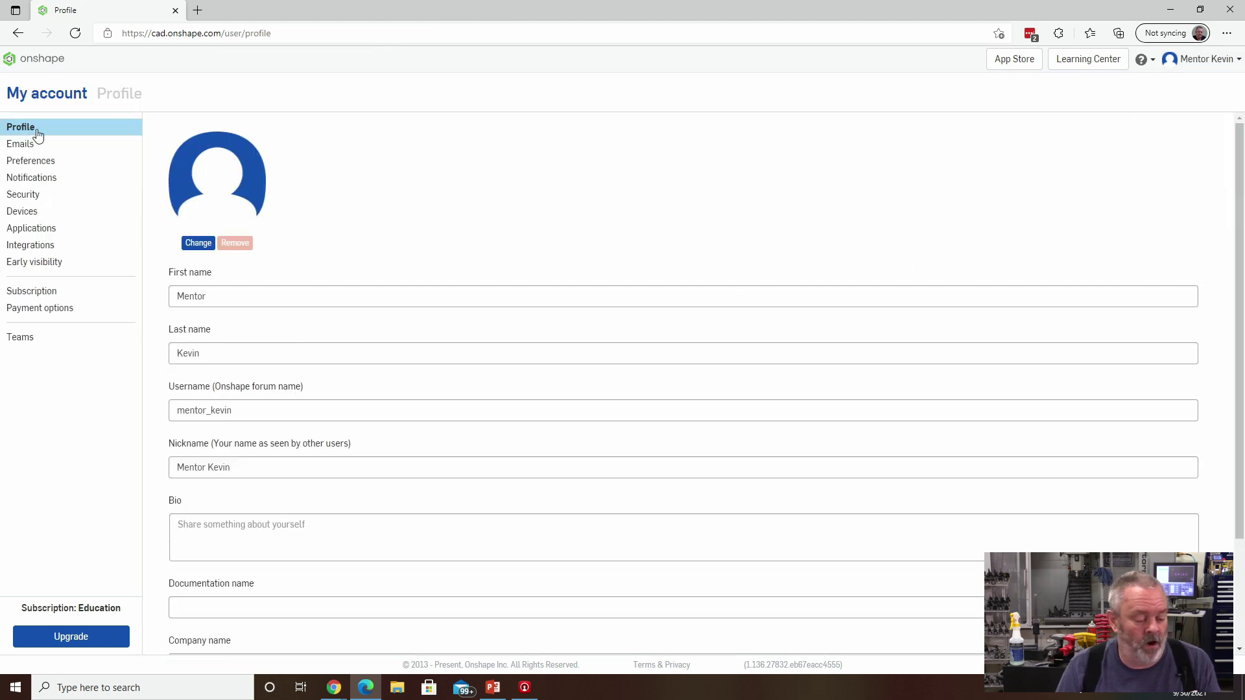
pyautogui.click(26, 345)
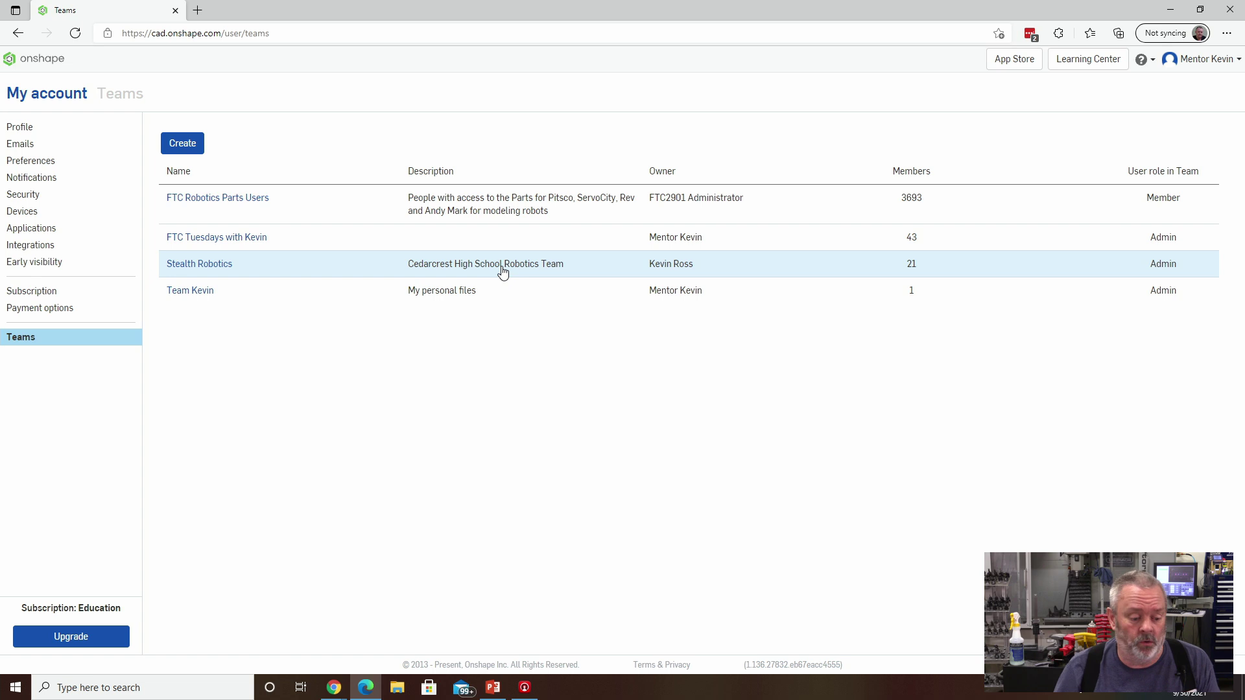
# Create team 'Team Woodie' with the description 'The Gracious Profession'.
pyautogui.click(178, 151)
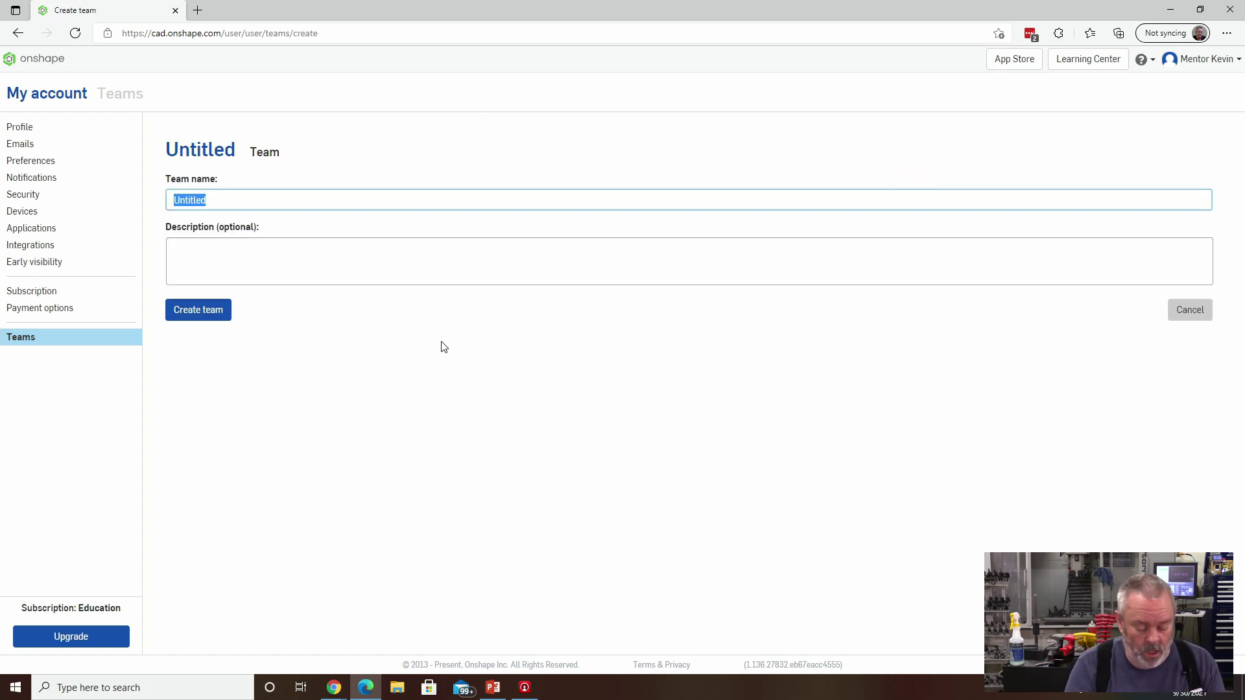
pyautogui.write('Team Woodi')
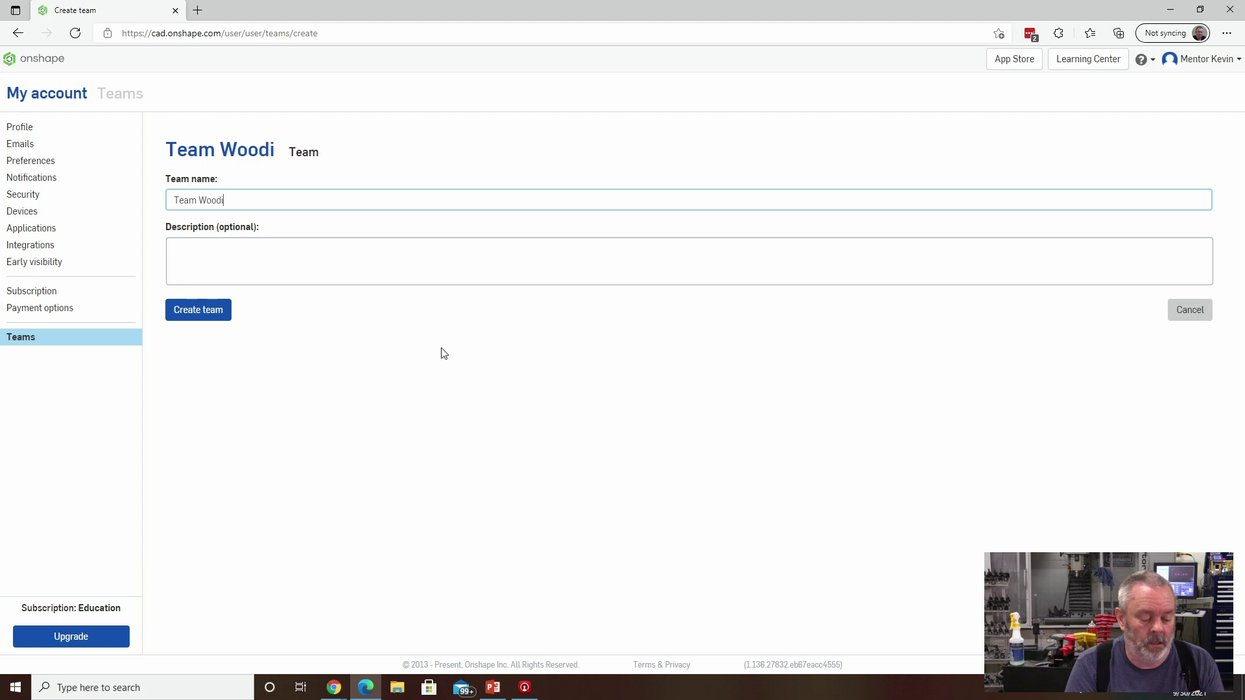
pyautogui.write('e')
pyautogui.click(370, 265)
pyautogui.write('The ')
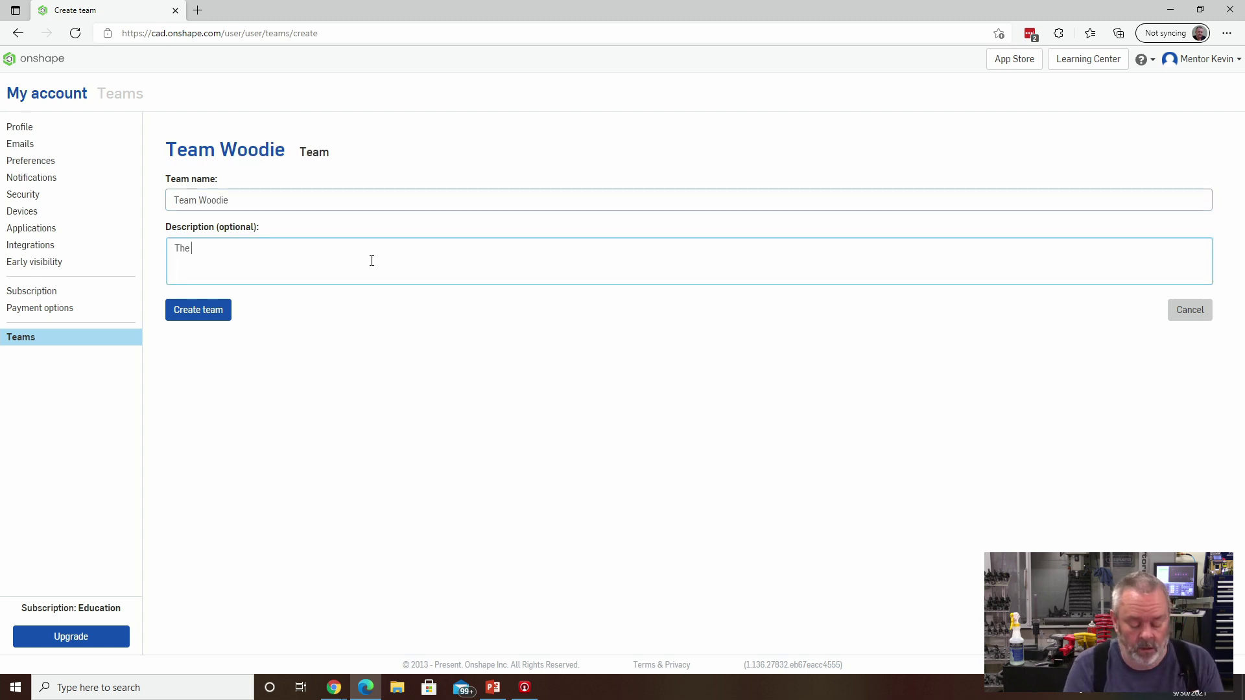
pyautogui.write('Gracious Profes')
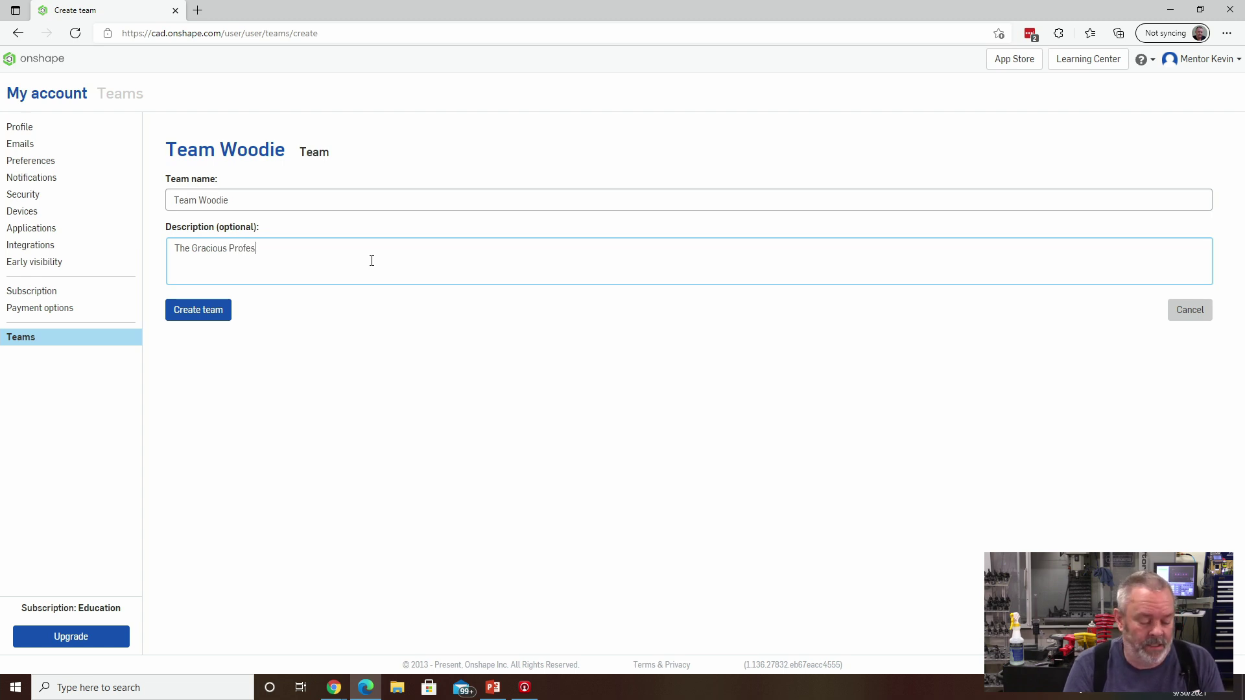
pyautogui.write('sion')
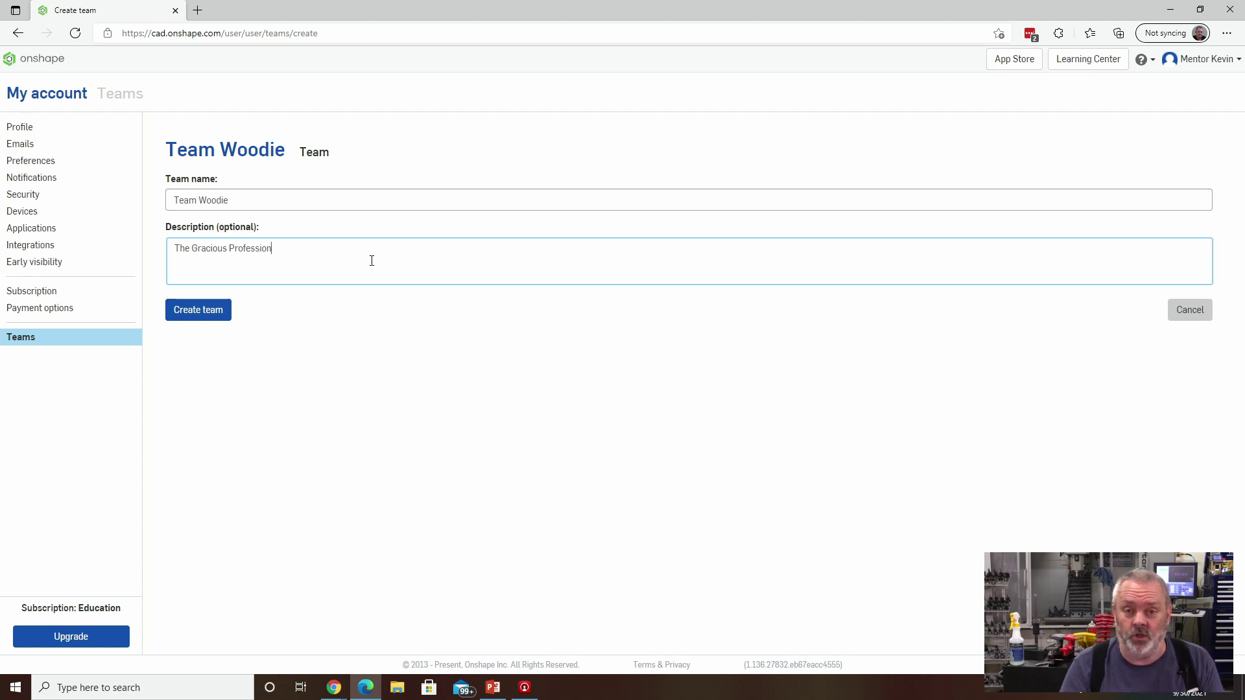
pyautogui.click(196, 312)
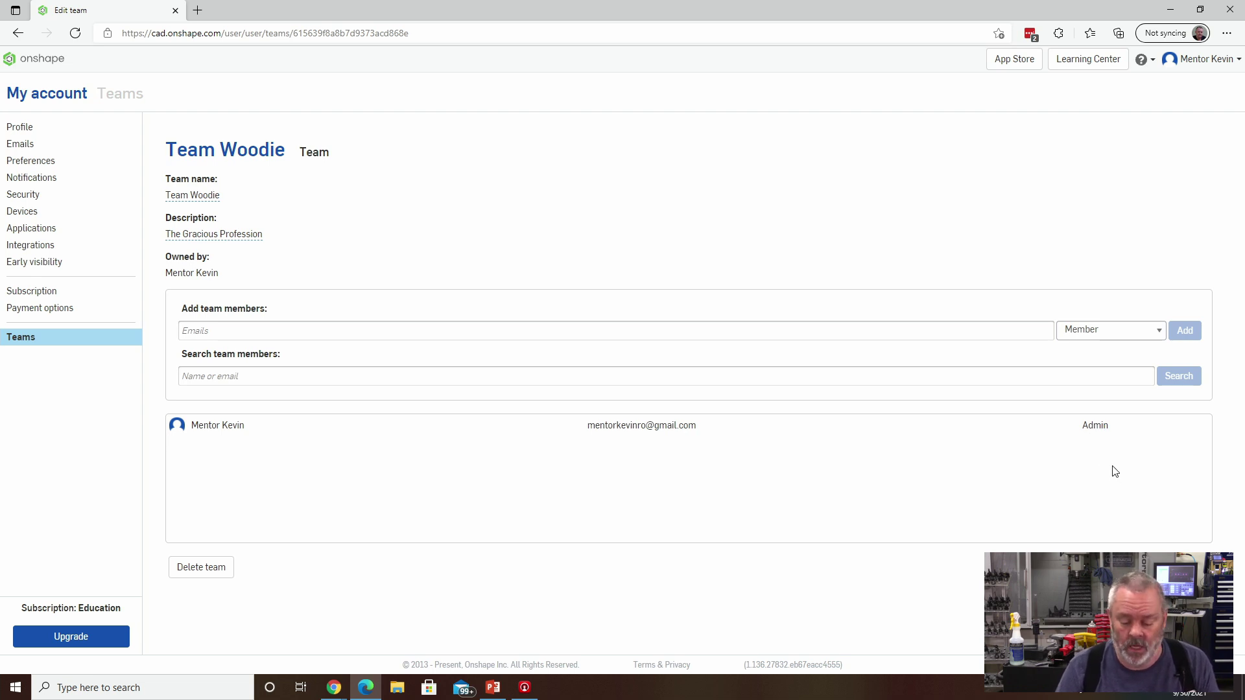
# Return from team settings to the My Onshape documents list.
pyautogui.click(28, 60)
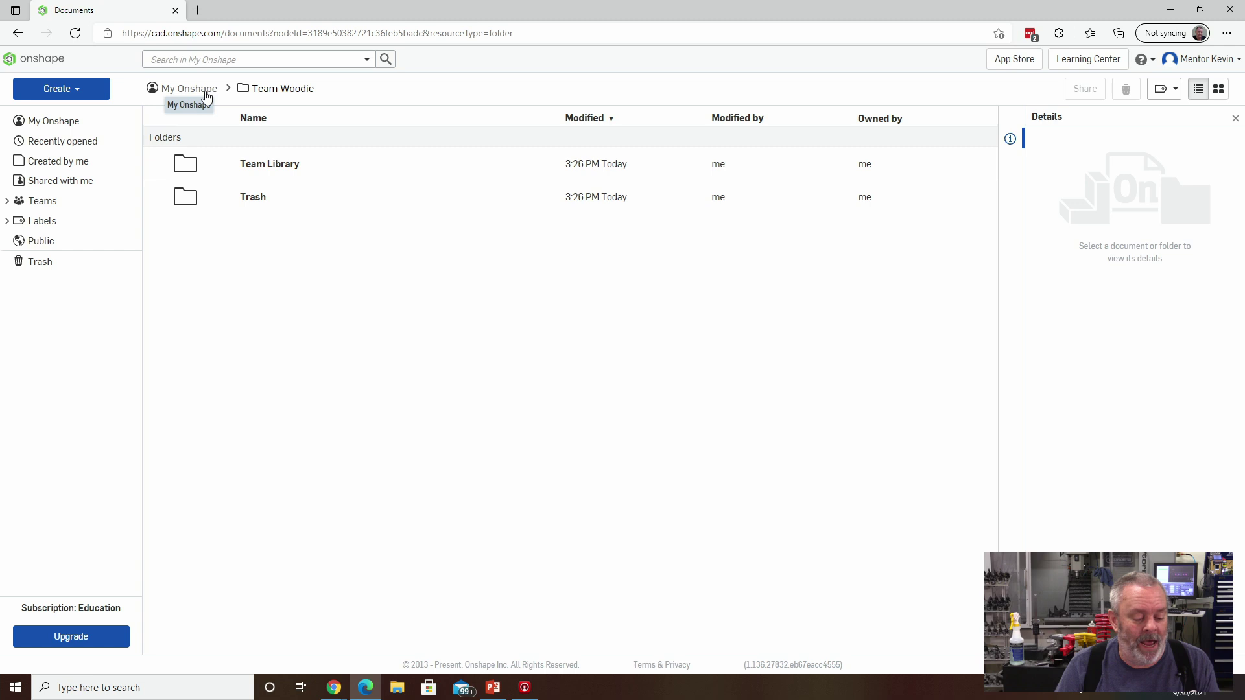
pyautogui.click(206, 96)
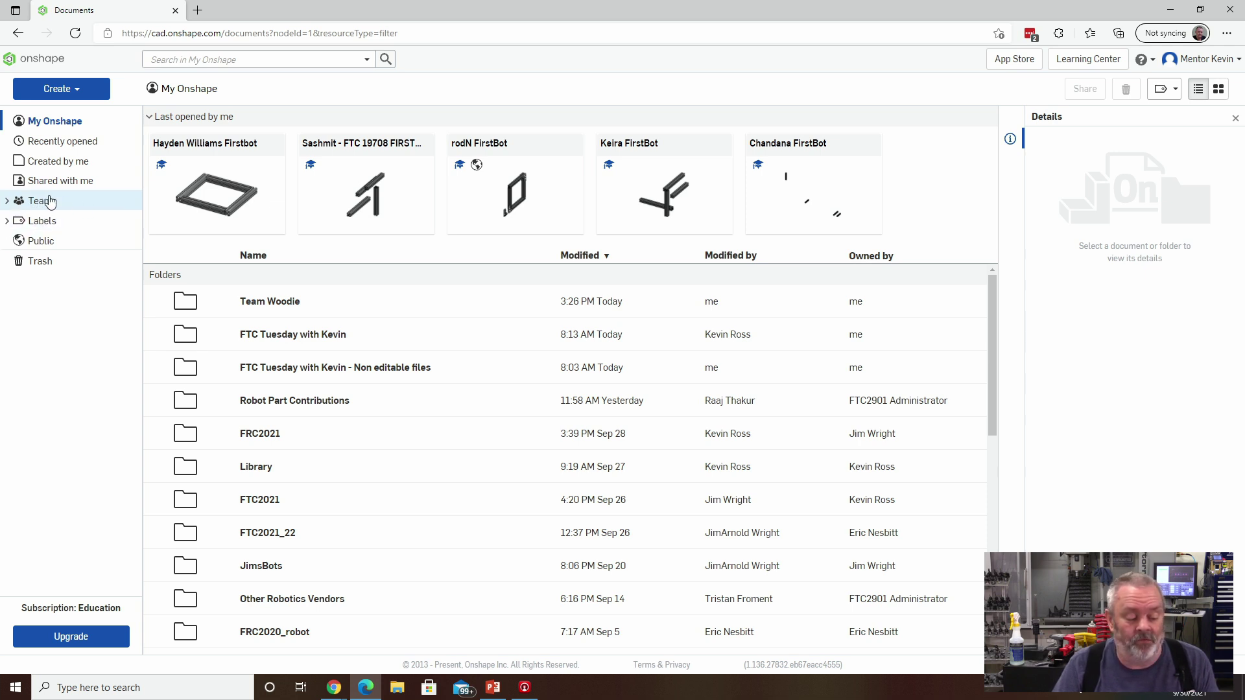
# Expand Teams in the sidebar and view Team Woodie's still-empty shared space.
pyautogui.click(8, 202)
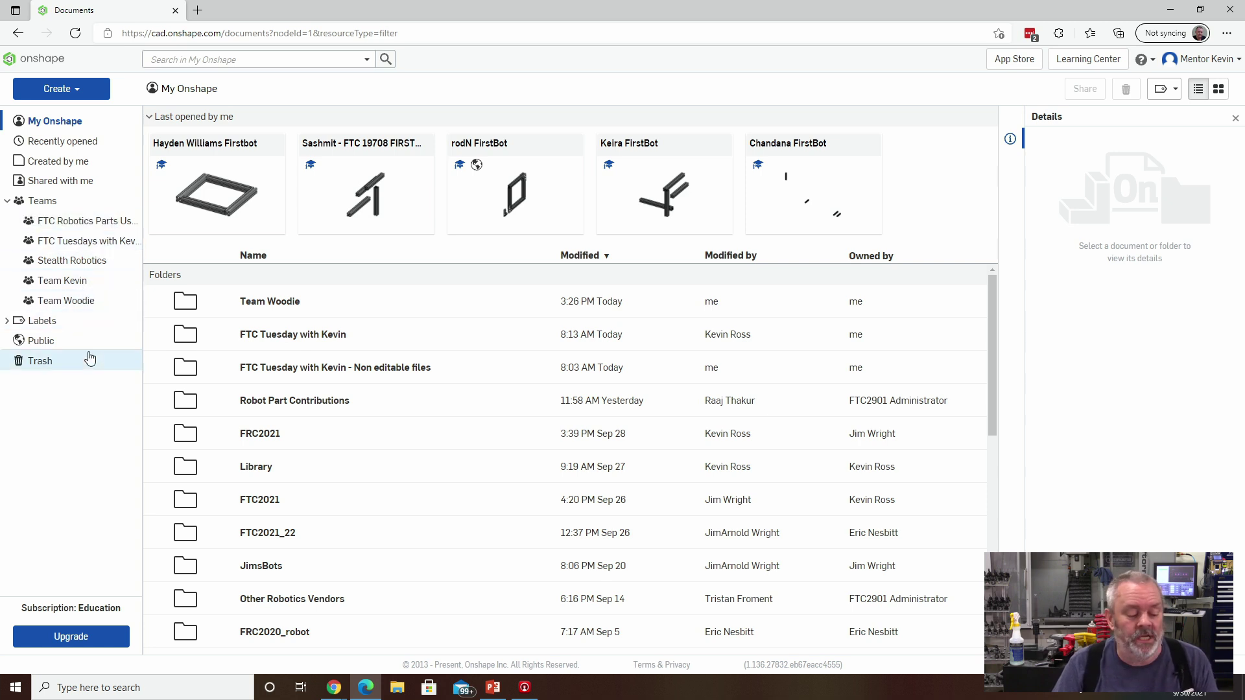
pyautogui.click(83, 302)
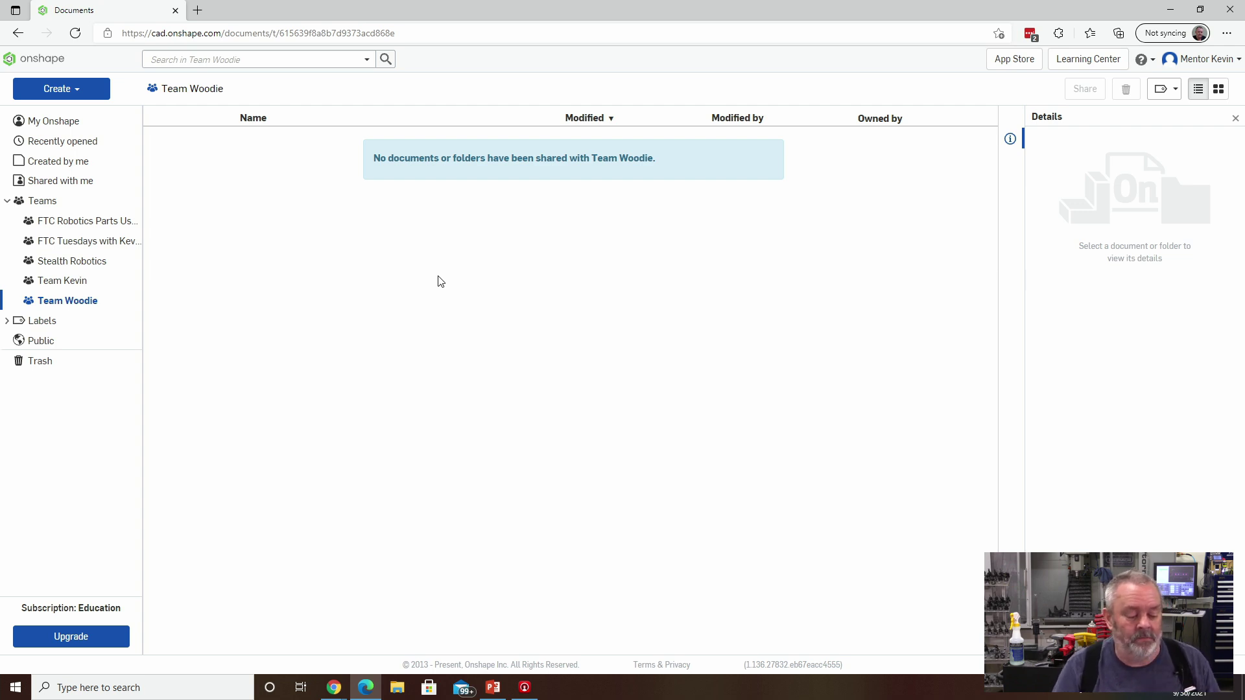
# Open the Share dialog for the Team Woodie folder from My Onshape.
pyautogui.click(43, 130)
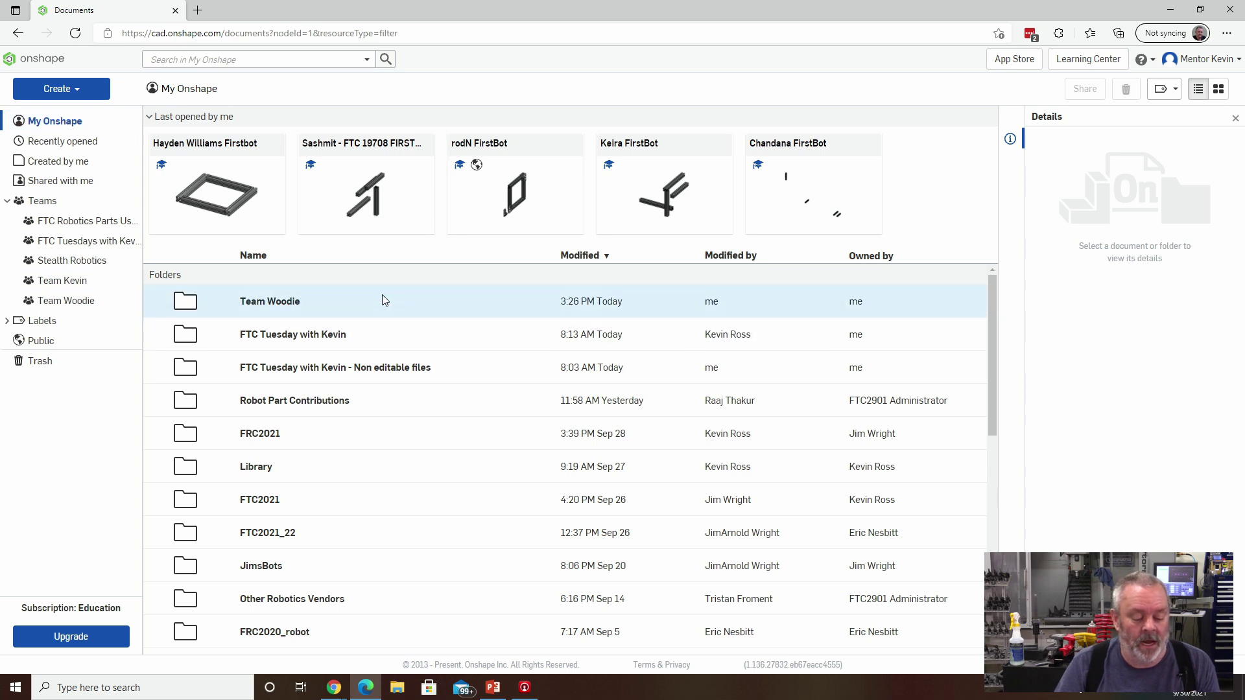
pyautogui.click(418, 308)
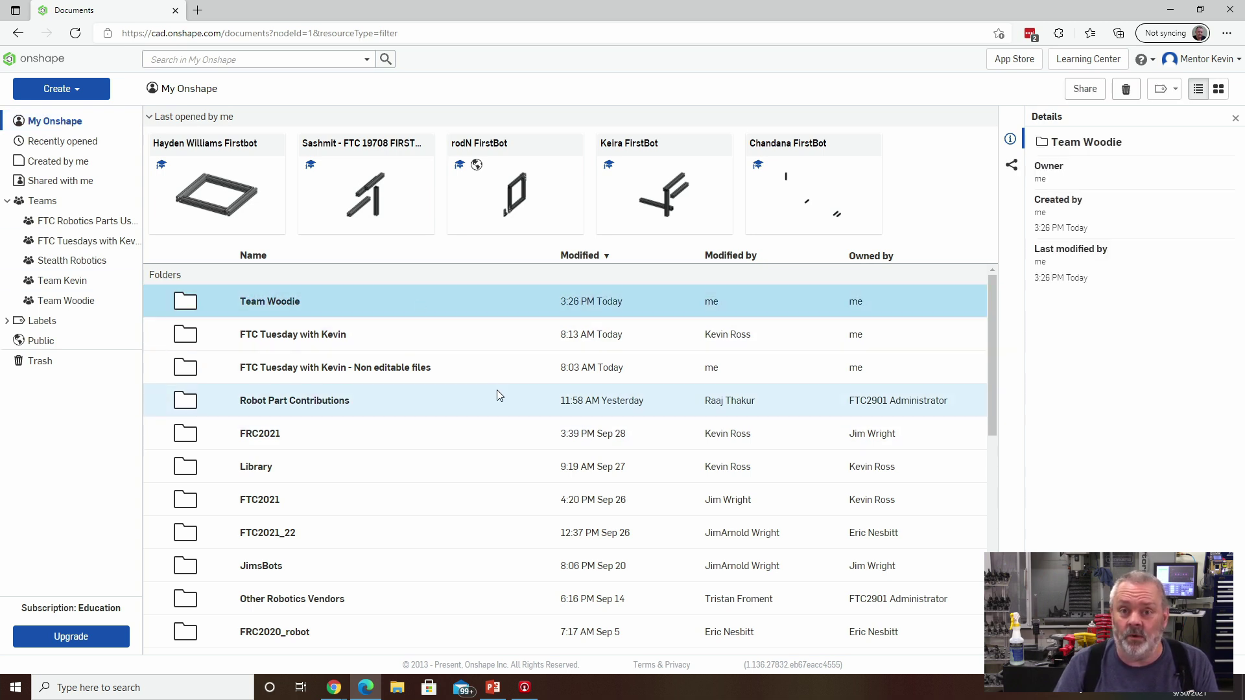
pyautogui.rightClick(456, 302)
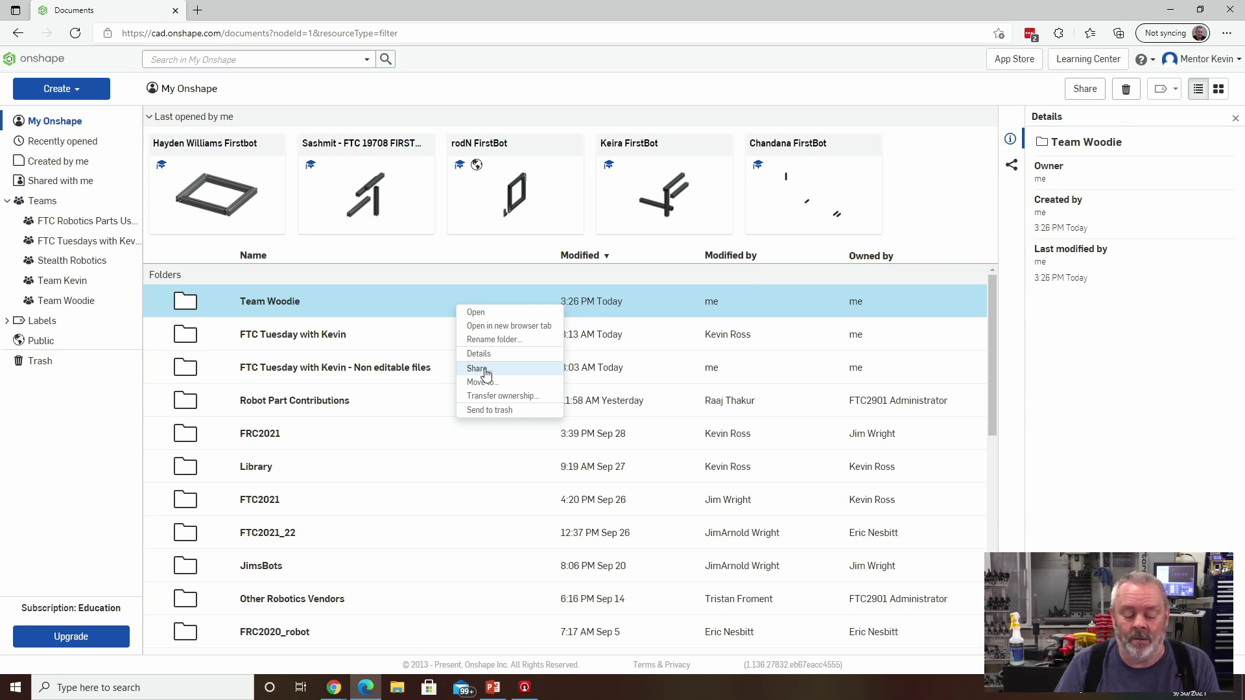
pyautogui.click(478, 368)
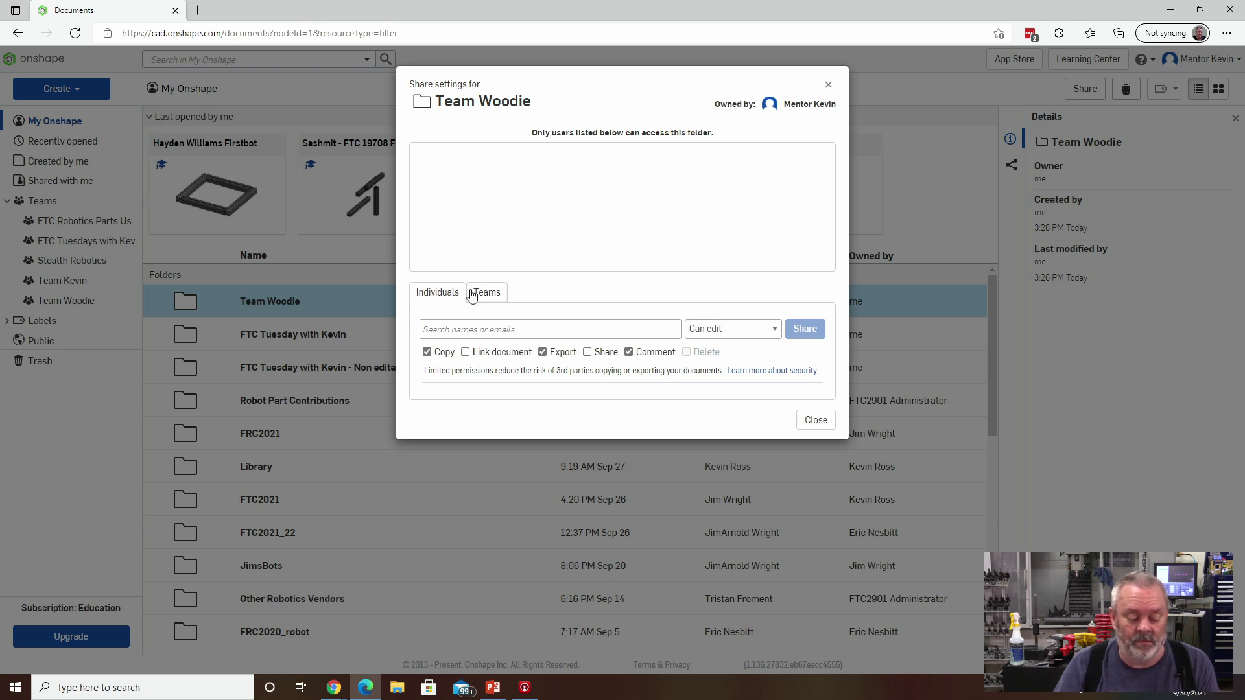
# On the Teams tab, add Team Woodie with Can edit and Link document enabled.
pyautogui.click(488, 296)
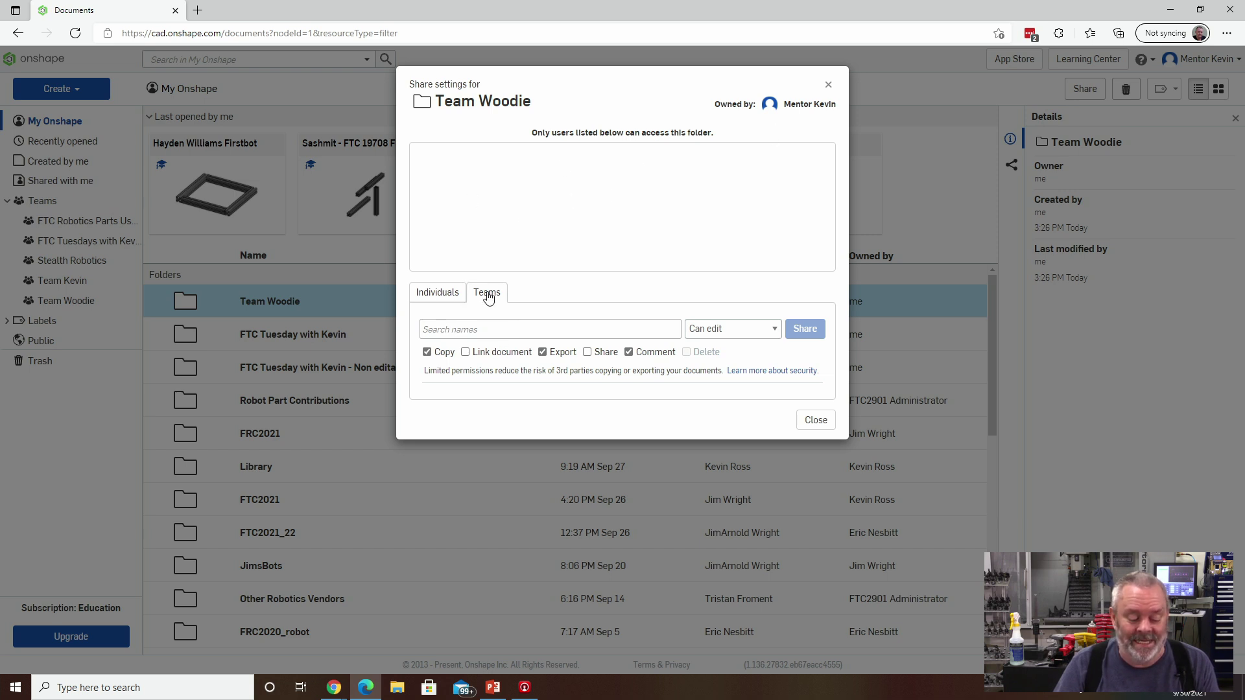
pyautogui.click(469, 332)
pyautogui.write('Team')
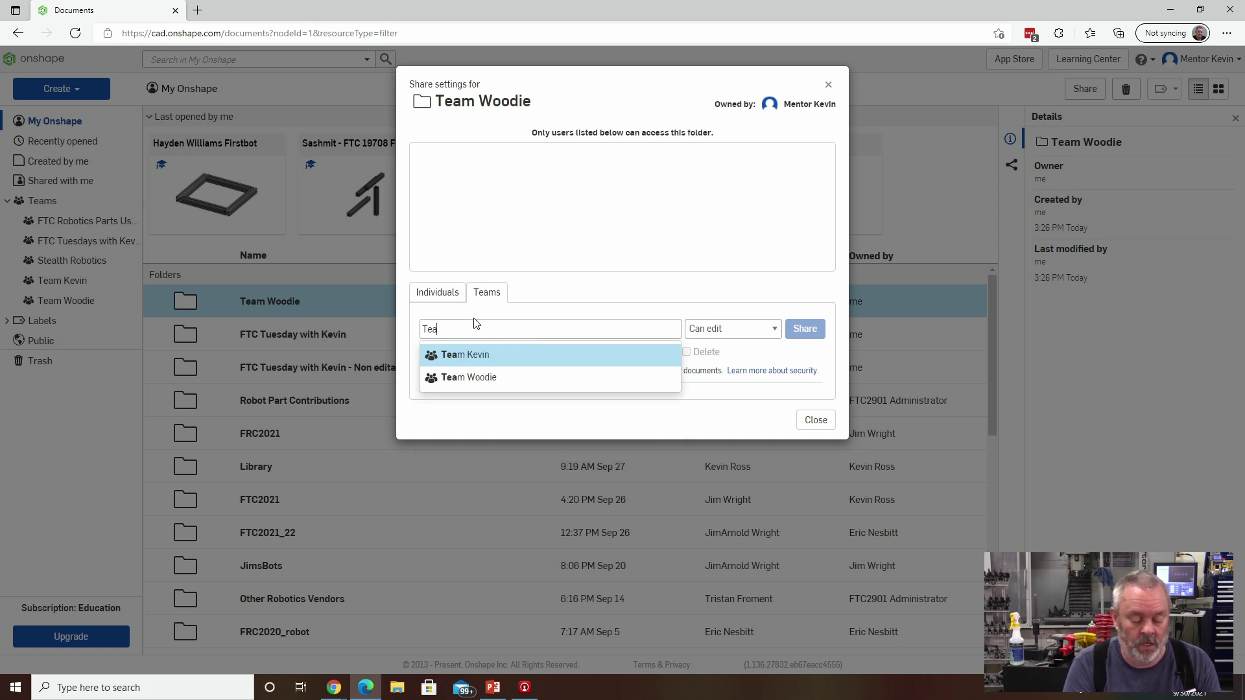
pyautogui.click(482, 376)
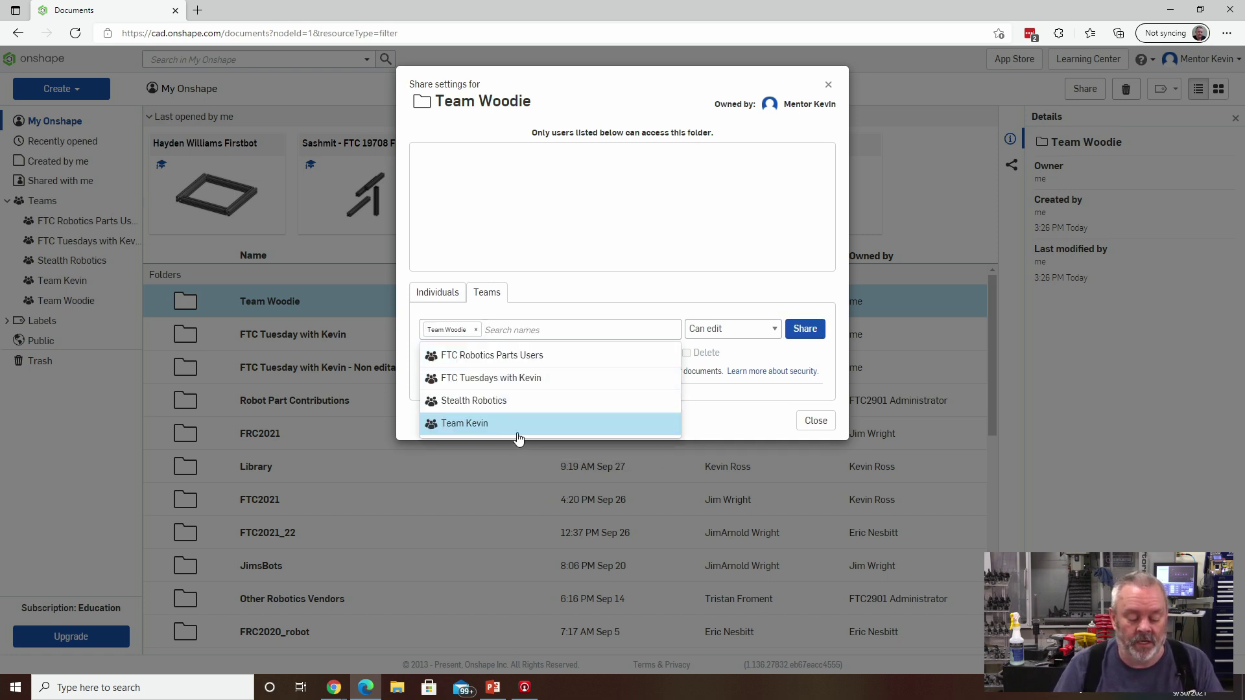
pyautogui.click(639, 309)
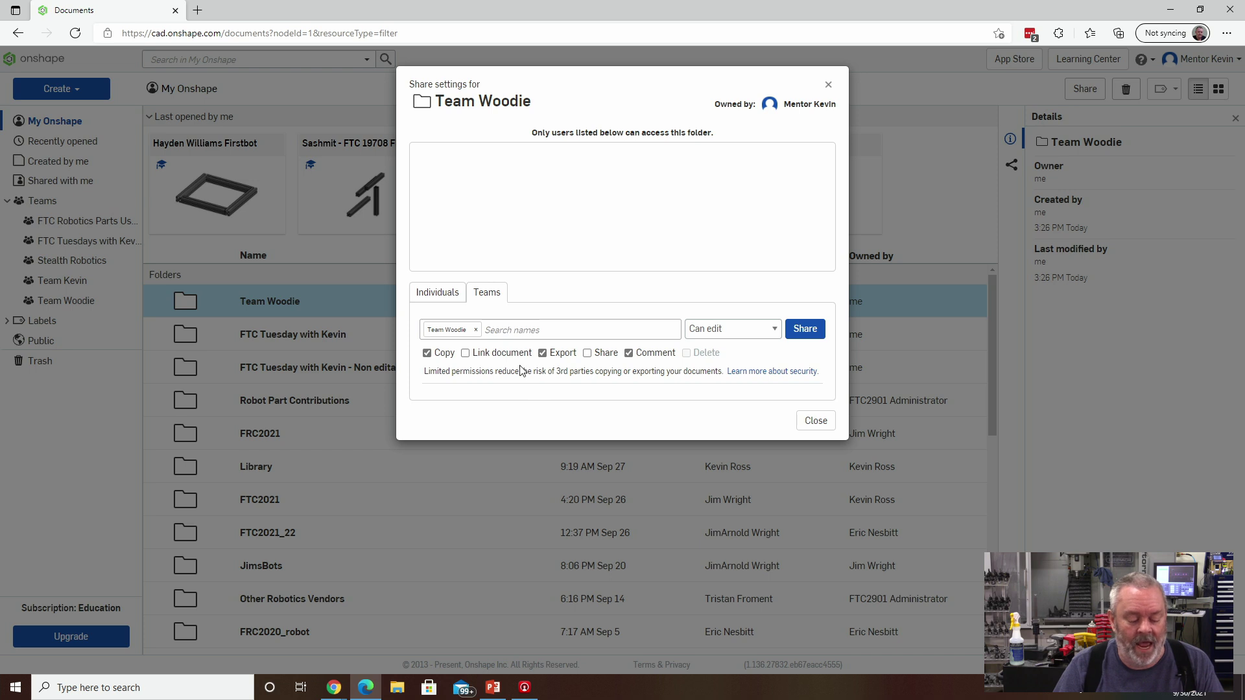
pyautogui.click(465, 354)
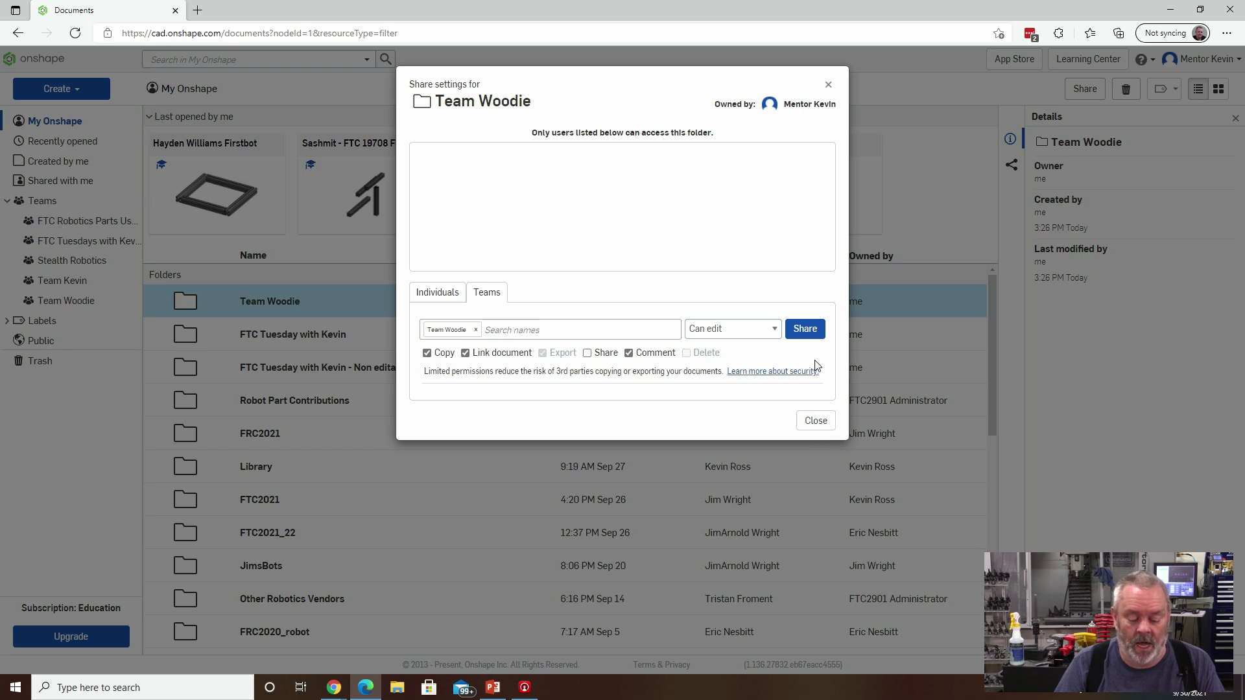
# Confirm sharing the folder with Team Woodie, then view the team's shared space.
pyautogui.click(802, 328)
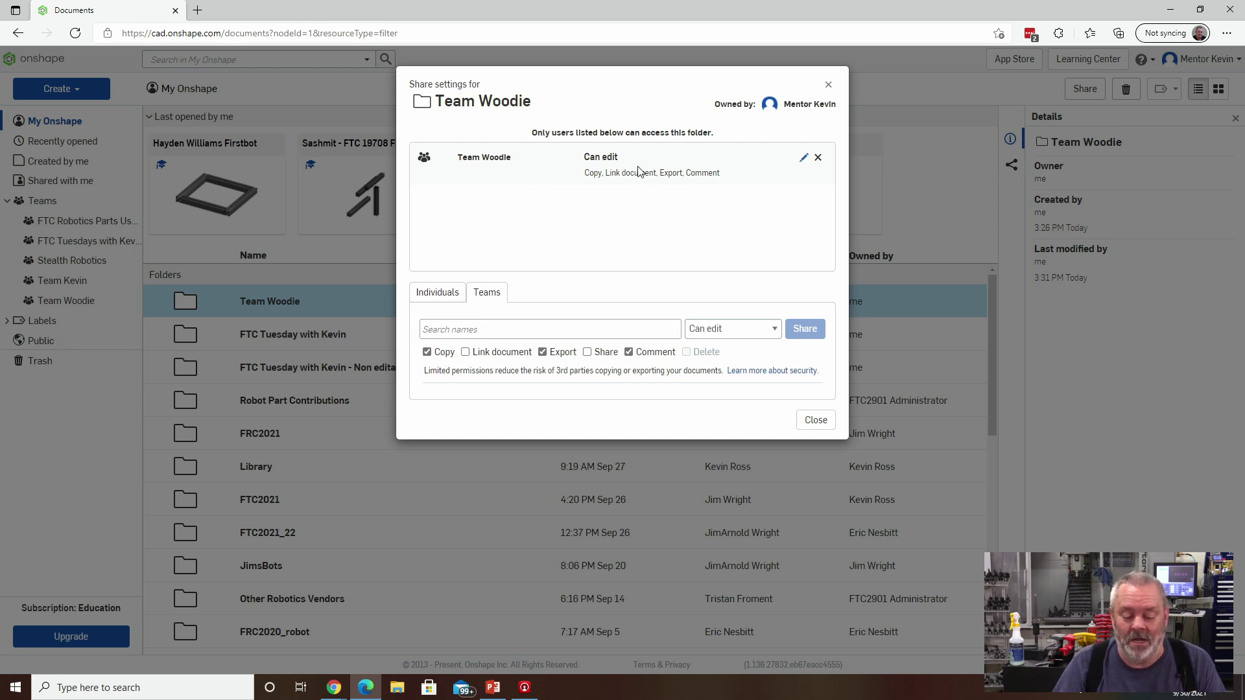
pyautogui.click(816, 420)
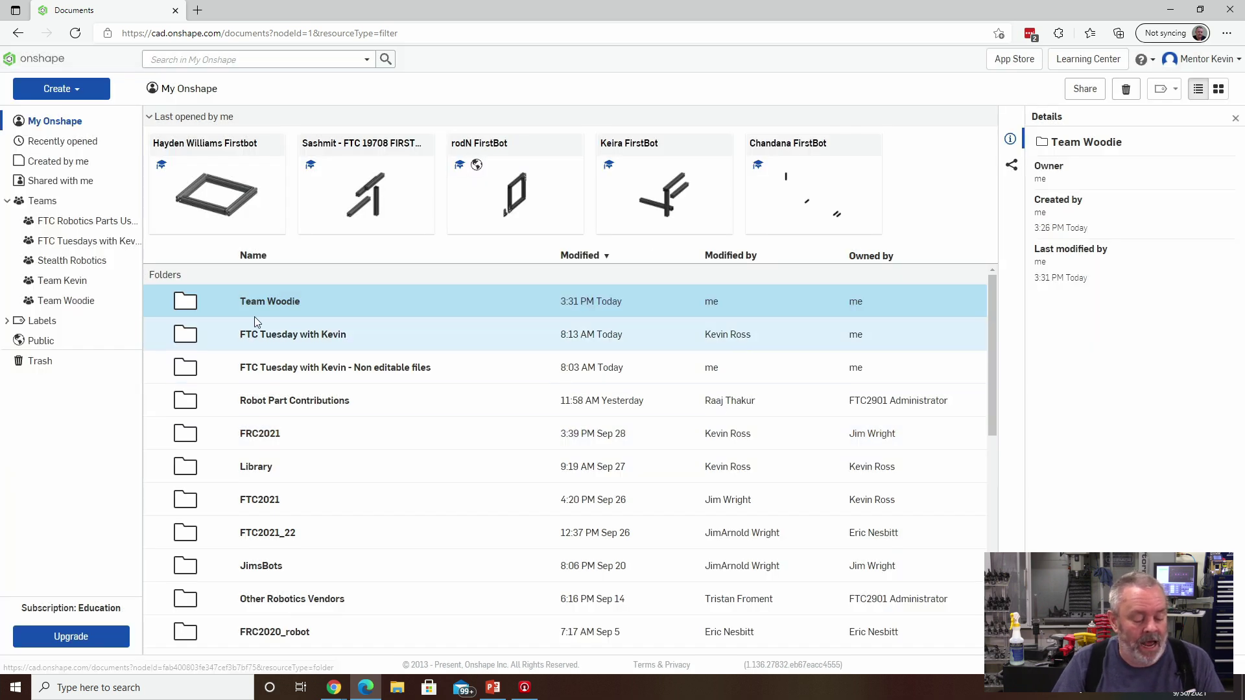
pyautogui.click(76, 304)
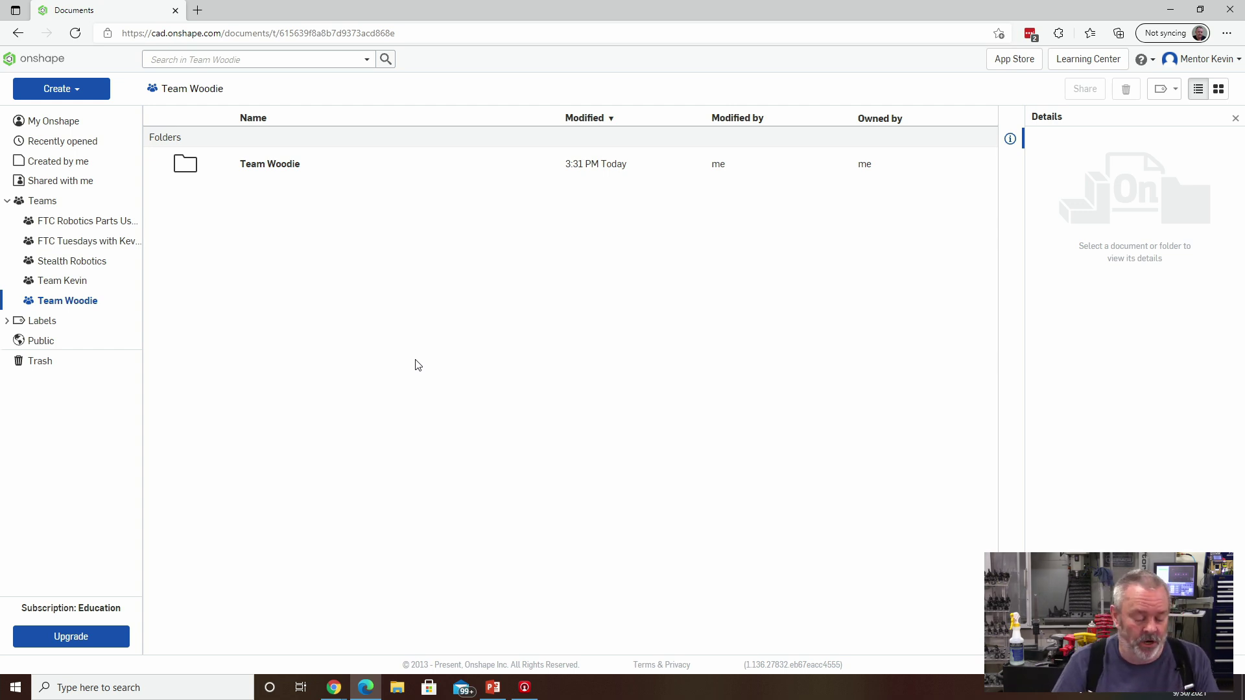
# Create a document named 'Kevins First' in the Team Woodie folder, then go back to the folder.
pyautogui.doubleClick(275, 164)
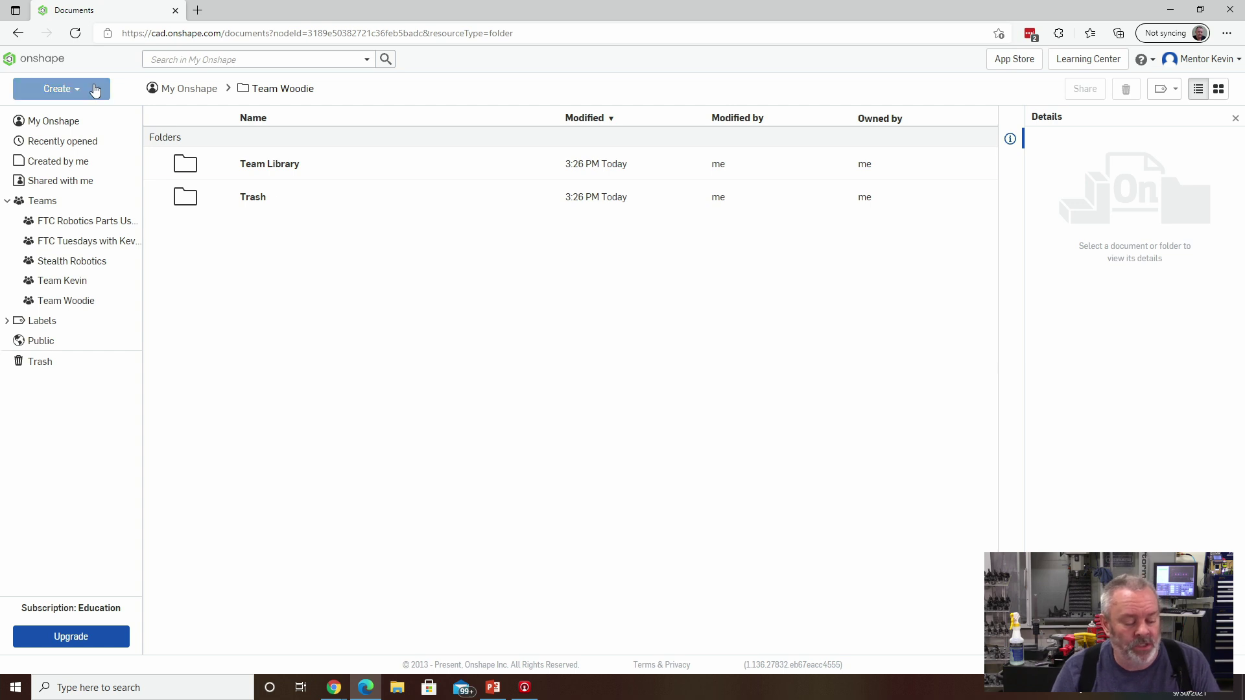
pyautogui.click(75, 91)
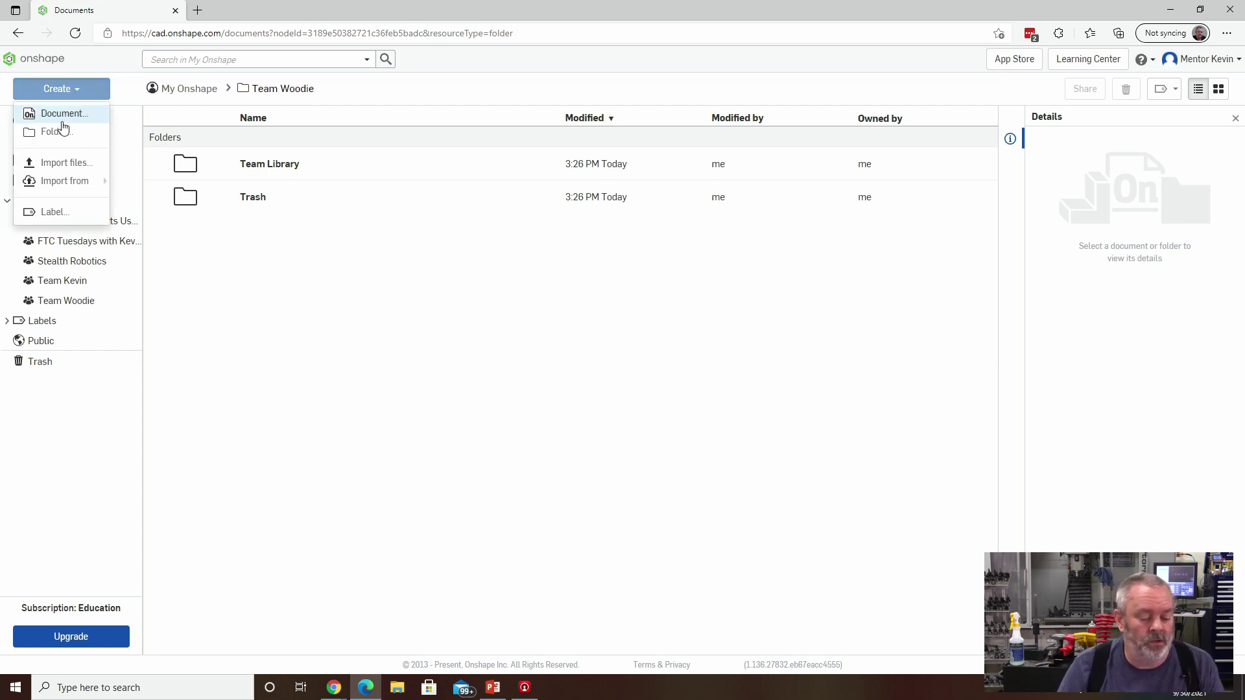
pyautogui.click(63, 114)
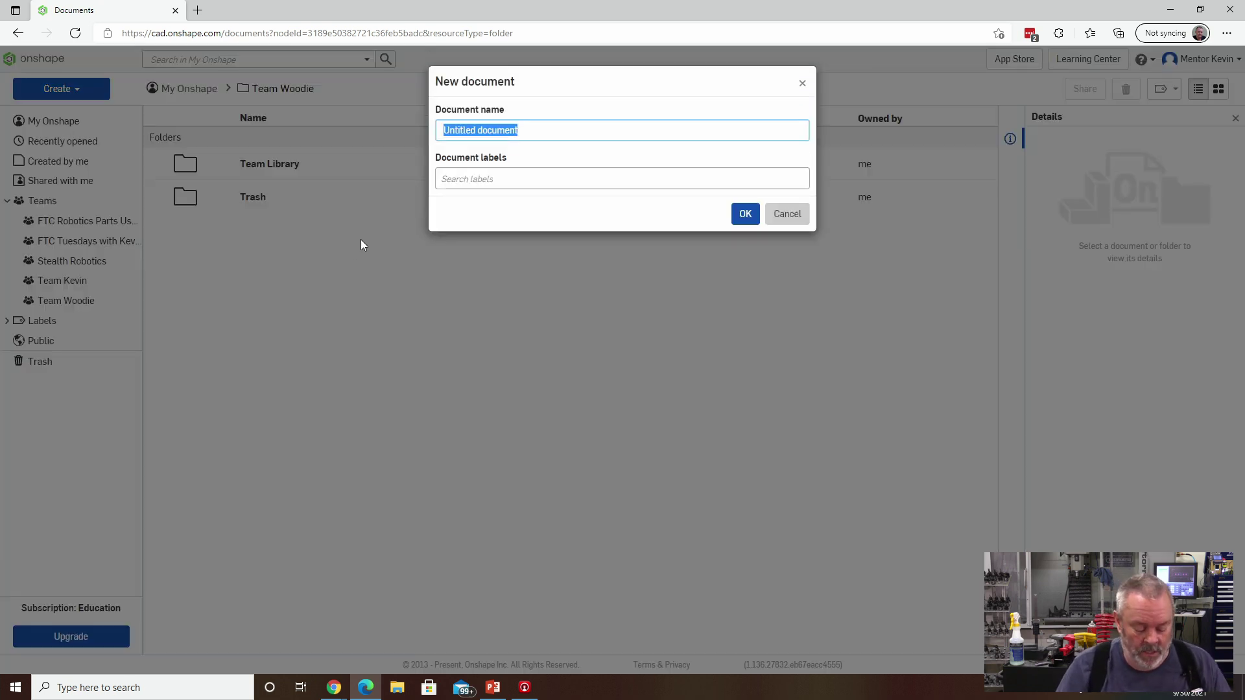
pyautogui.write('Kevin')
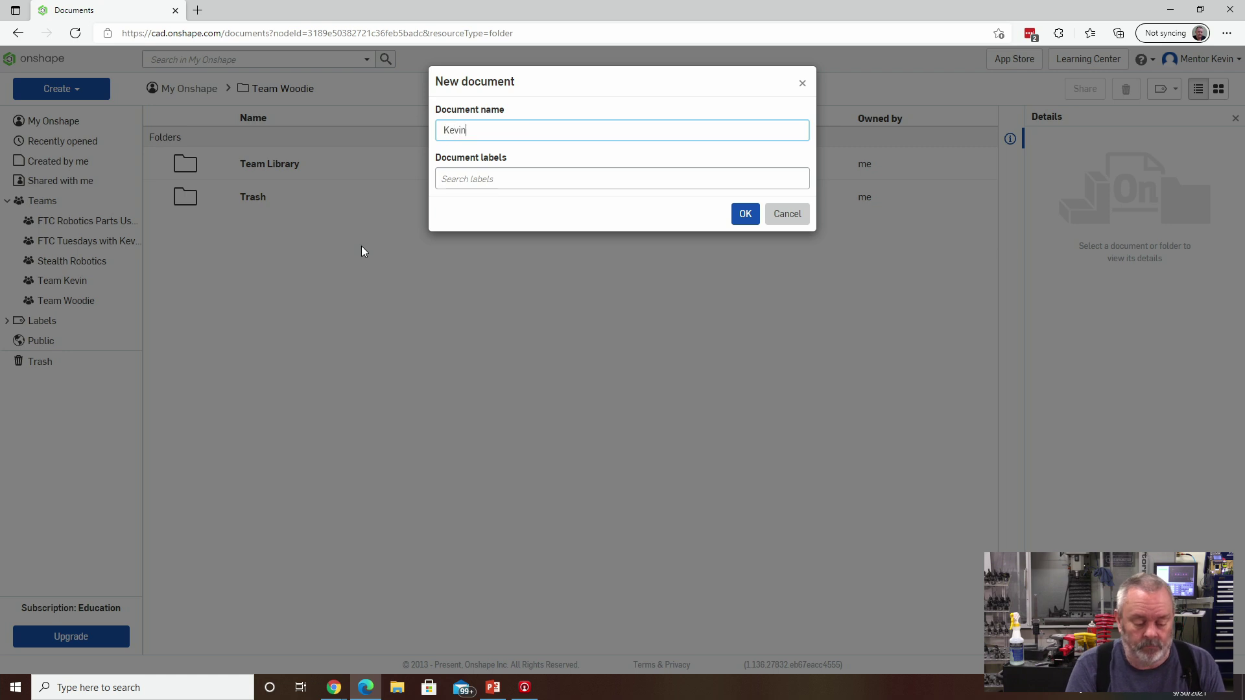
pyautogui.write('s First')
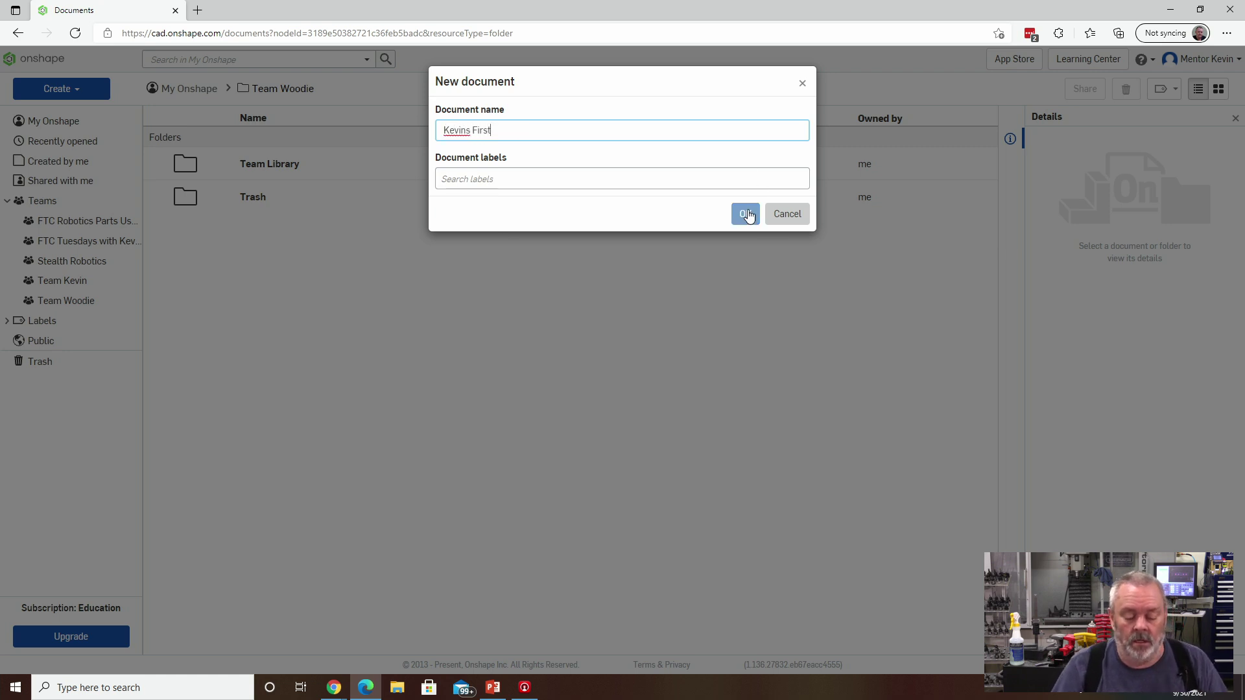
pyautogui.click(745, 214)
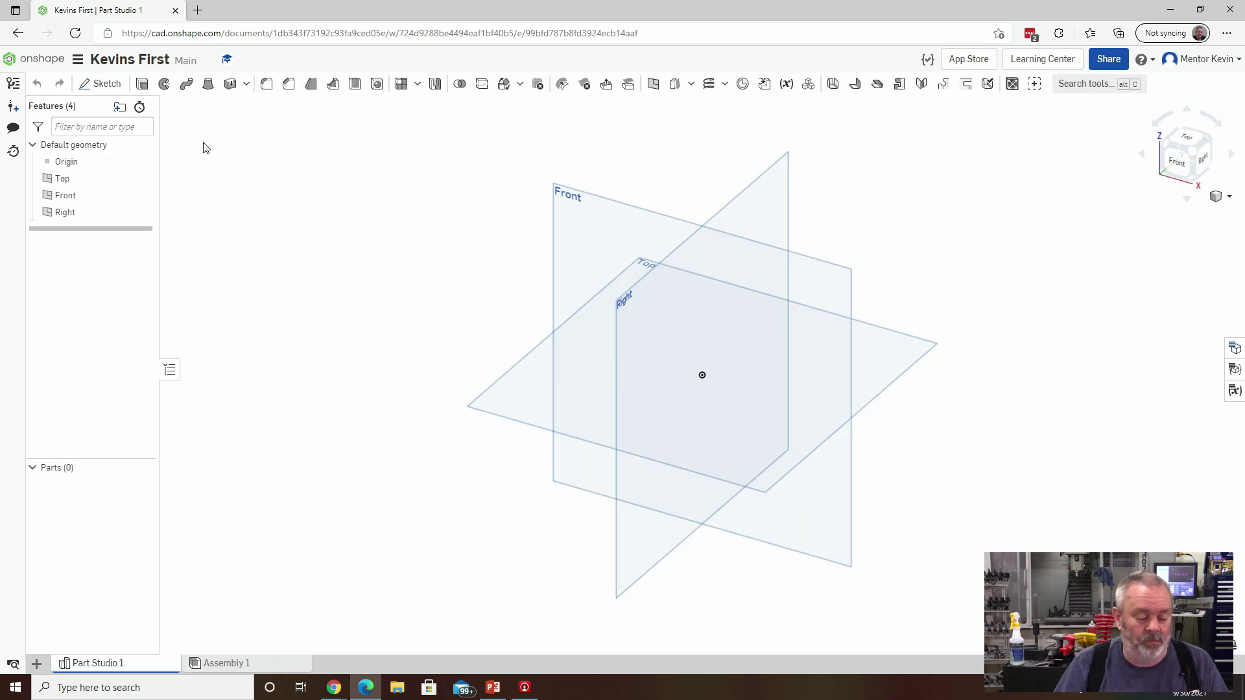
pyautogui.click(18, 32)
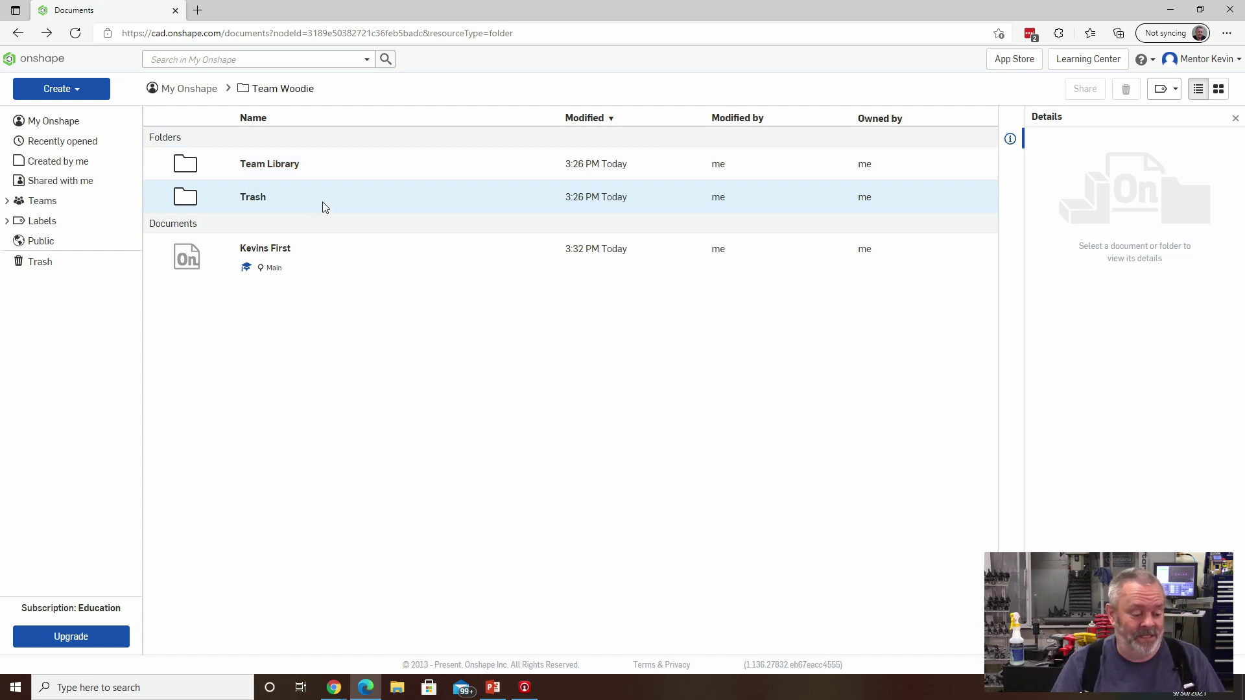
# Browse the Team Kevin and Stealth Robotics team spaces, ending on Team Woodie.
pyautogui.click(9, 201)
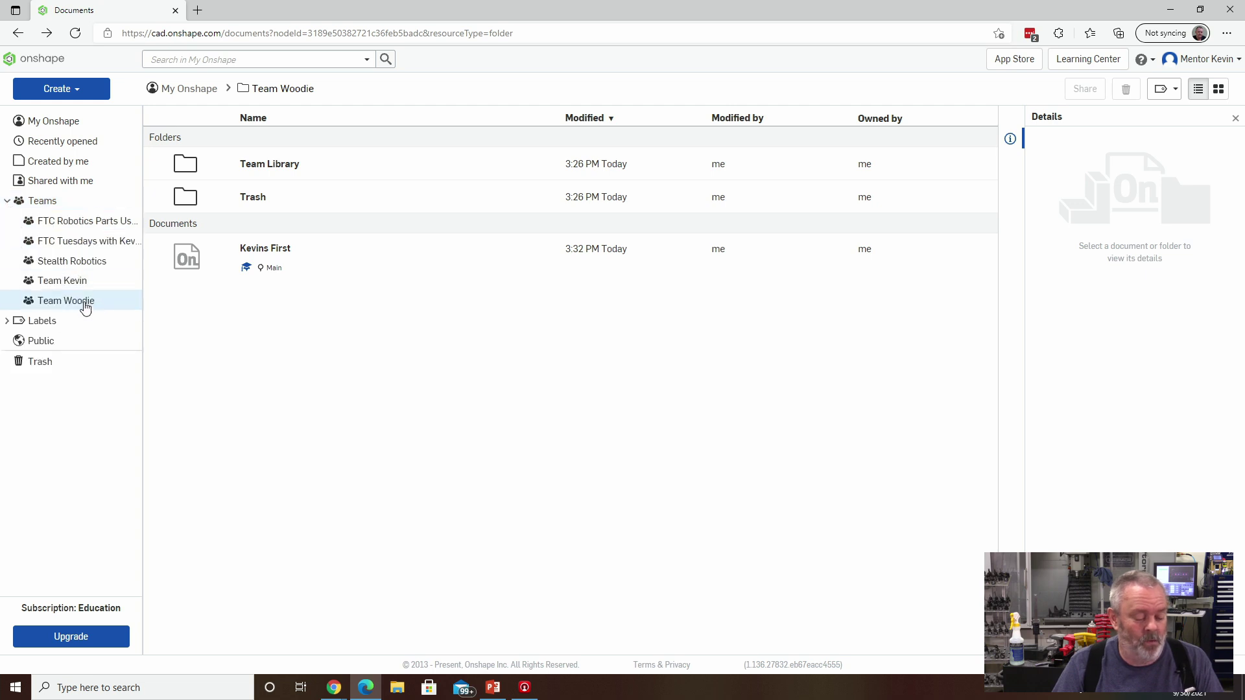
pyautogui.click(65, 284)
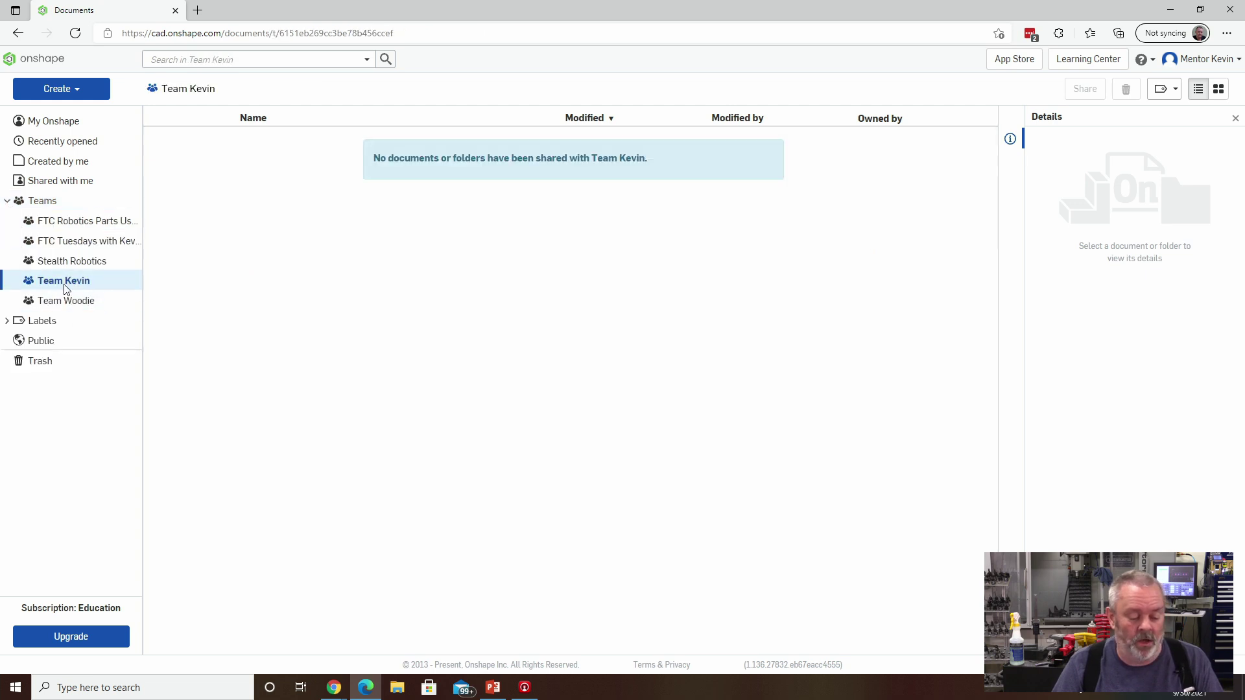
pyautogui.click(72, 263)
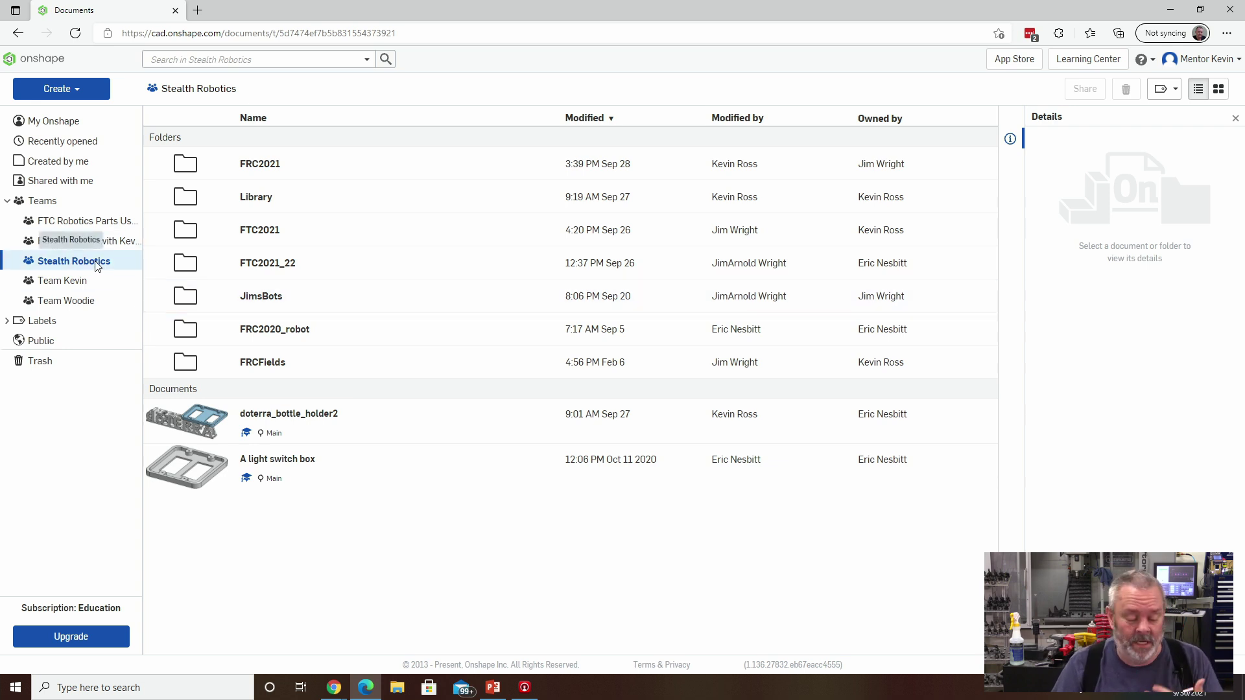
pyautogui.click(65, 302)
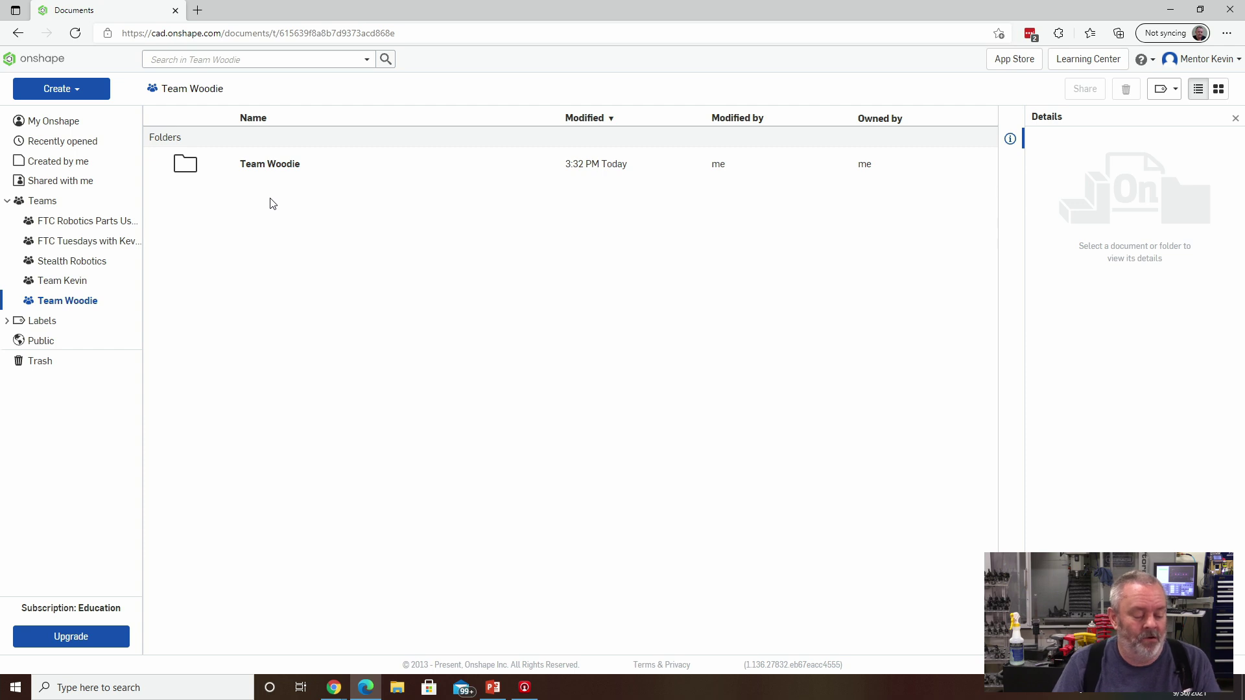
pyautogui.click(53, 125)
pyautogui.scroll(-3, 817, 395)
pyautogui.scroll(-1, 818, 397)
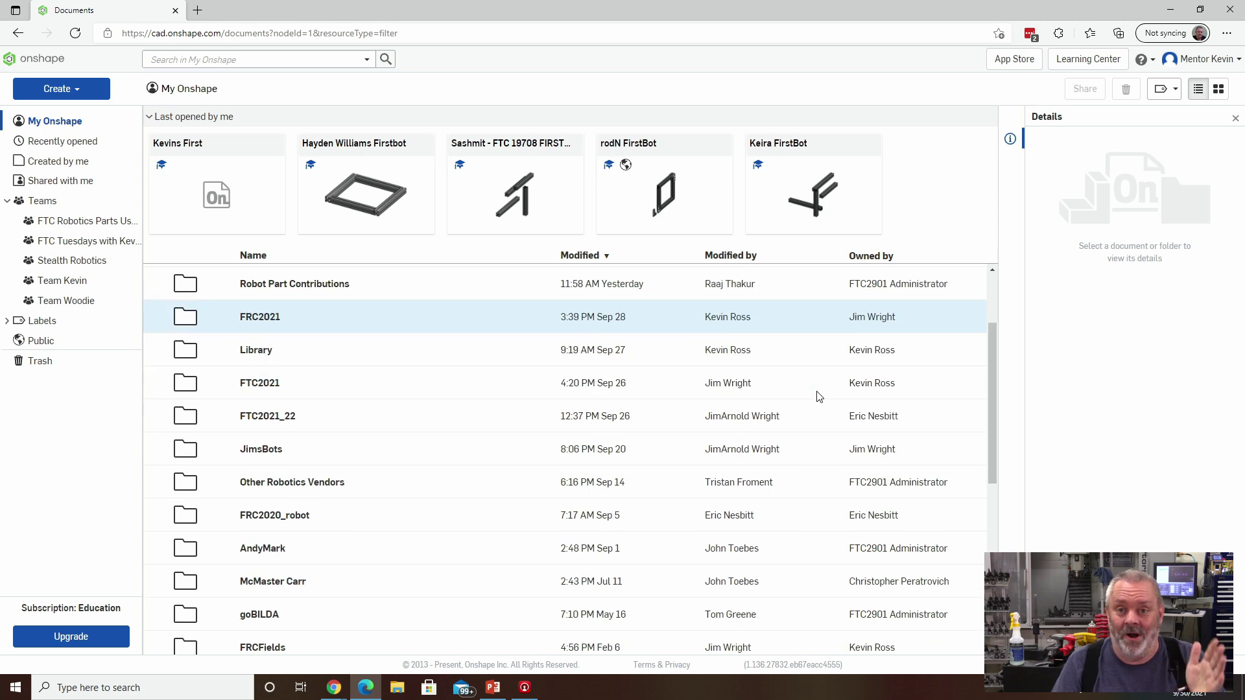
pyautogui.scroll(-5, 819, 397)
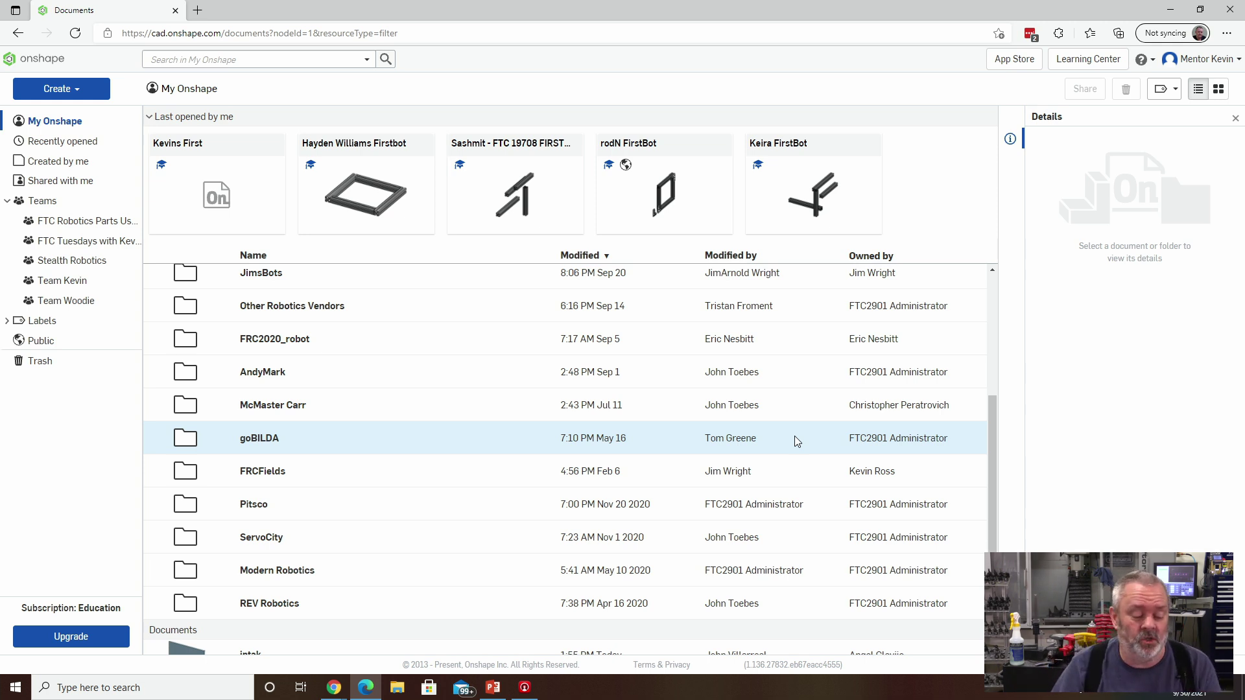
pyautogui.scroll(5, 817, 448)
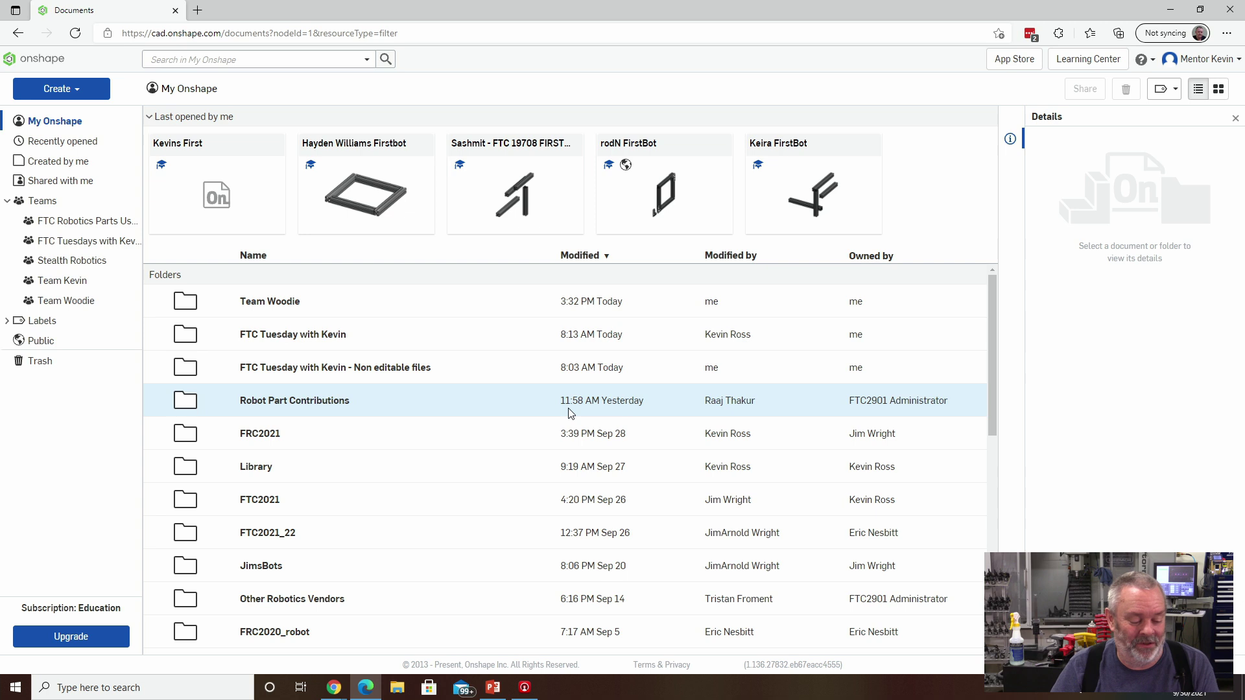
pyautogui.click(74, 303)
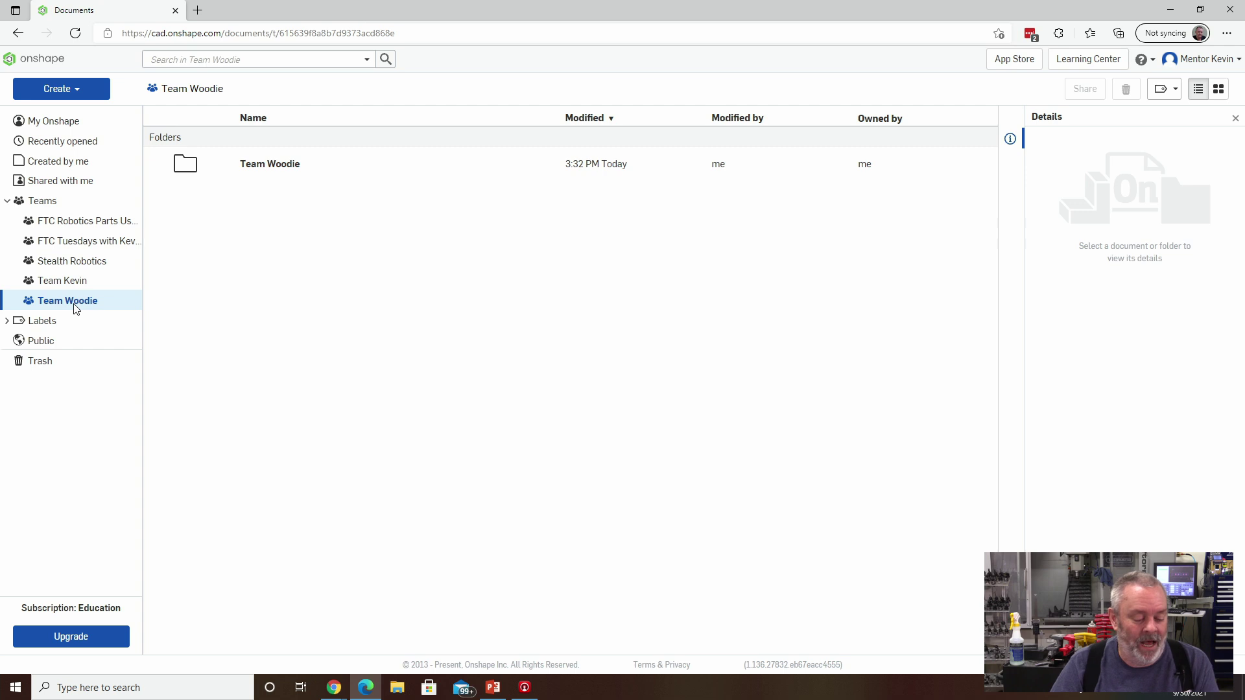
# Go through account settings to the Team Woodie team's settings page.
pyautogui.click(1219, 60)
pyautogui.click(1187, 86)
pyautogui.click(25, 348)
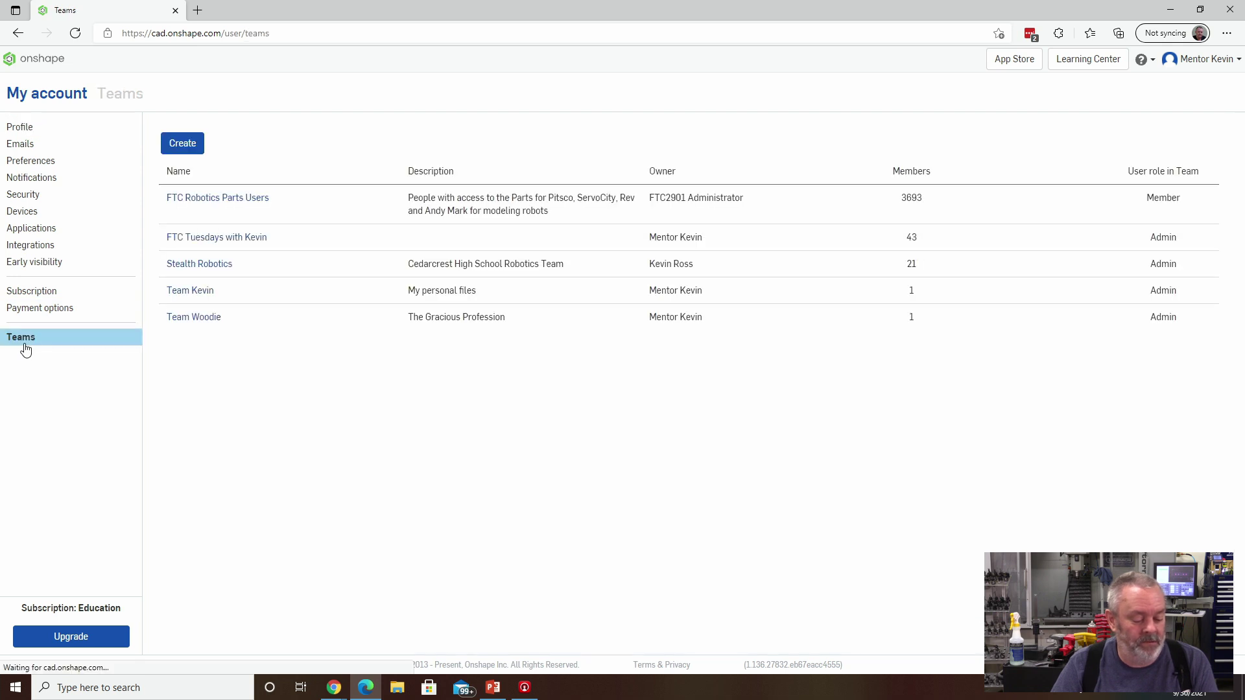
pyautogui.click(196, 317)
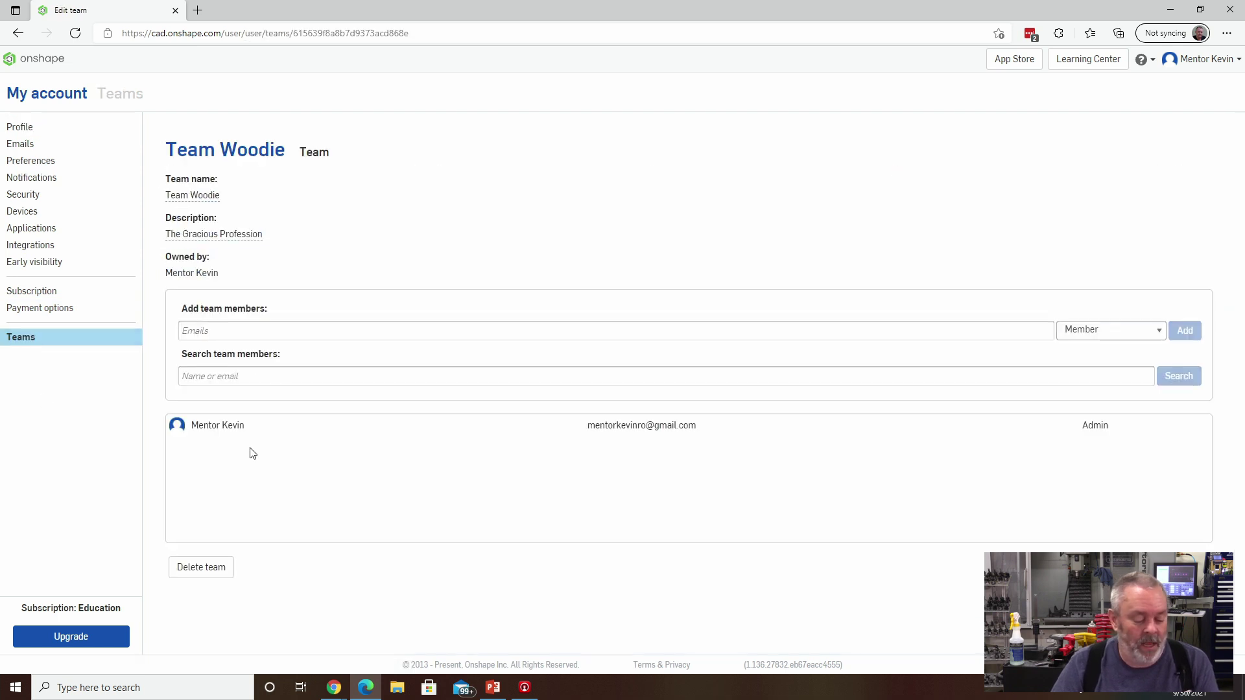
# Add the student's e-mail address to Team Woodie with the Member role.
pyautogui.click(273, 331)
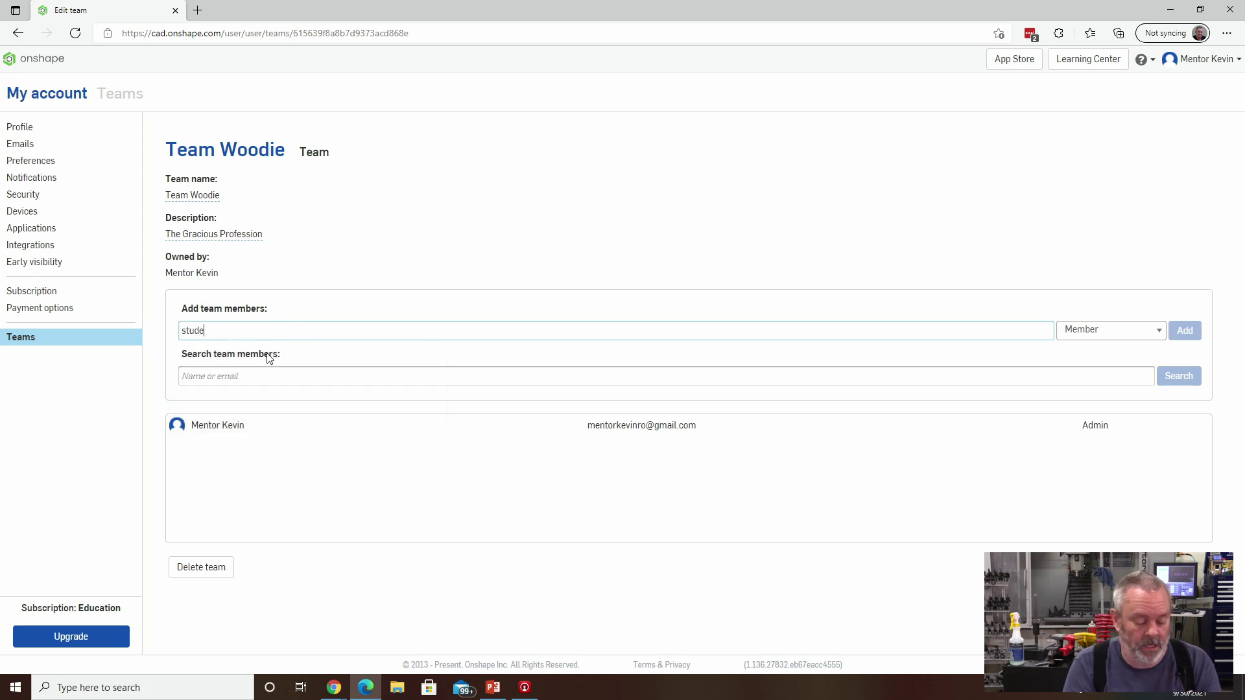
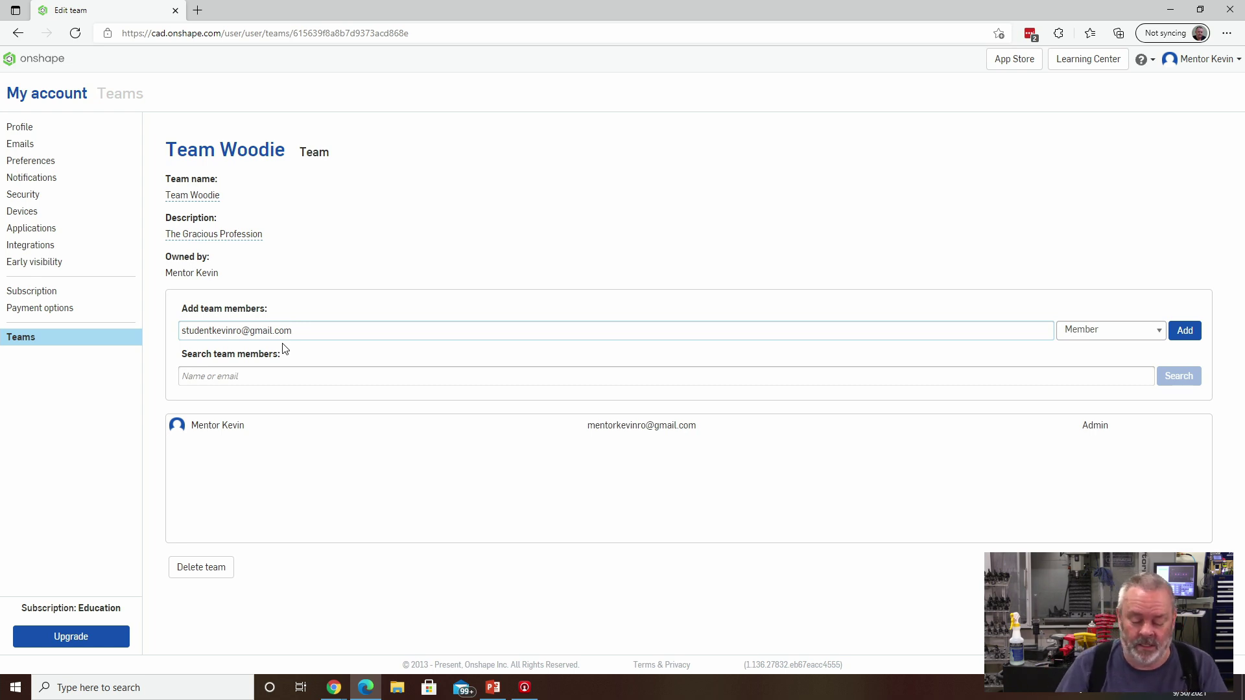
pyautogui.click(1186, 332)
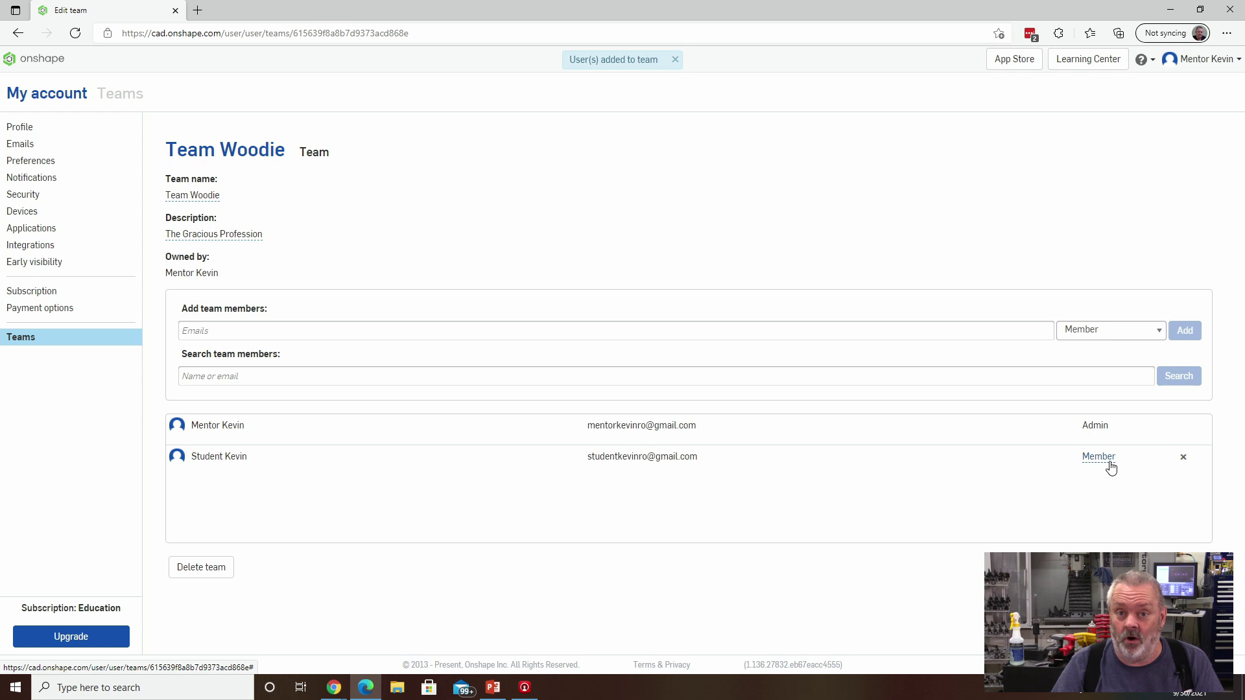
pyautogui.click(284, 332)
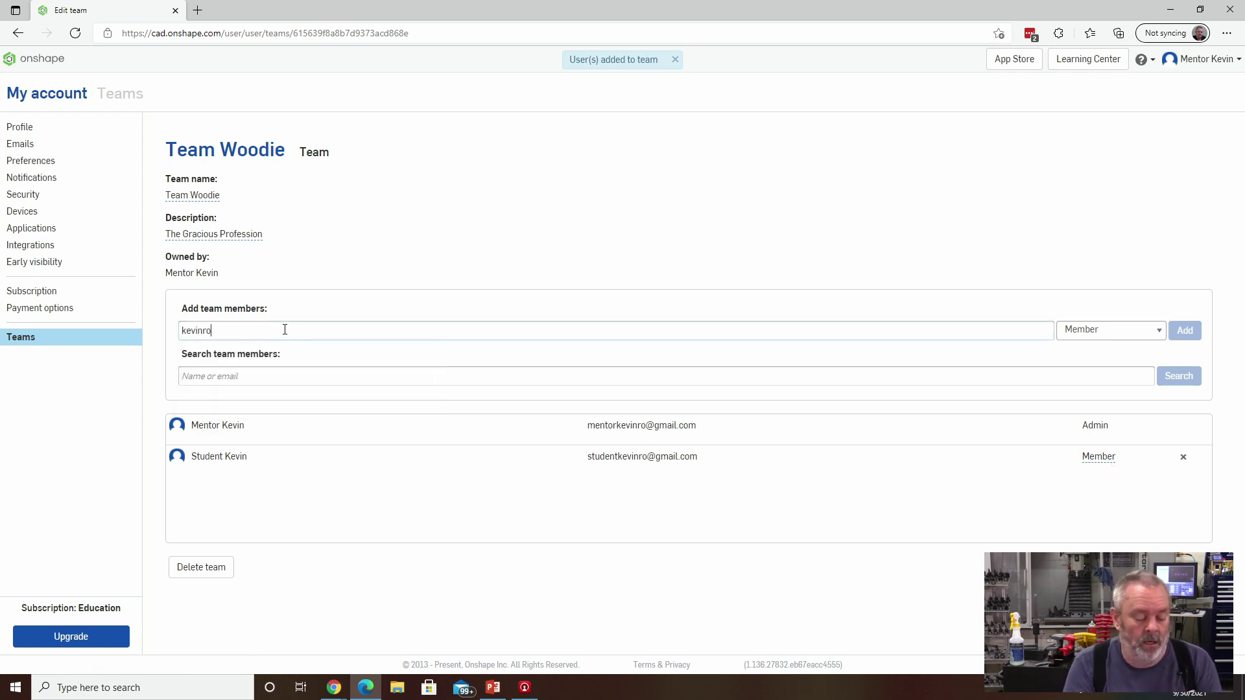
pyautogui.press('Tab')
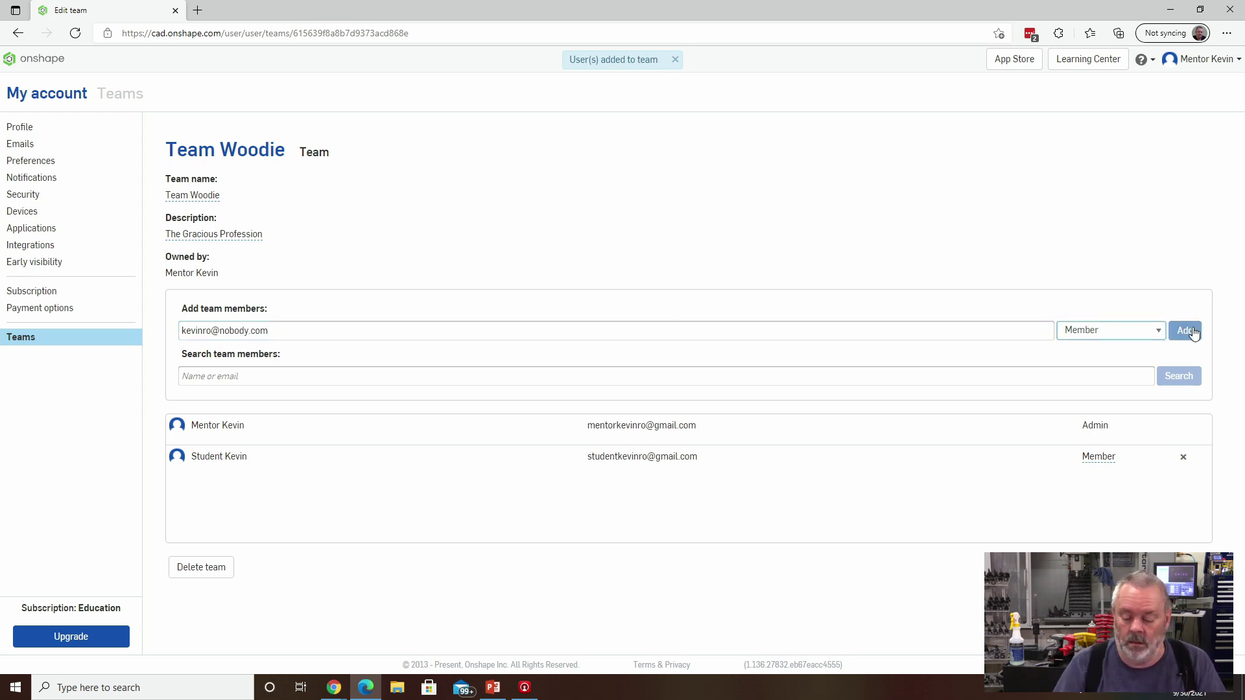
pyautogui.click(1183, 331)
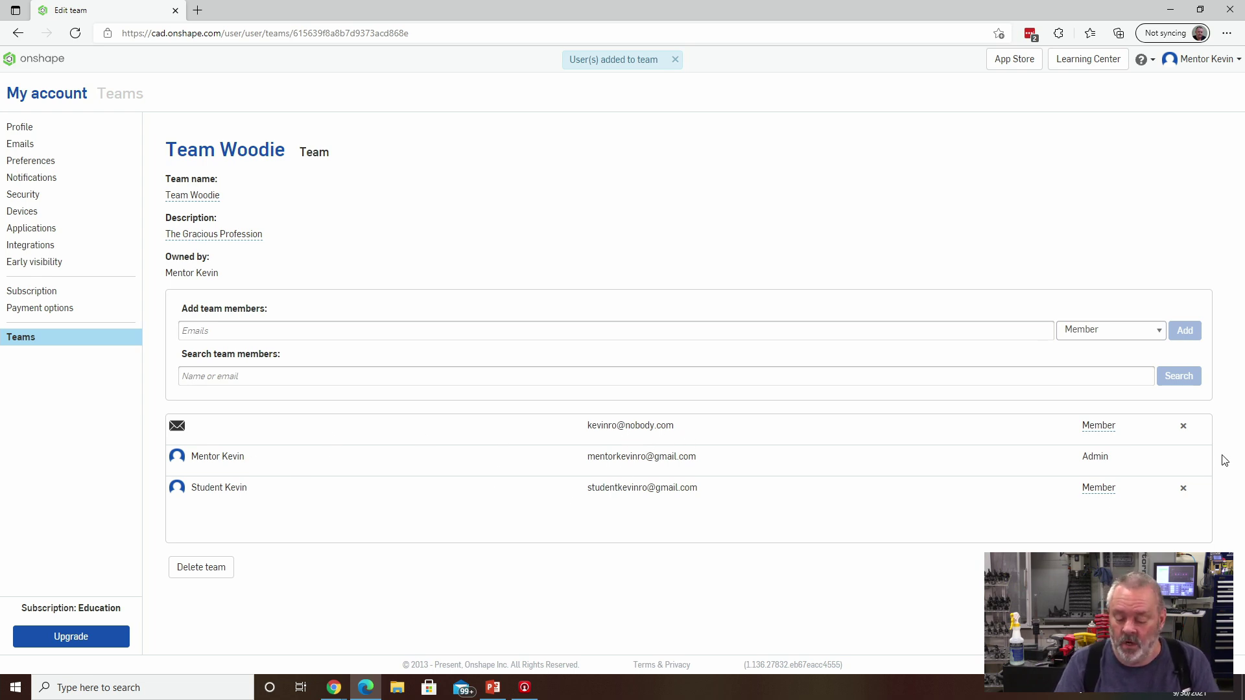
pyautogui.click(1183, 426)
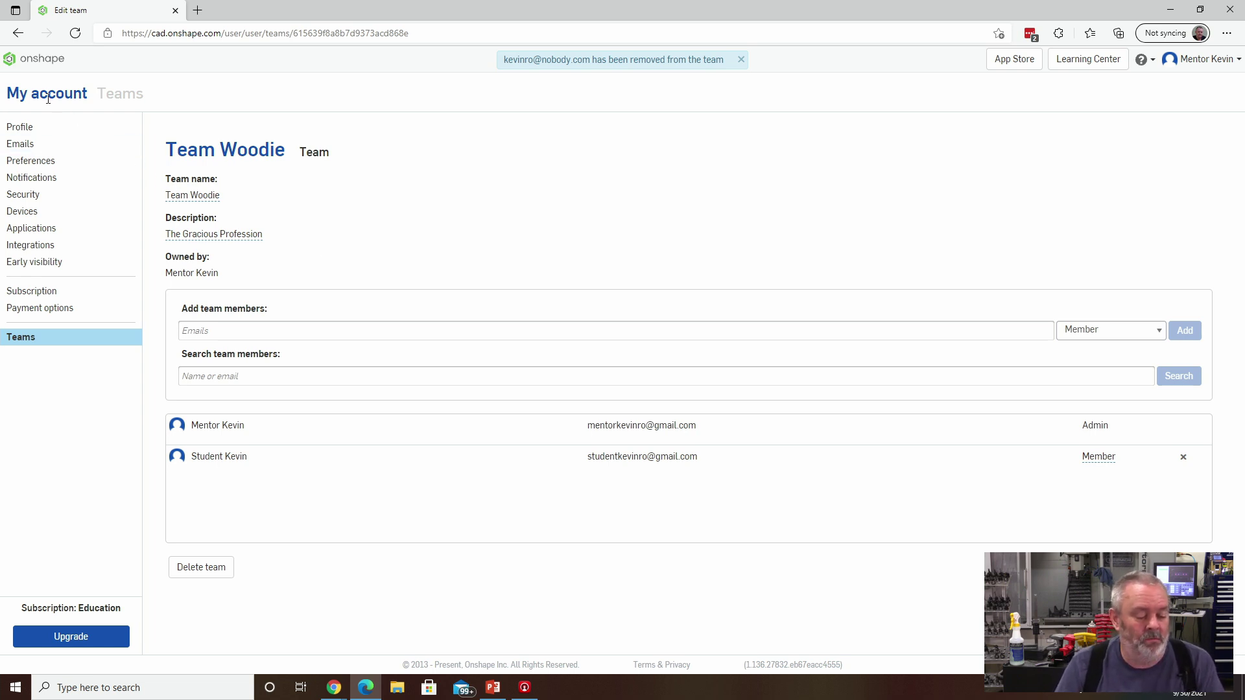
# Open the Team Woodie folder from the Documents home and restore down the Edge window.
pyautogui.click(36, 65)
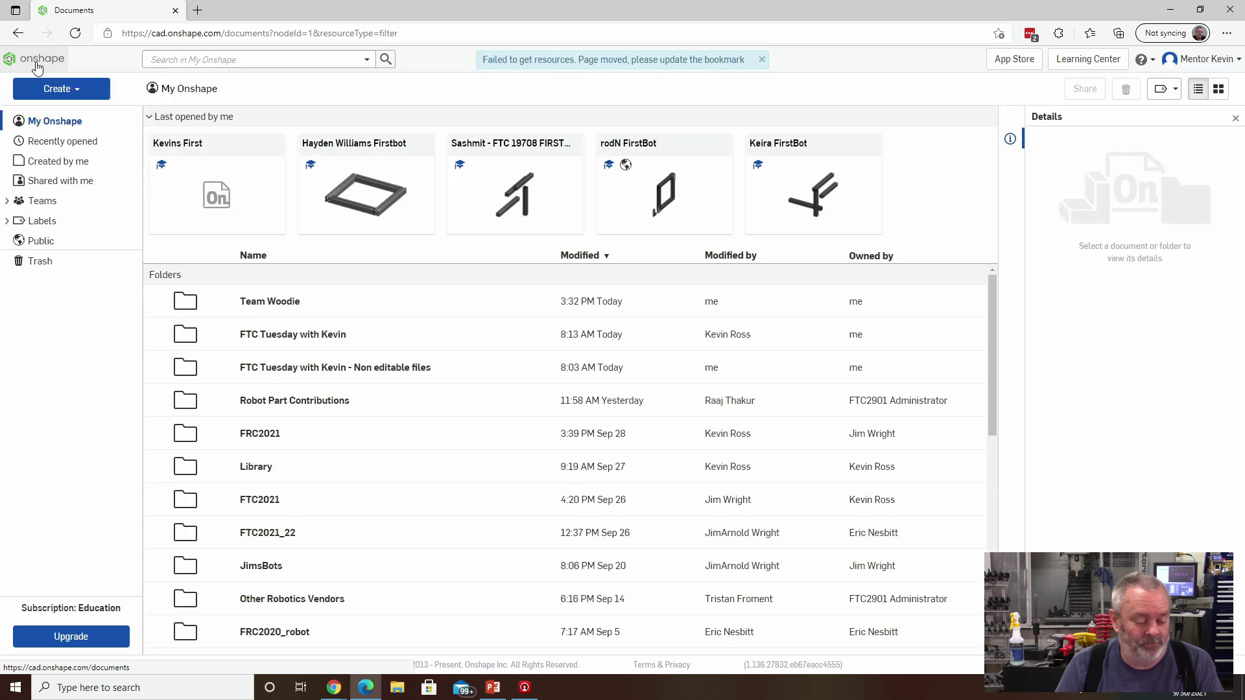
pyautogui.click(267, 301)
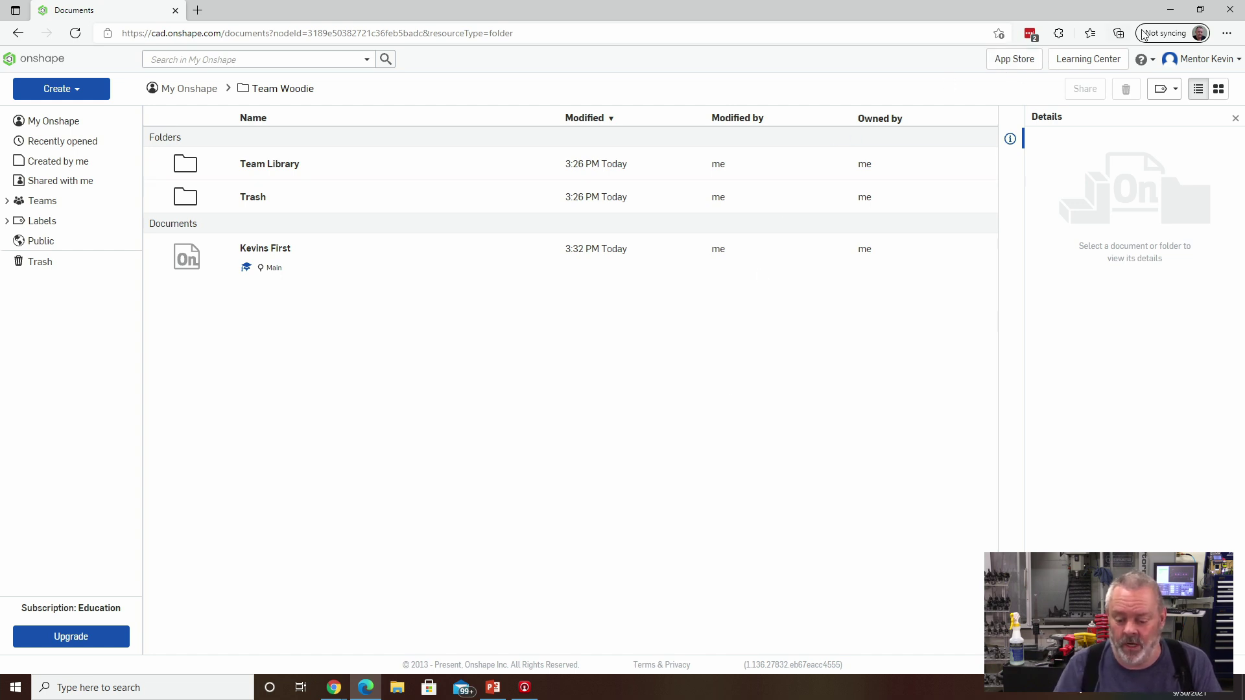
pyautogui.click(1200, 9)
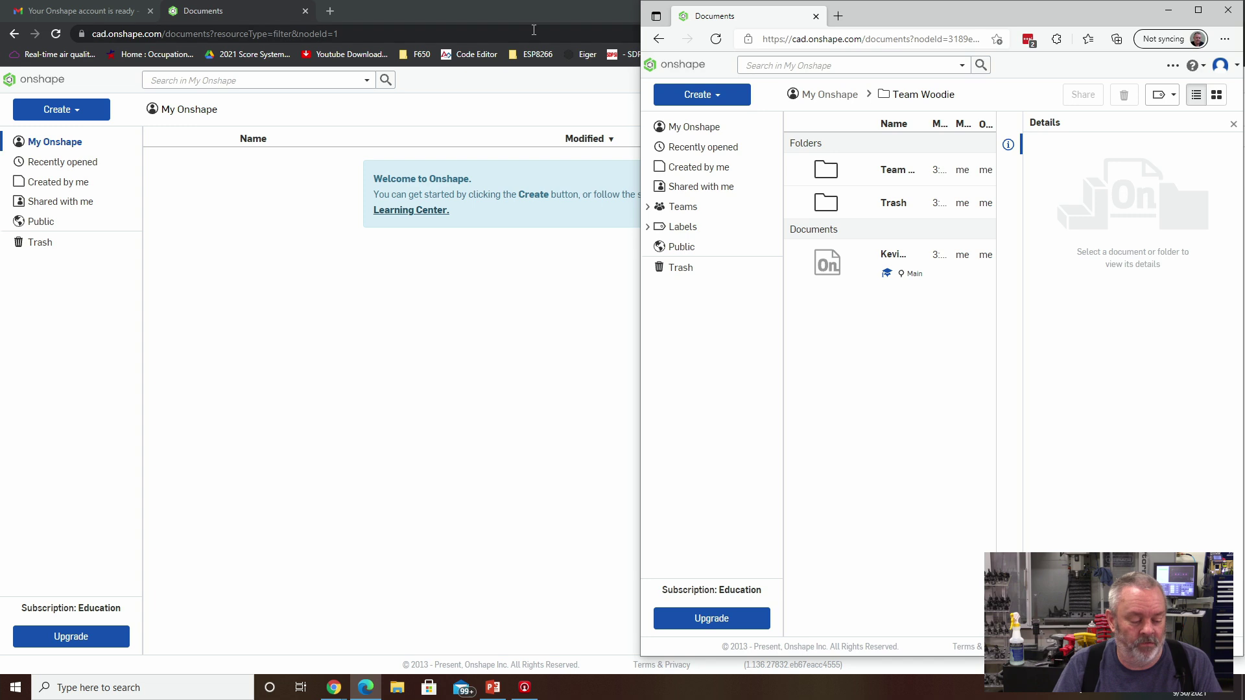
# Bring up the student's incognito window, reload it, and return to My Onshape.
pyautogui.click(440, 6)
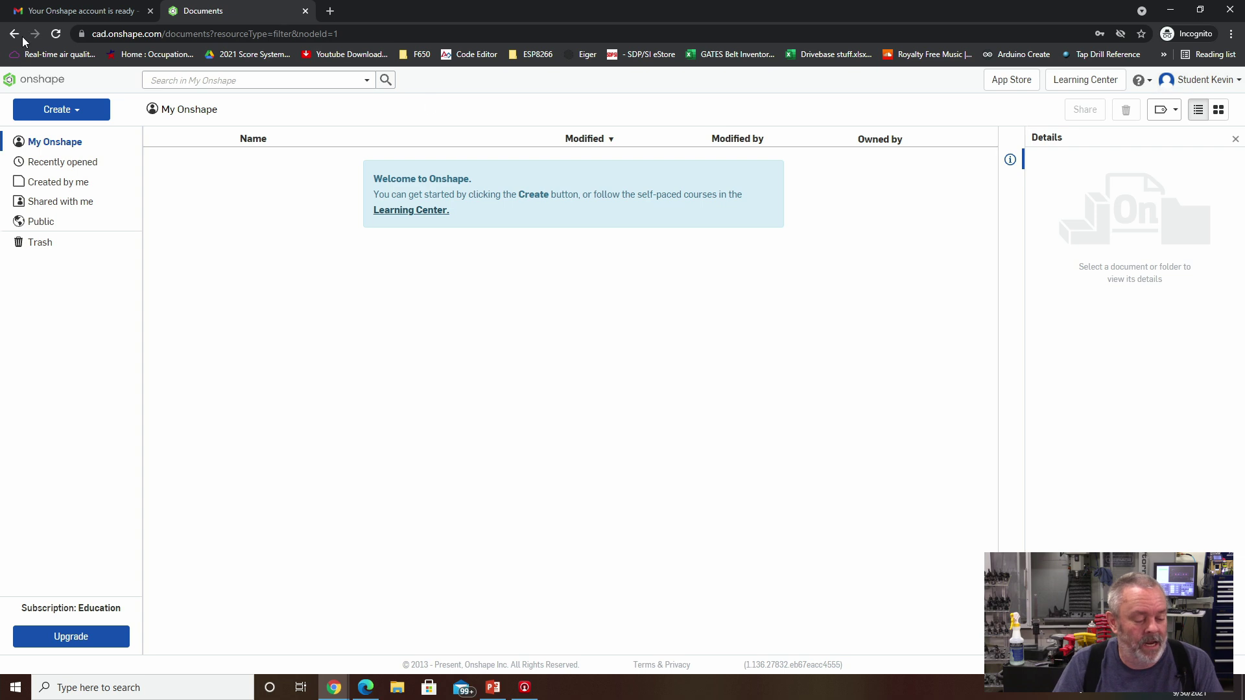
pyautogui.click(55, 34)
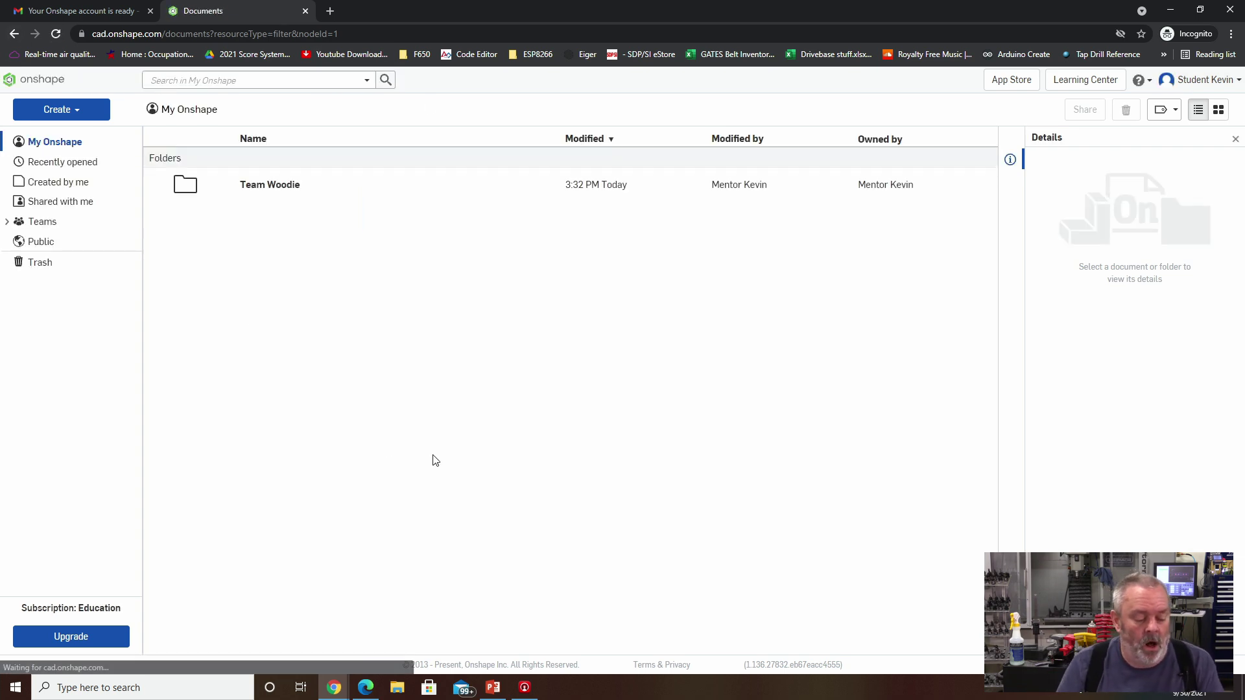
pyautogui.click(43, 221)
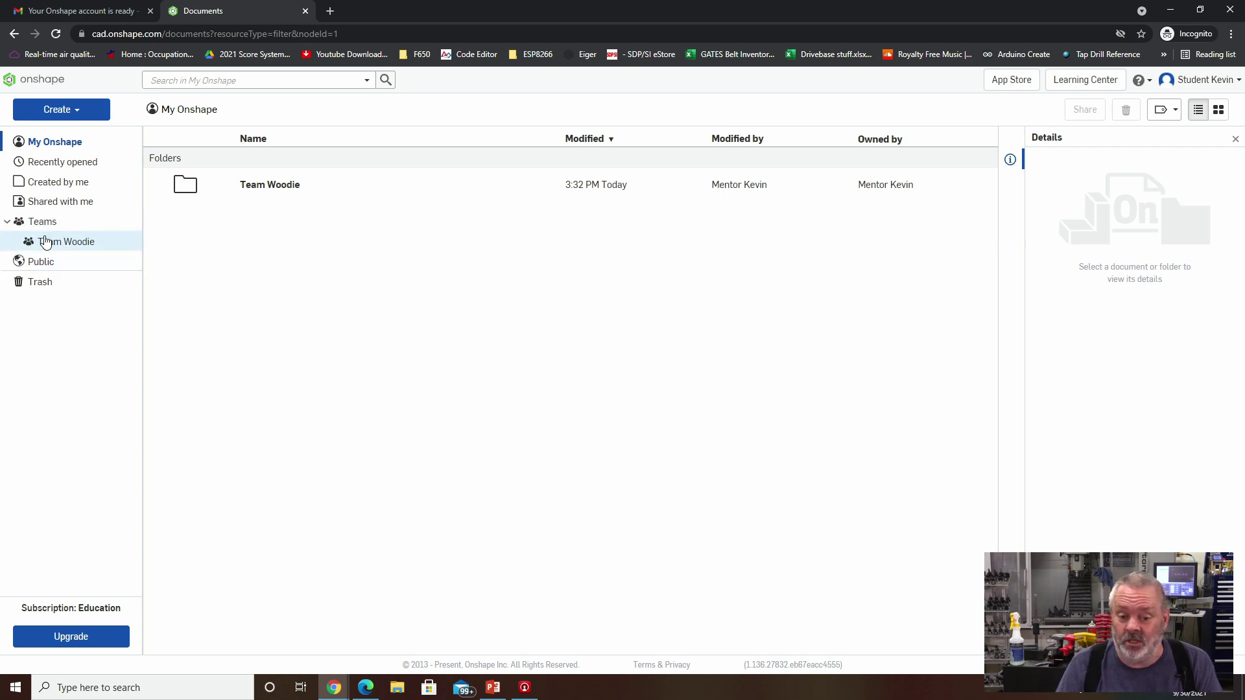
pyautogui.click(57, 141)
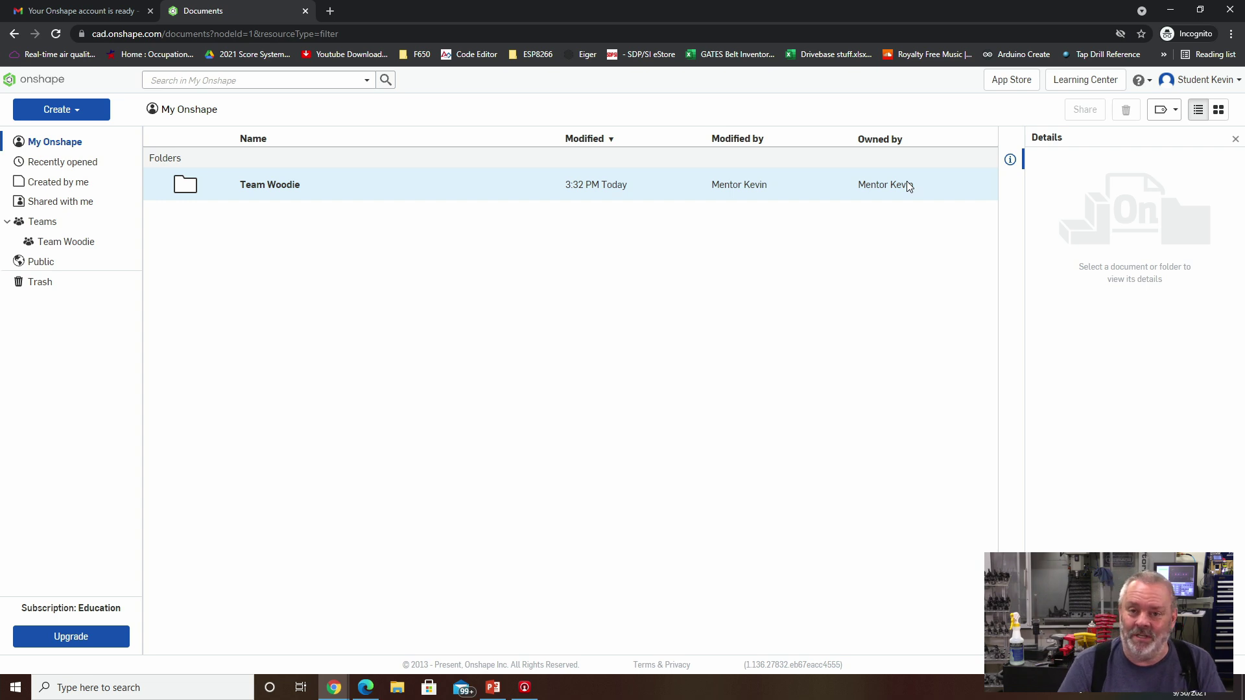
# Check the Team Woodie folder's actions menu, dismiss it, and open the folder.
pyautogui.click(457, 190)
pyautogui.rightClick(457, 194)
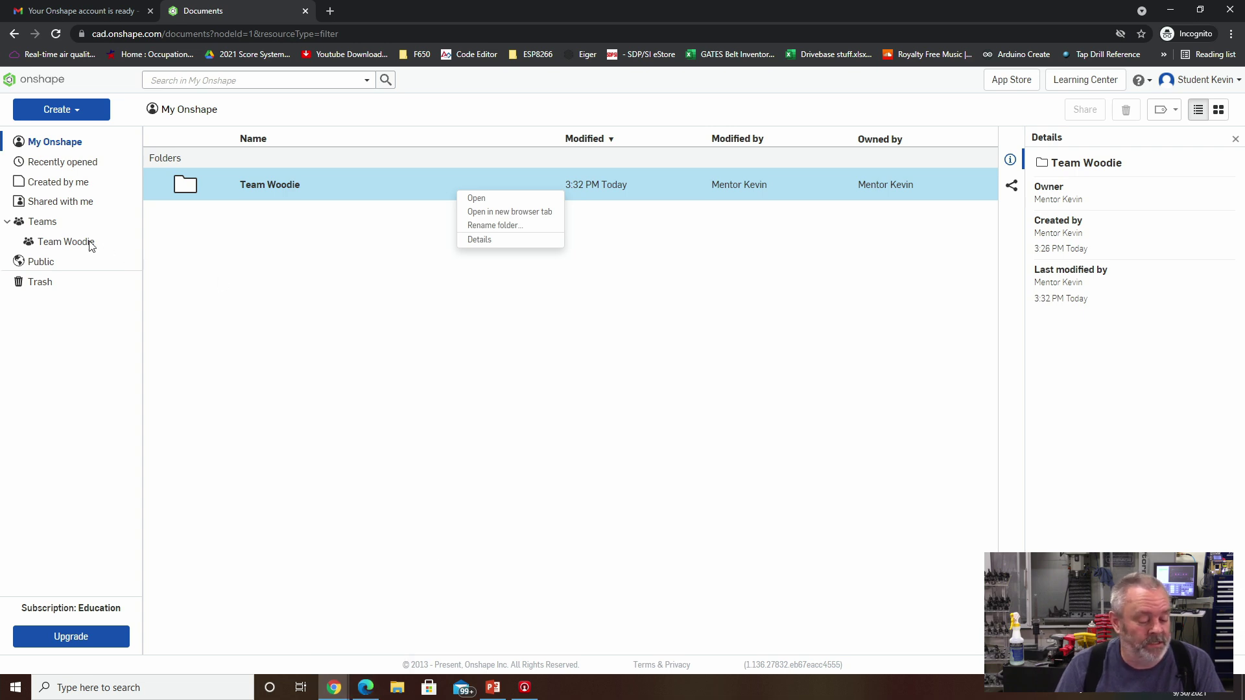
pyautogui.press('Escape')
pyautogui.click(275, 185)
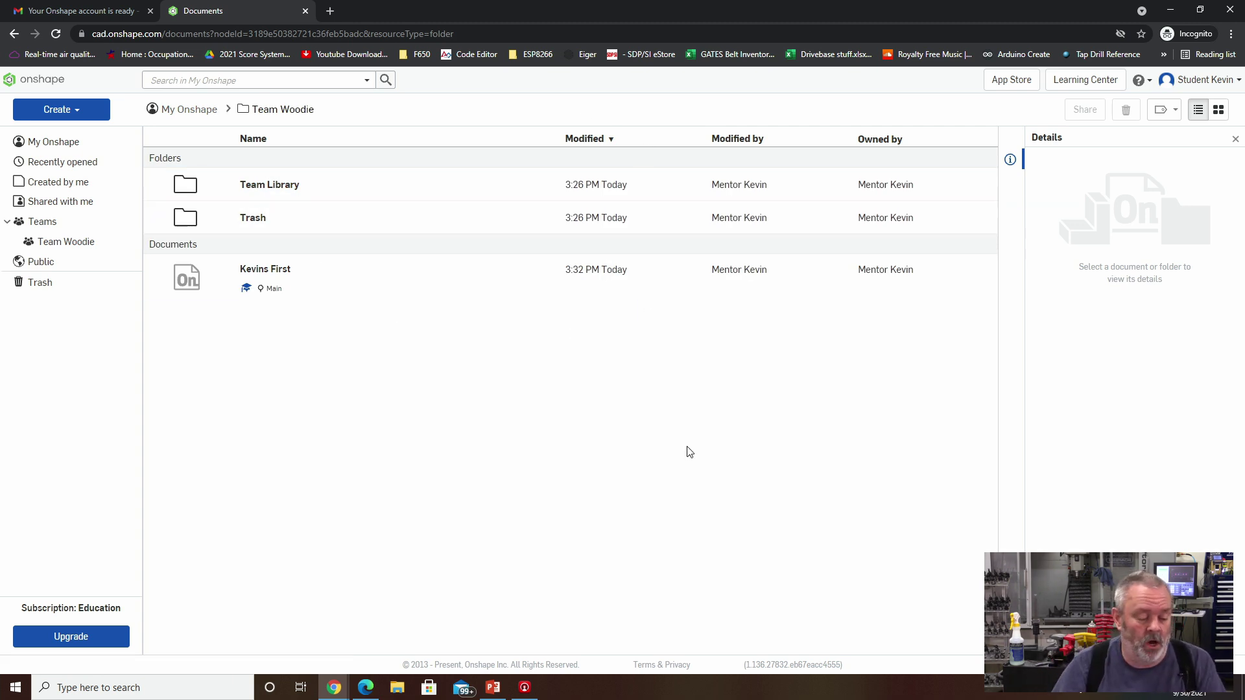
# Create a new document named 'Student Account' in the Team Woodie folder.
pyautogui.click(68, 110)
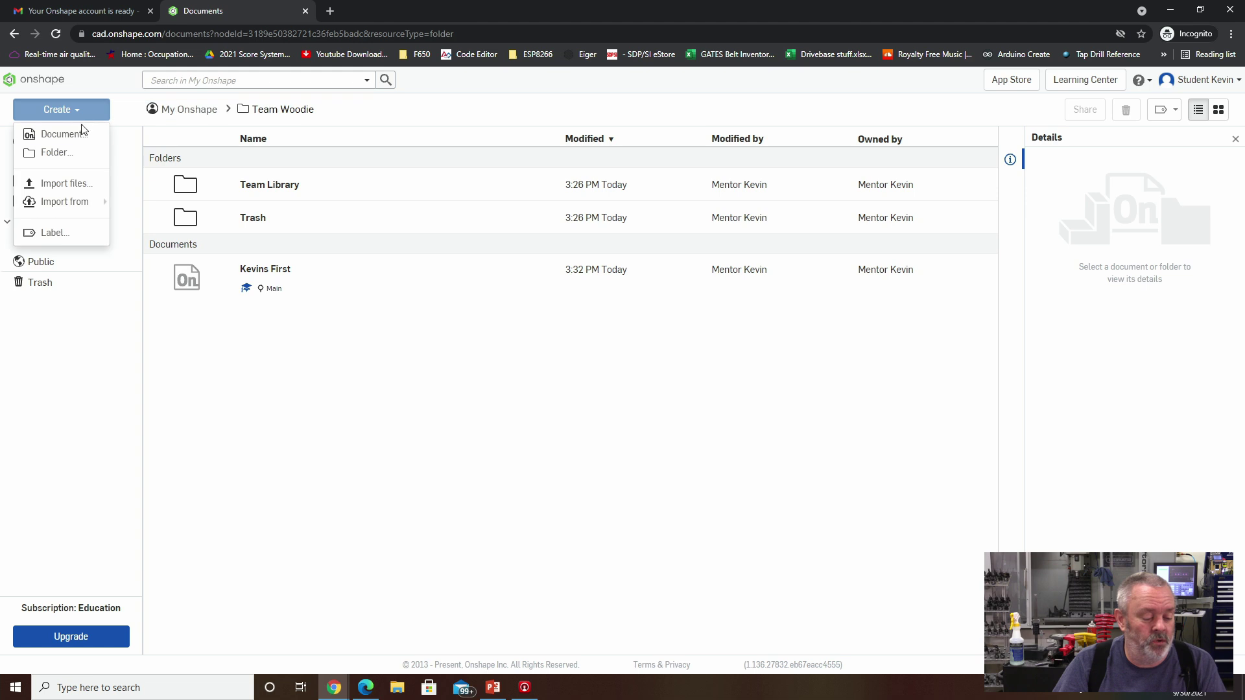
pyautogui.click(58, 134)
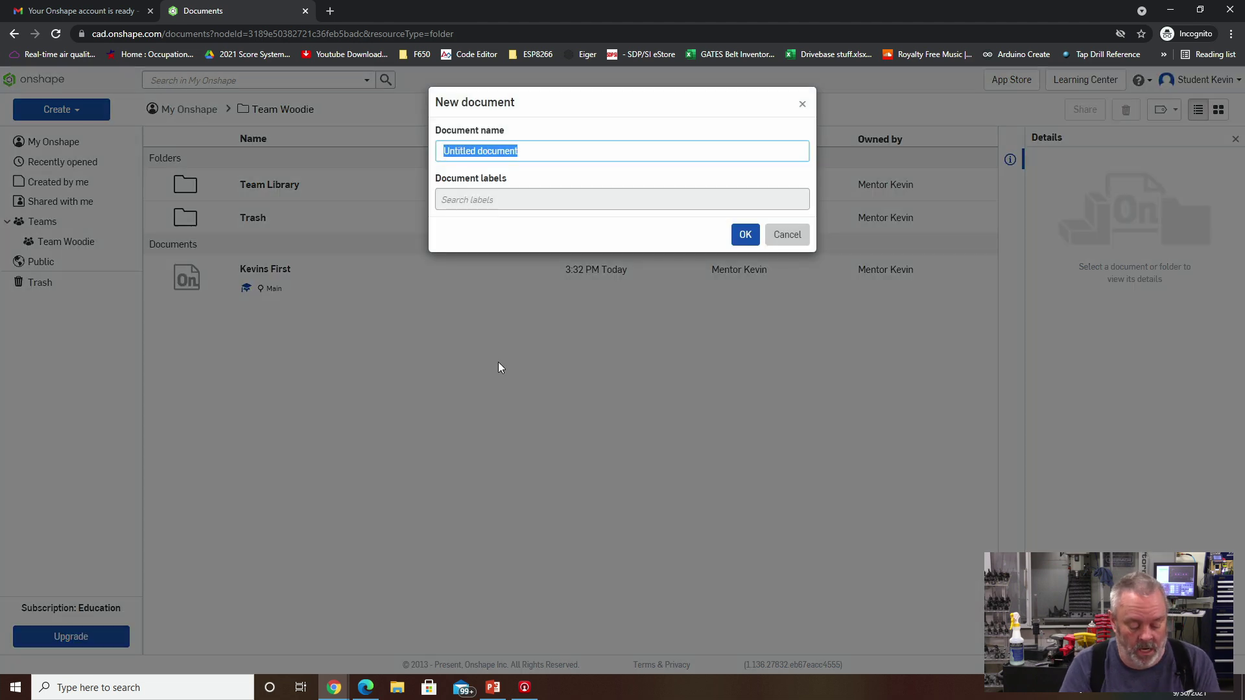
pyautogui.write('Student Acco')
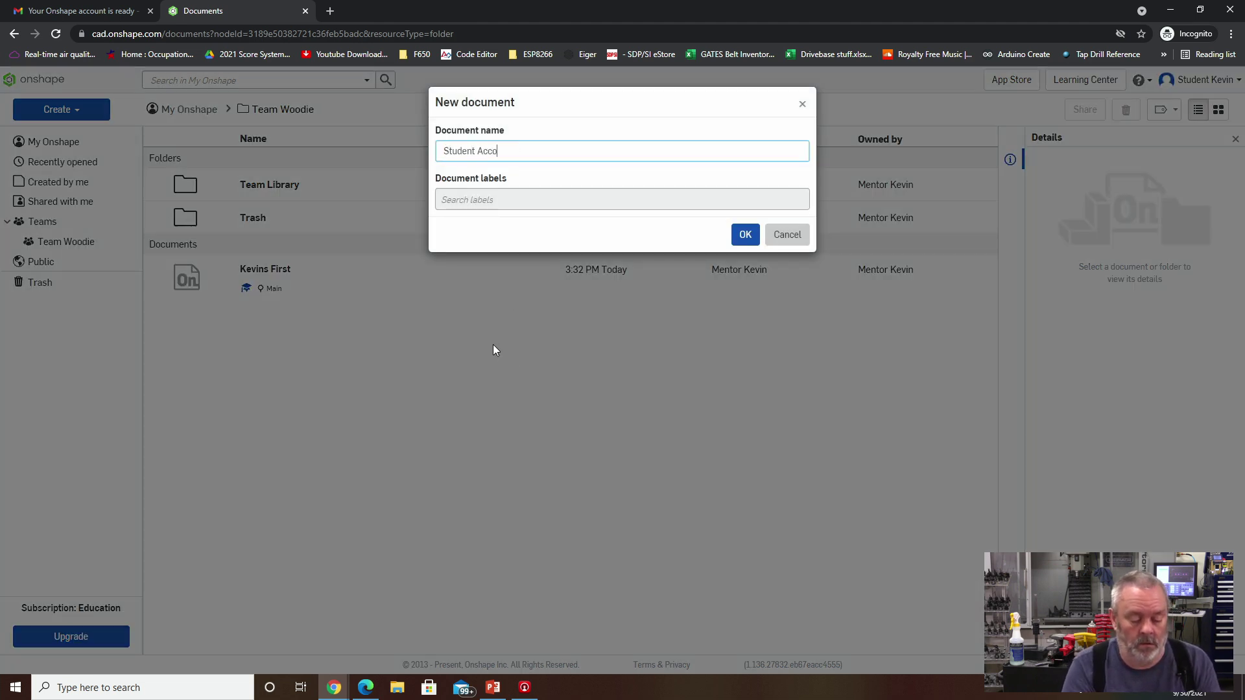
pyautogui.write('unt')
pyautogui.click(744, 235)
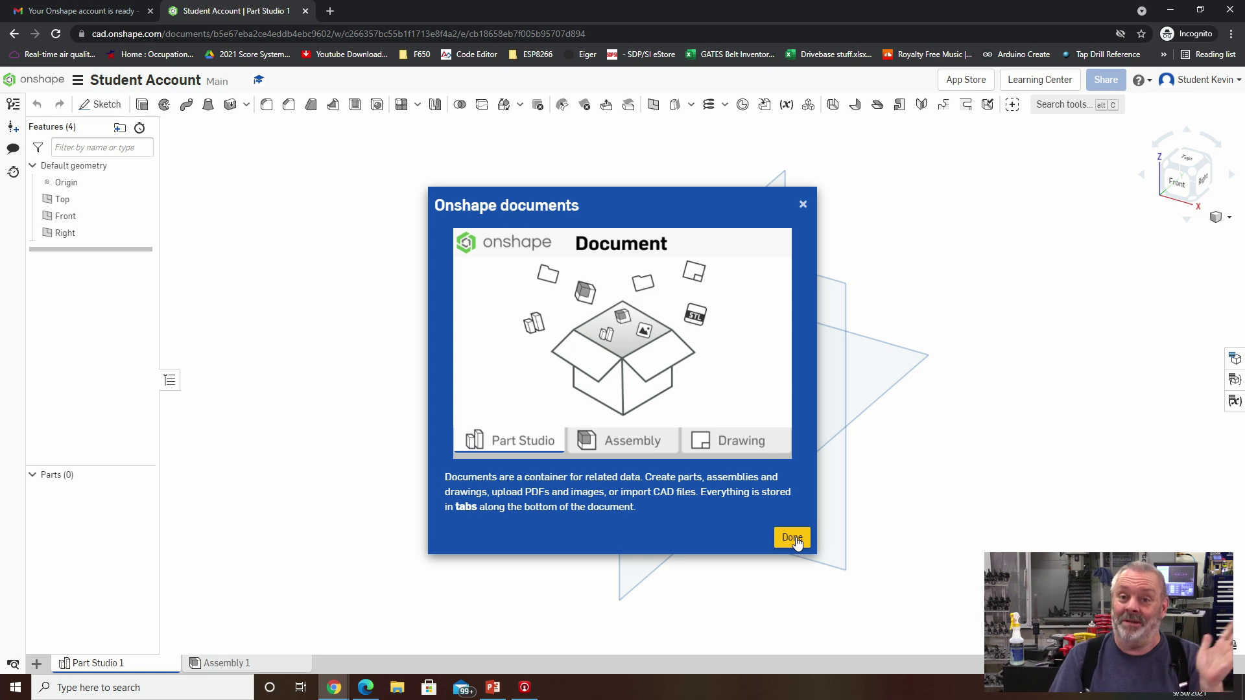
# Dismiss the documents introduction and step through the feature tour popups.
pyautogui.click(795, 540)
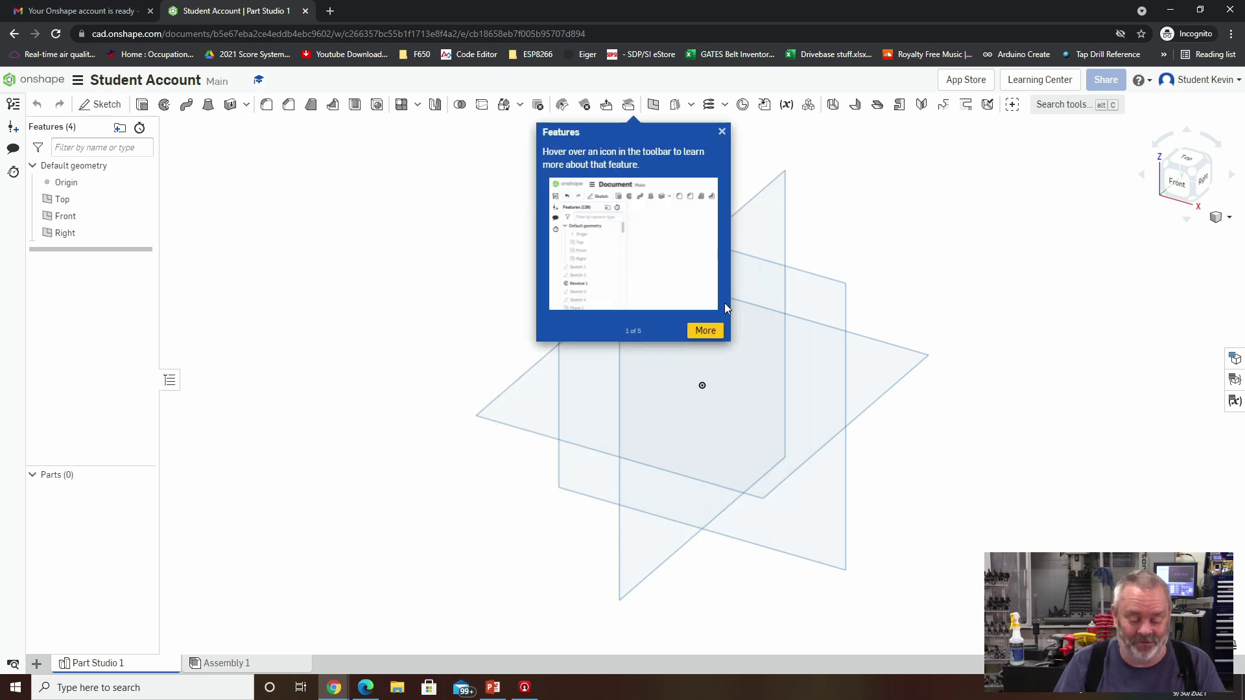
pyautogui.click(713, 331)
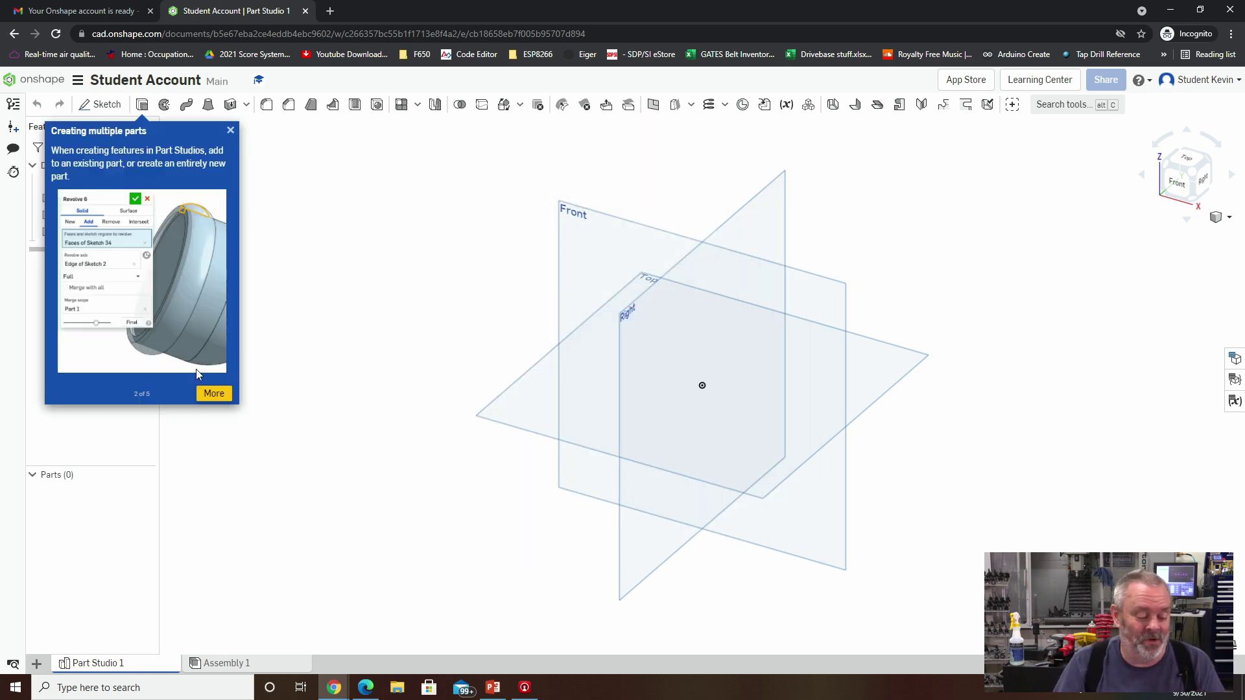
pyautogui.click(214, 392)
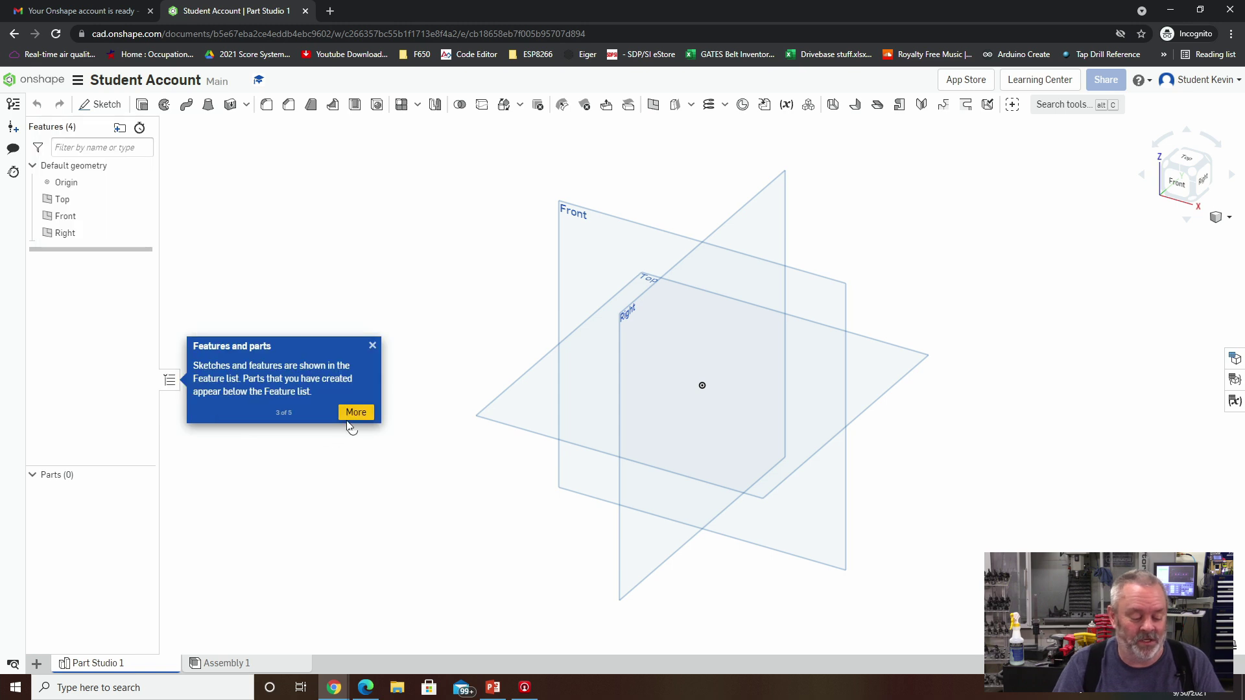
pyautogui.click(351, 414)
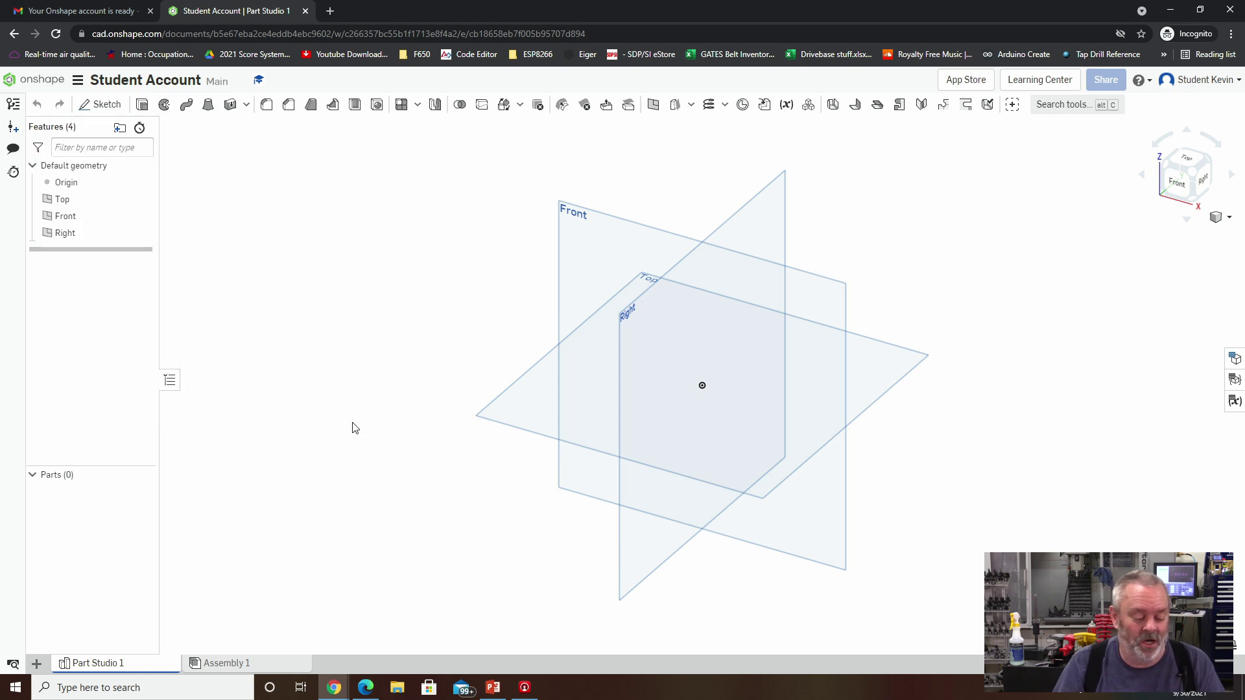
# Back in the folder, rename the 'Student Account' document to 'Student Kevins'.
pyautogui.click(15, 34)
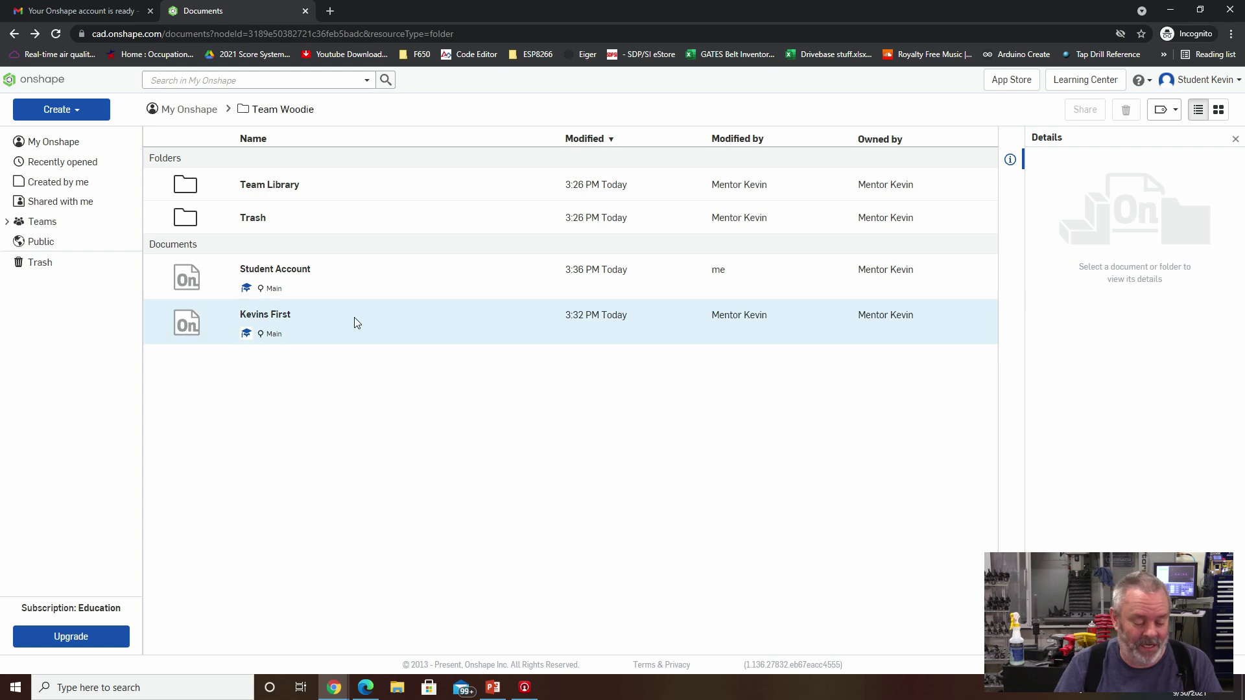
pyautogui.rightClick(366, 290)
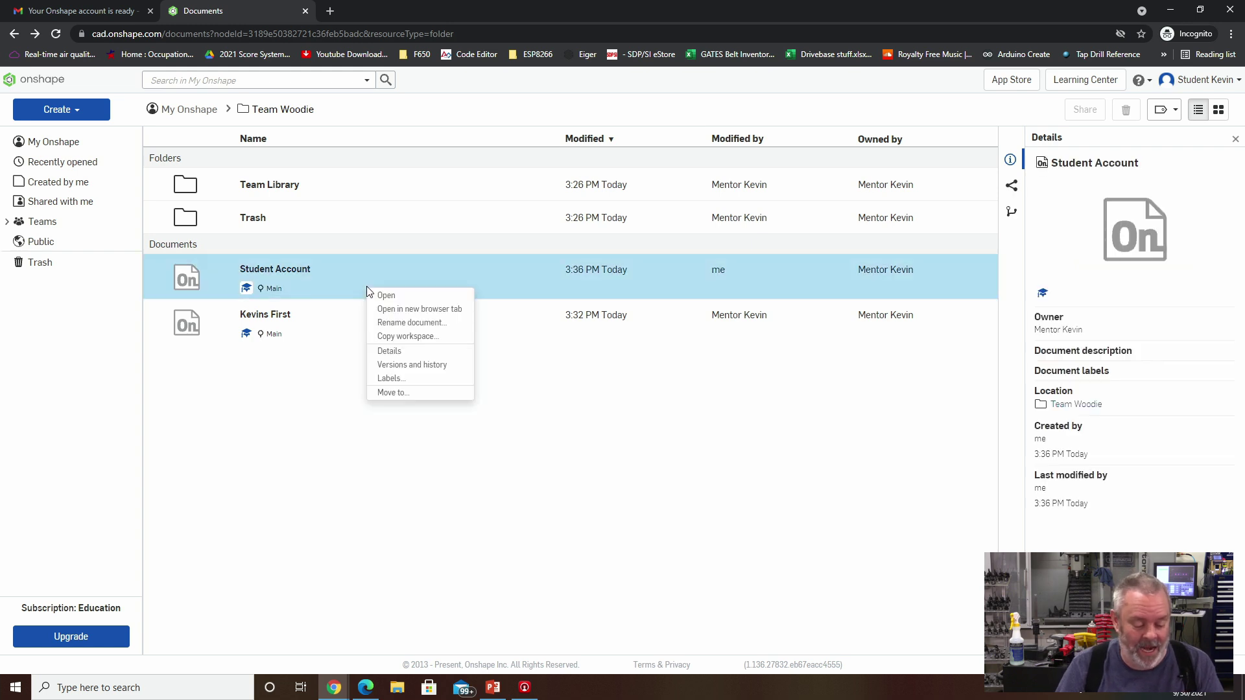
pyautogui.click(401, 323)
pyautogui.write('Studen')
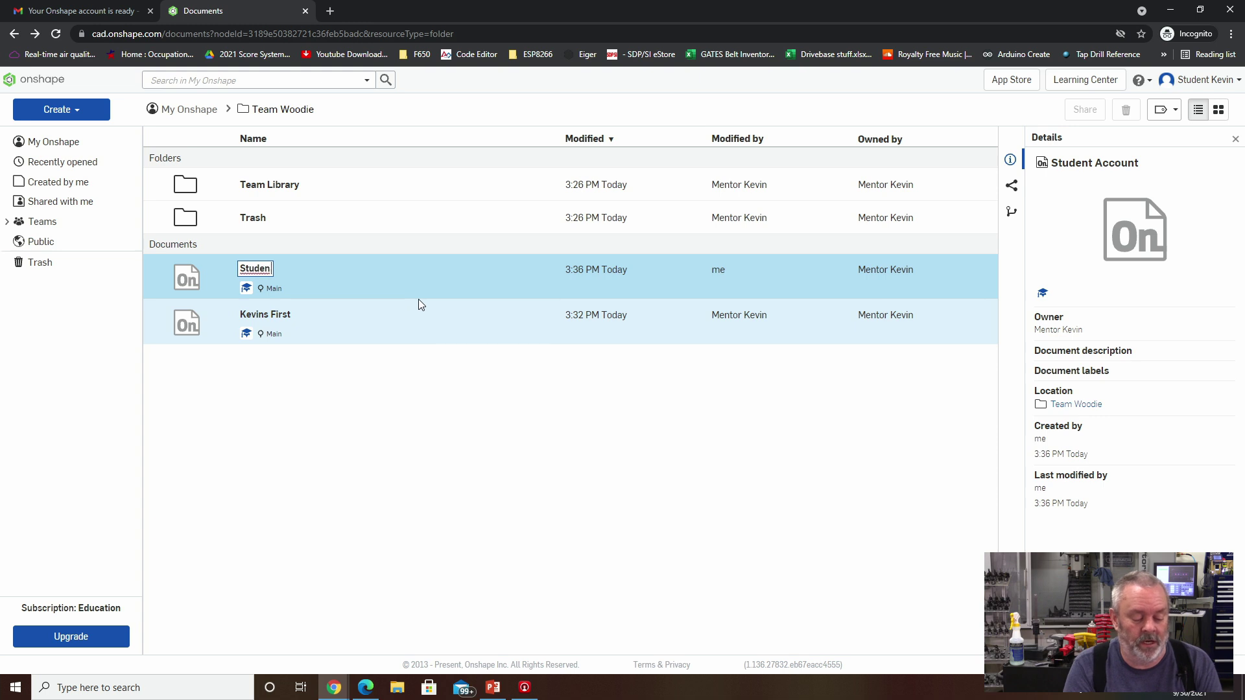
pyautogui.write('t Kevins')
pyautogui.press('Return')
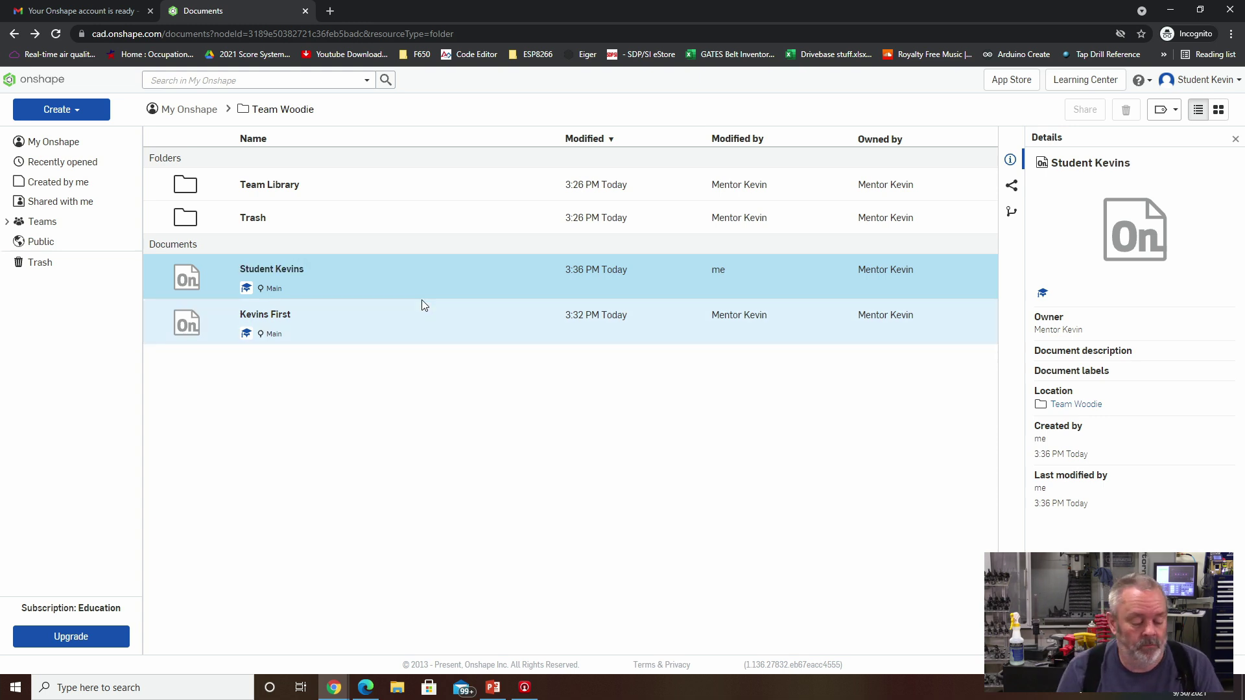
pyautogui.keyDown('ctrl'); pyautogui.click(432, 280); pyautogui.keyUp('ctrl')
# Open the Student Kevins context menu, close it, and reopen it.
pyautogui.rightClick(434, 282)
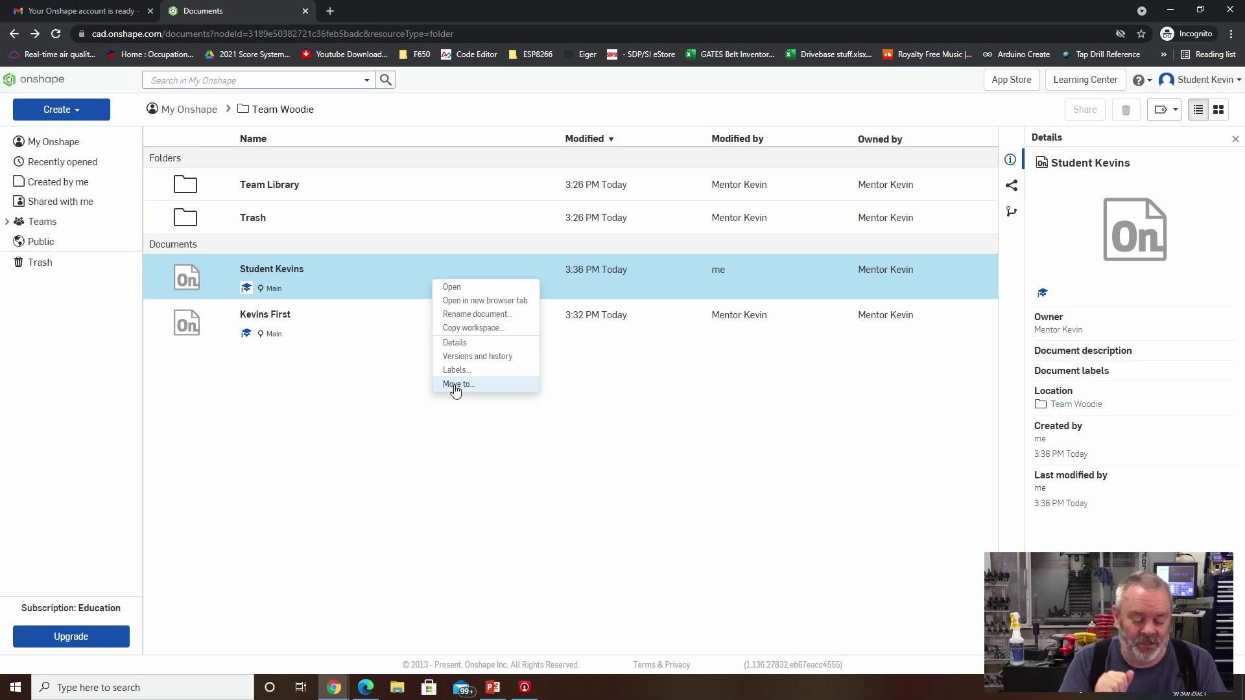
pyautogui.click(723, 438)
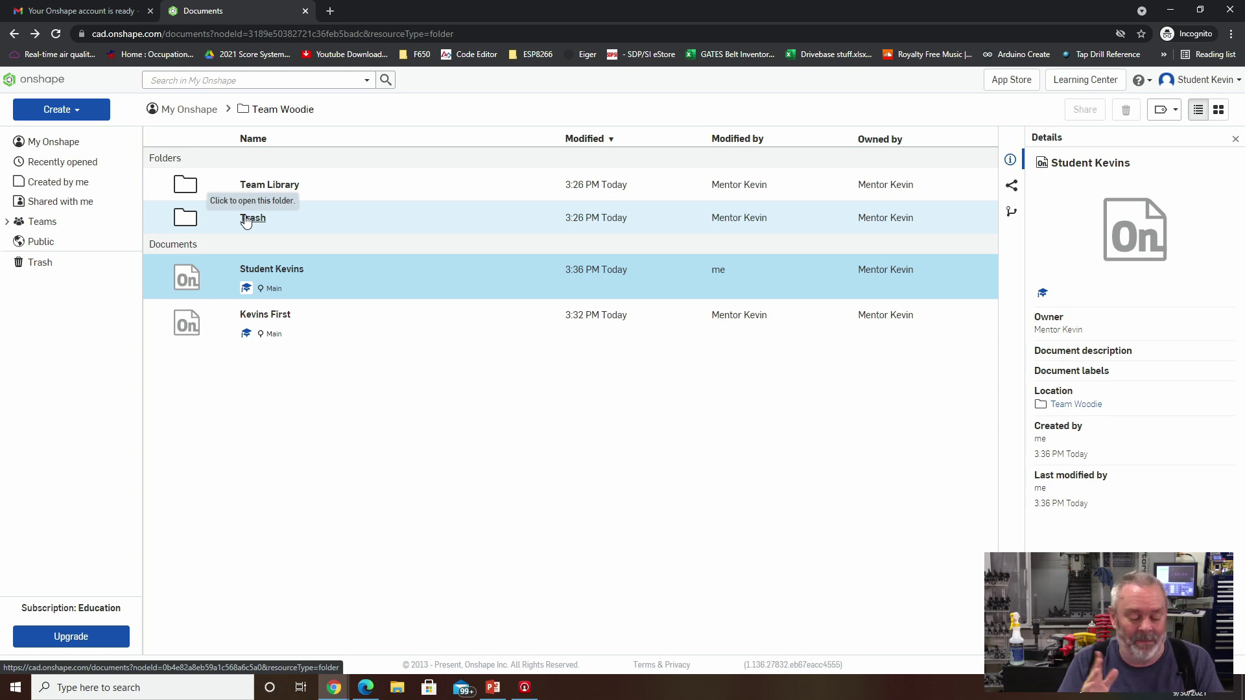
pyautogui.rightClick(380, 283)
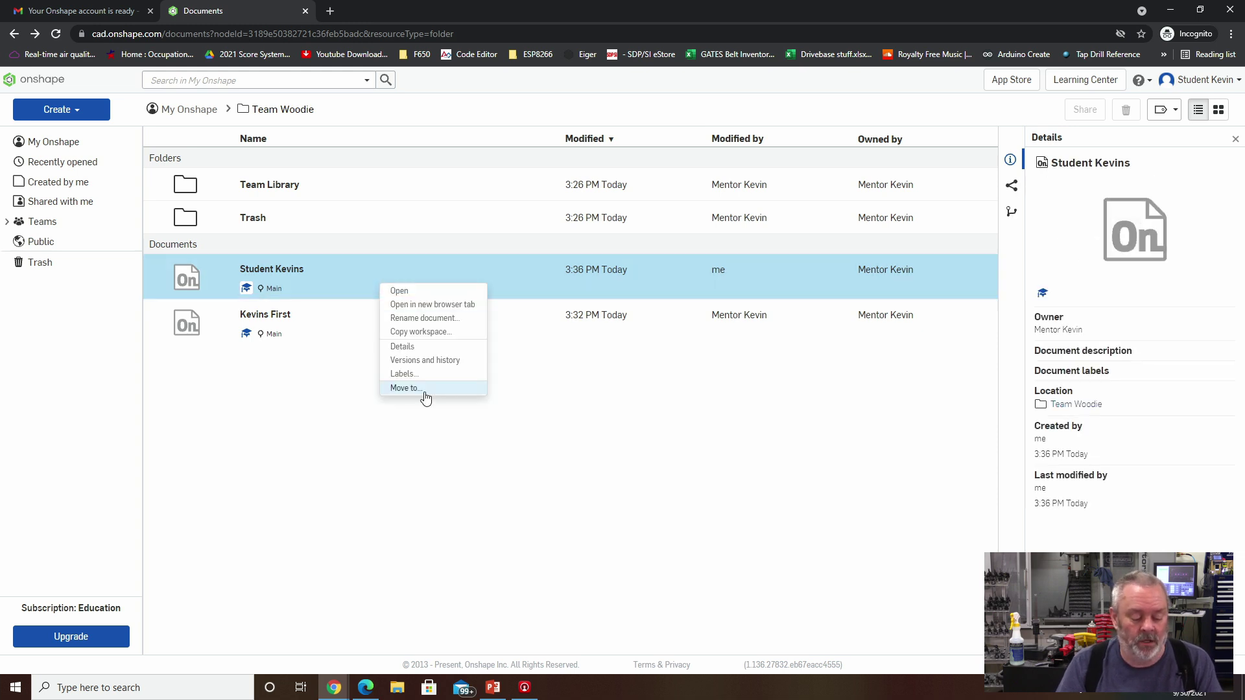
pyautogui.click(422, 389)
pyautogui.click(465, 184)
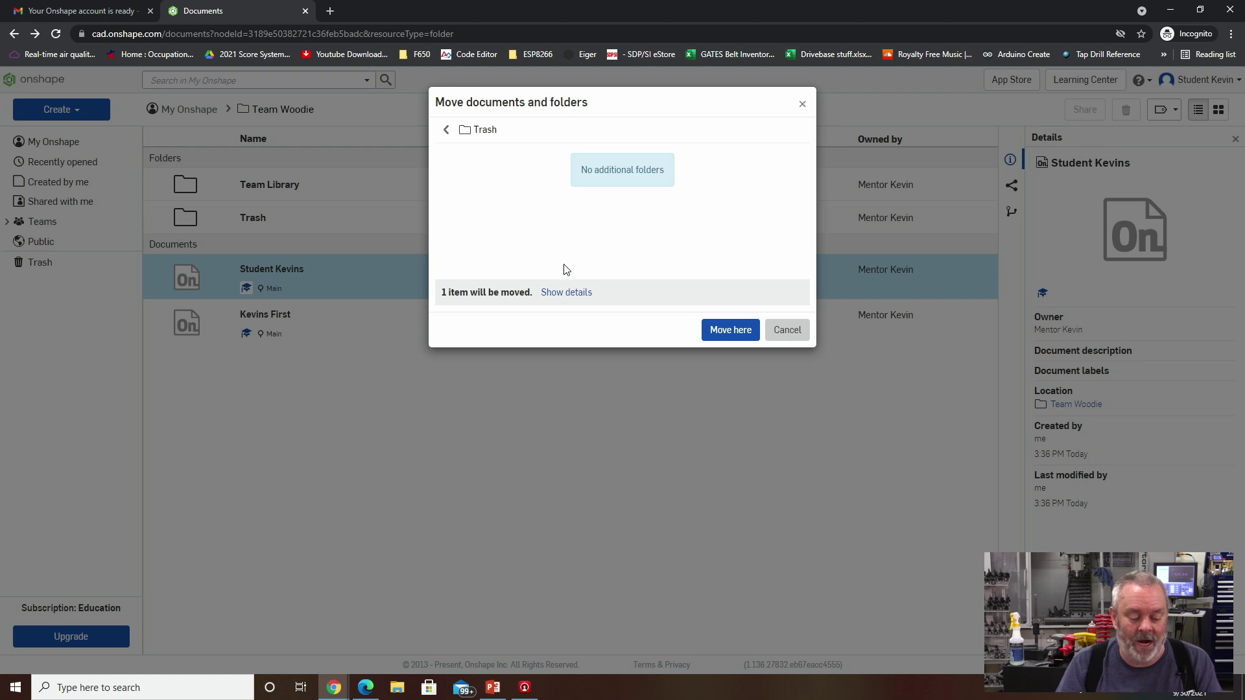
pyautogui.click(728, 334)
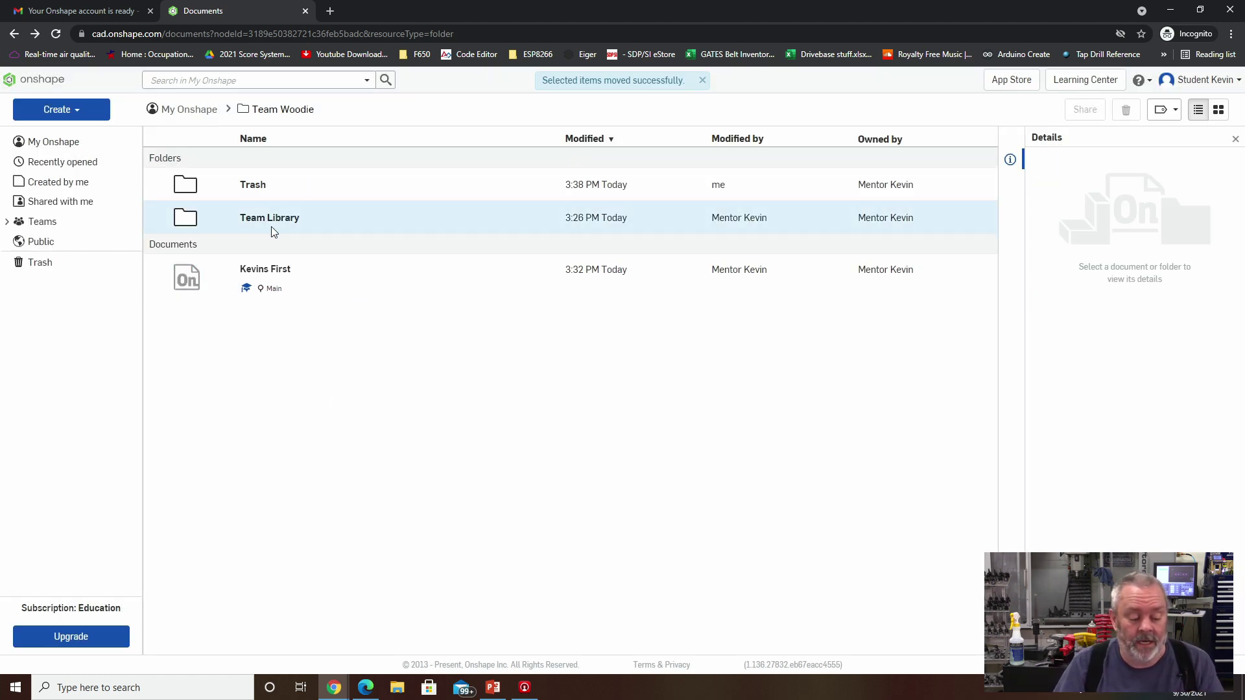
pyautogui.click(254, 189)
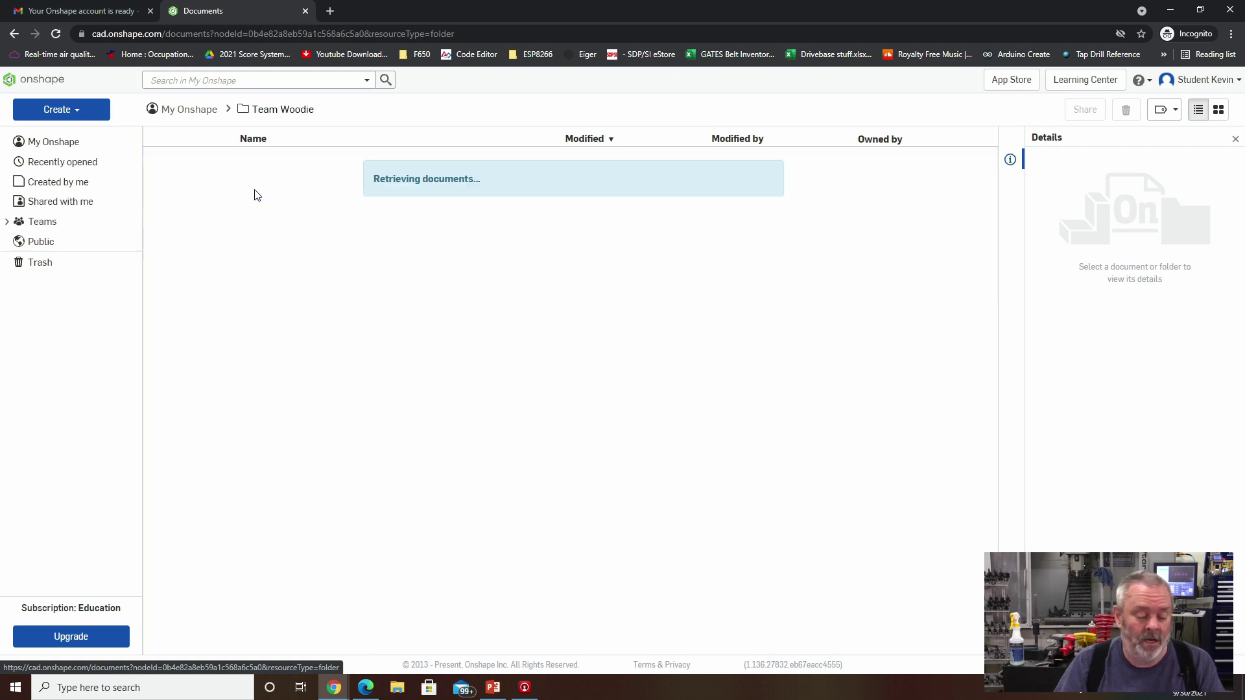
pyautogui.click(295, 116)
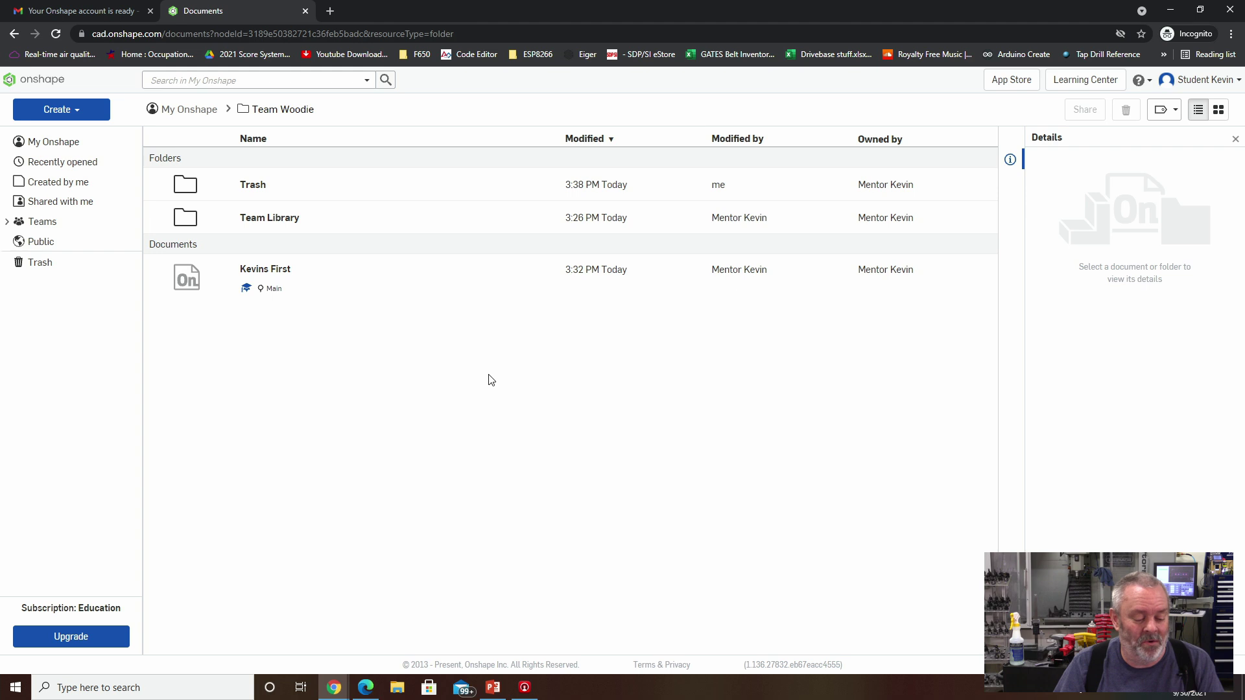
pyautogui.click(253, 186)
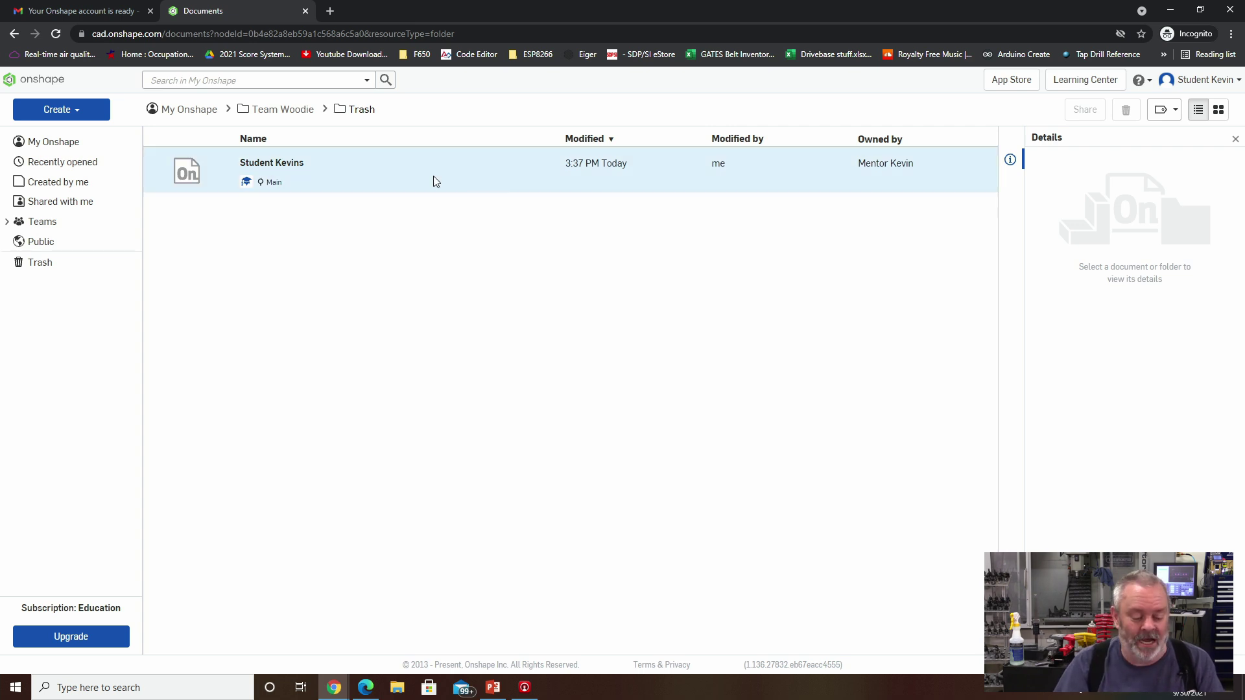
# Dismiss the student's menu and switch to the mentor's Edge window, maximized.
pyautogui.rightClick(373, 183)
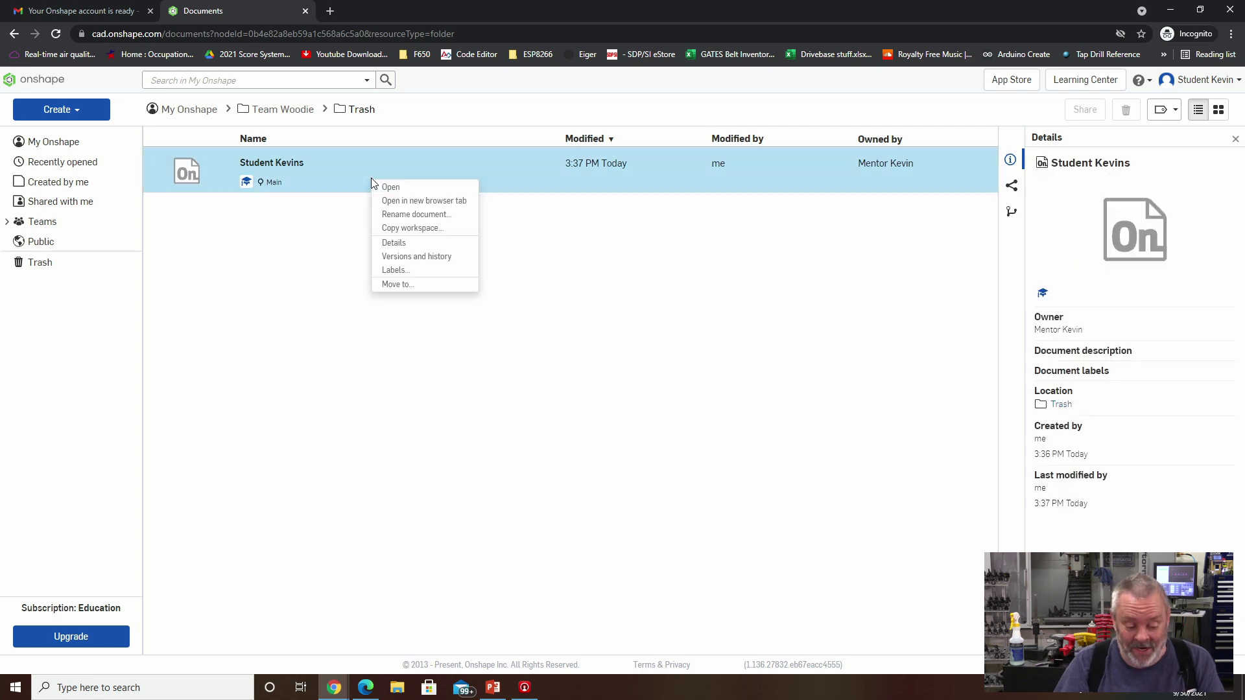
pyautogui.click(422, 380)
pyautogui.click(365, 687)
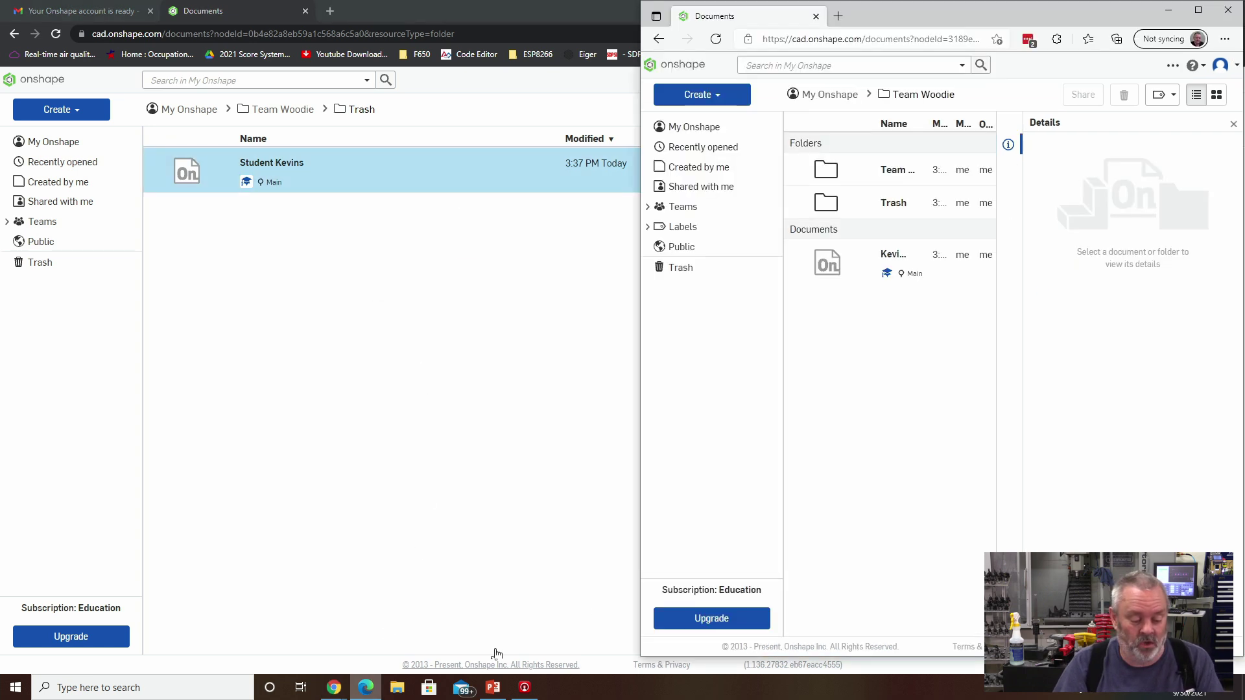
pyautogui.doubleClick(944, 10)
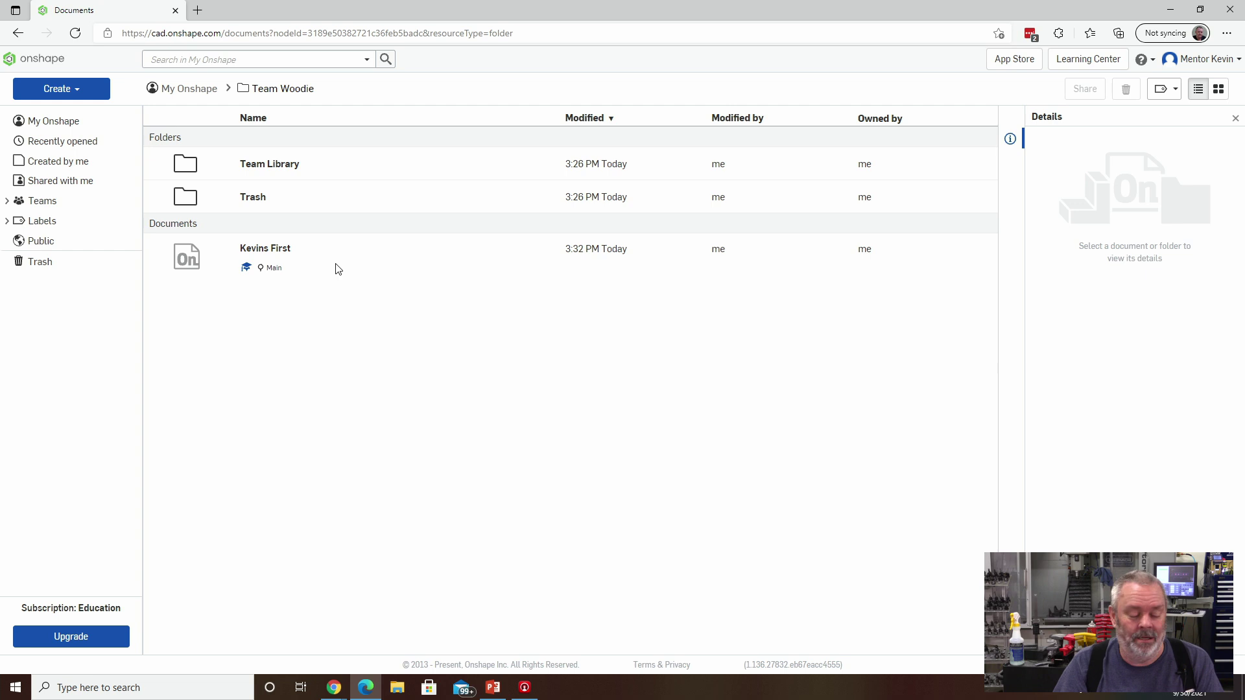
# In Team Woodie's Trash folder, send Student Kevins to the trash.
pyautogui.doubleClick(259, 204)
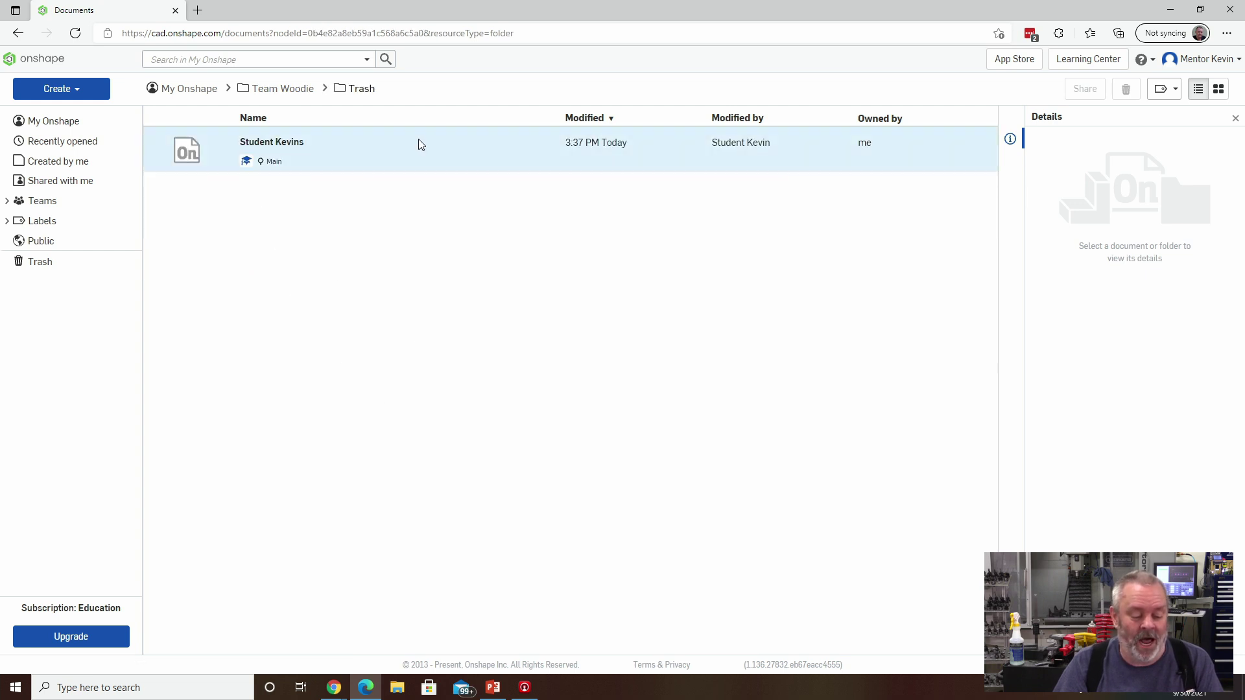
pyautogui.click(420, 143)
pyautogui.rightClick(460, 139)
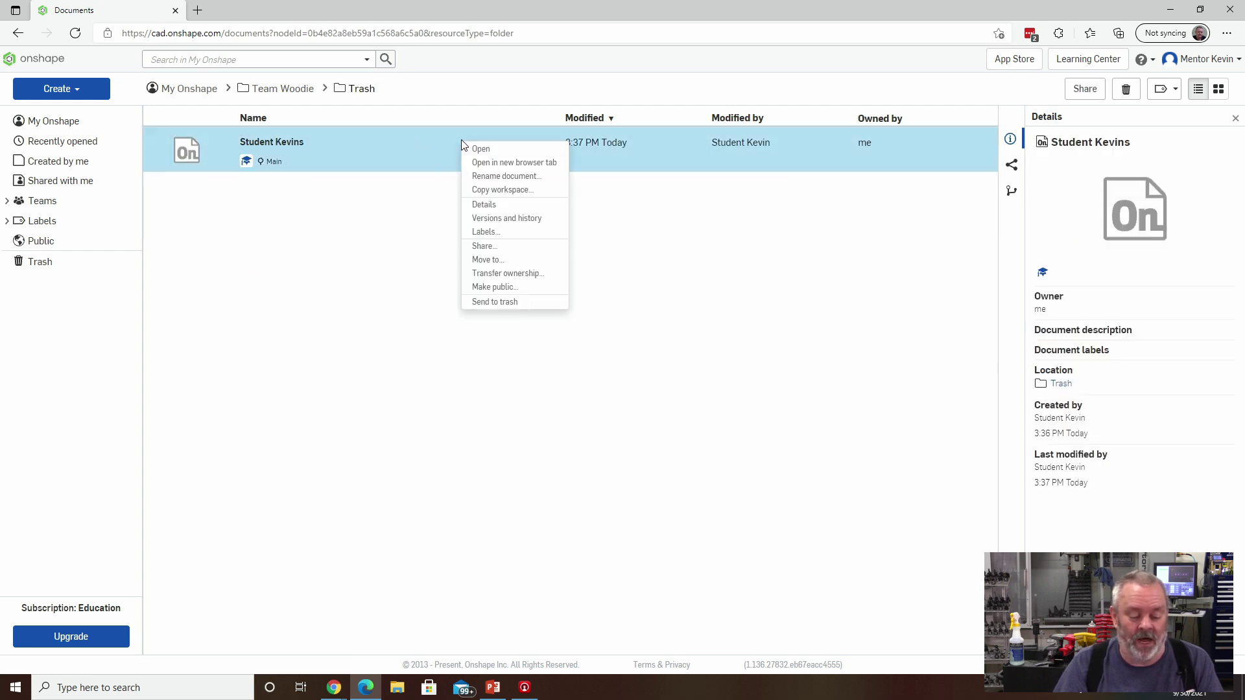
pyautogui.click(503, 303)
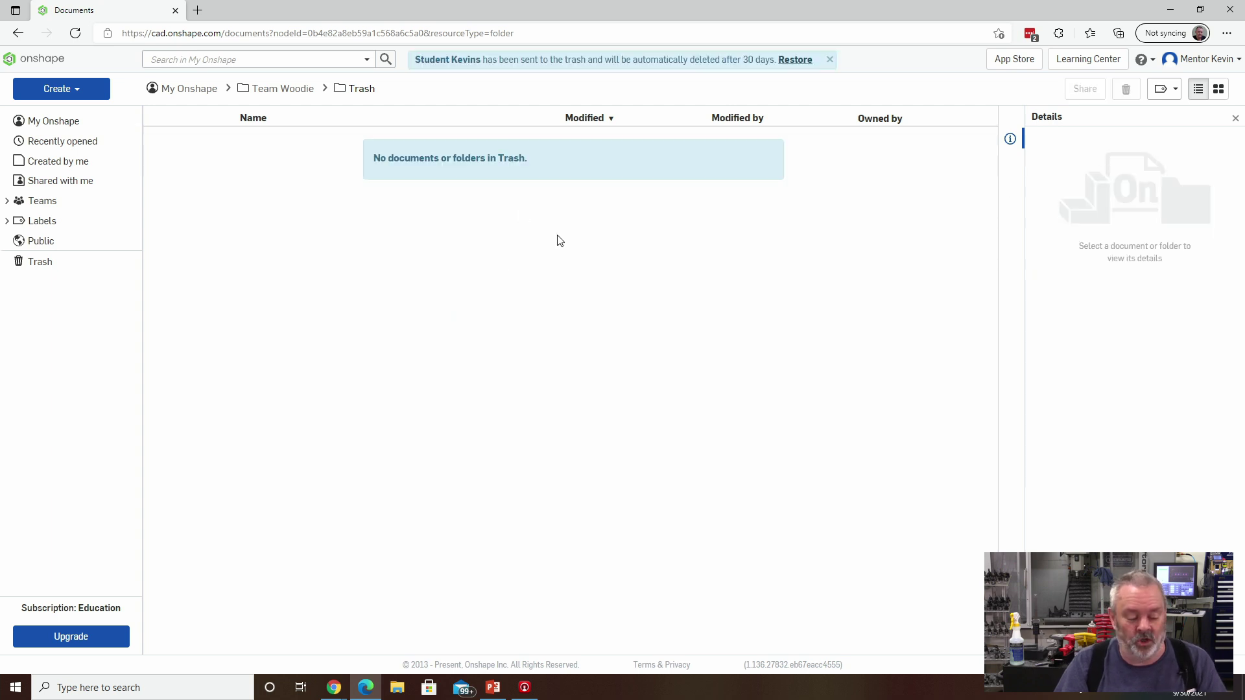
# View the trash, then go through Teams > Team Woodie into the Team Woodie folder.
pyautogui.click(34, 264)
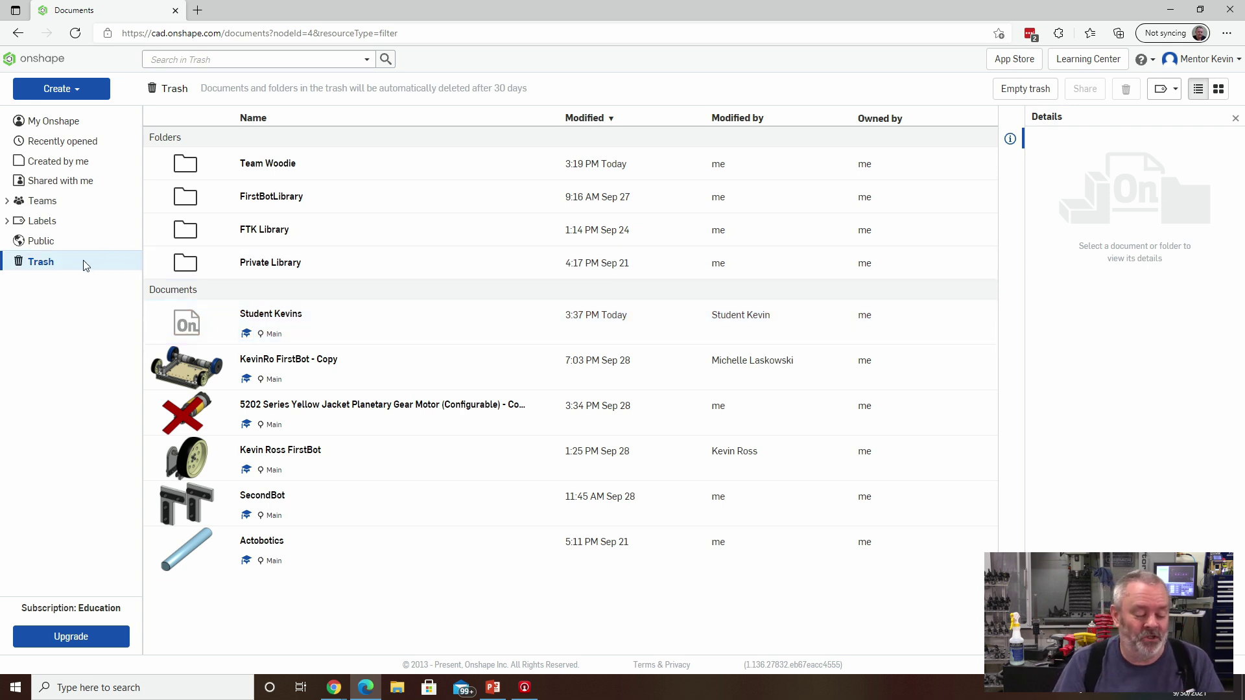
pyautogui.click(16, 204)
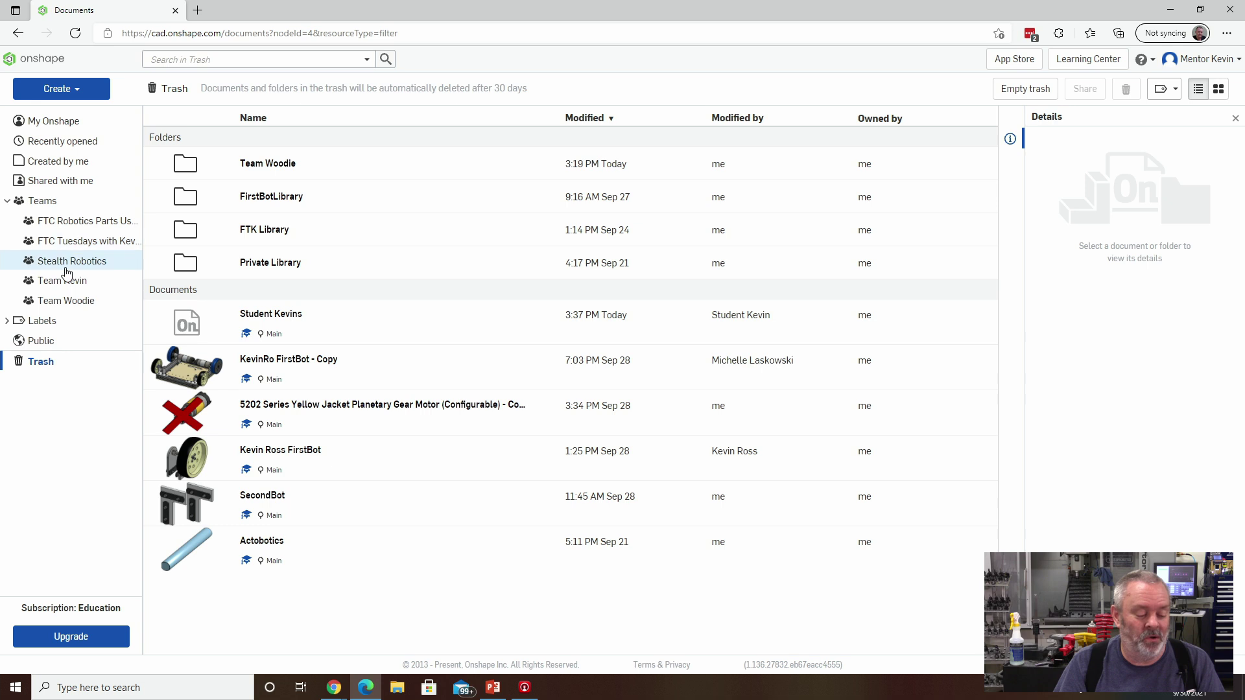
pyautogui.click(88, 305)
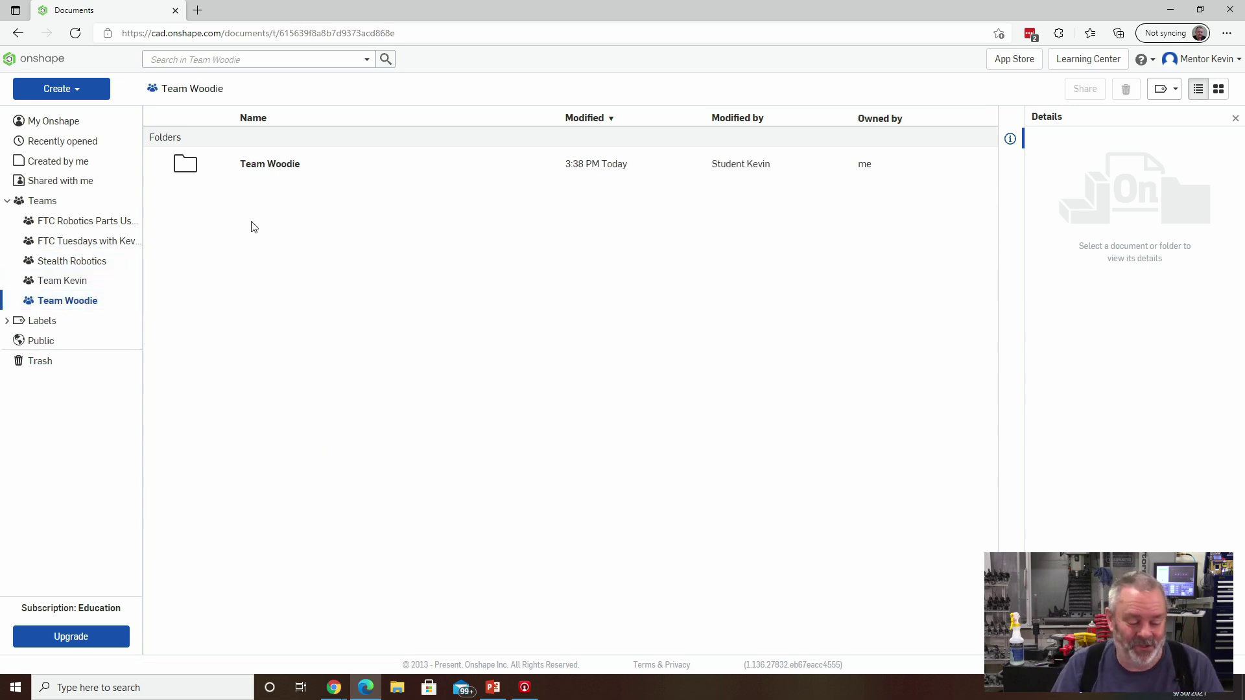
pyautogui.click(276, 166)
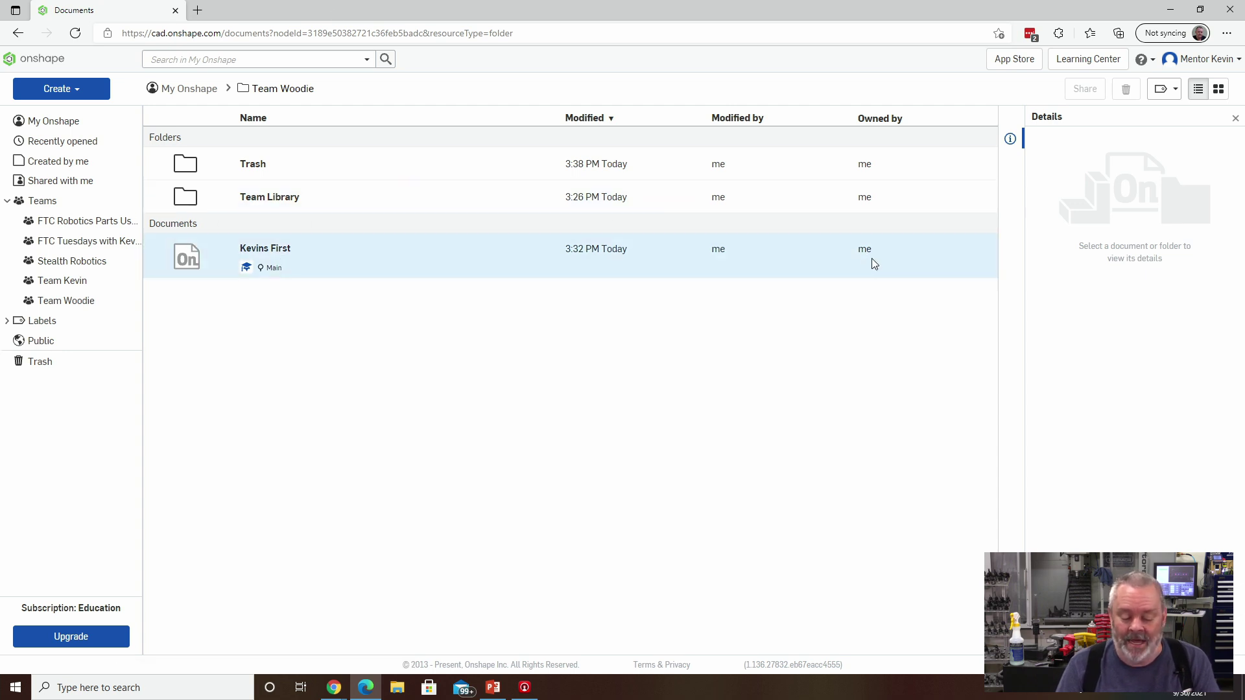
# Send the Kevins First document to the trash, then restore it from Trash.
pyautogui.rightClick(503, 262)
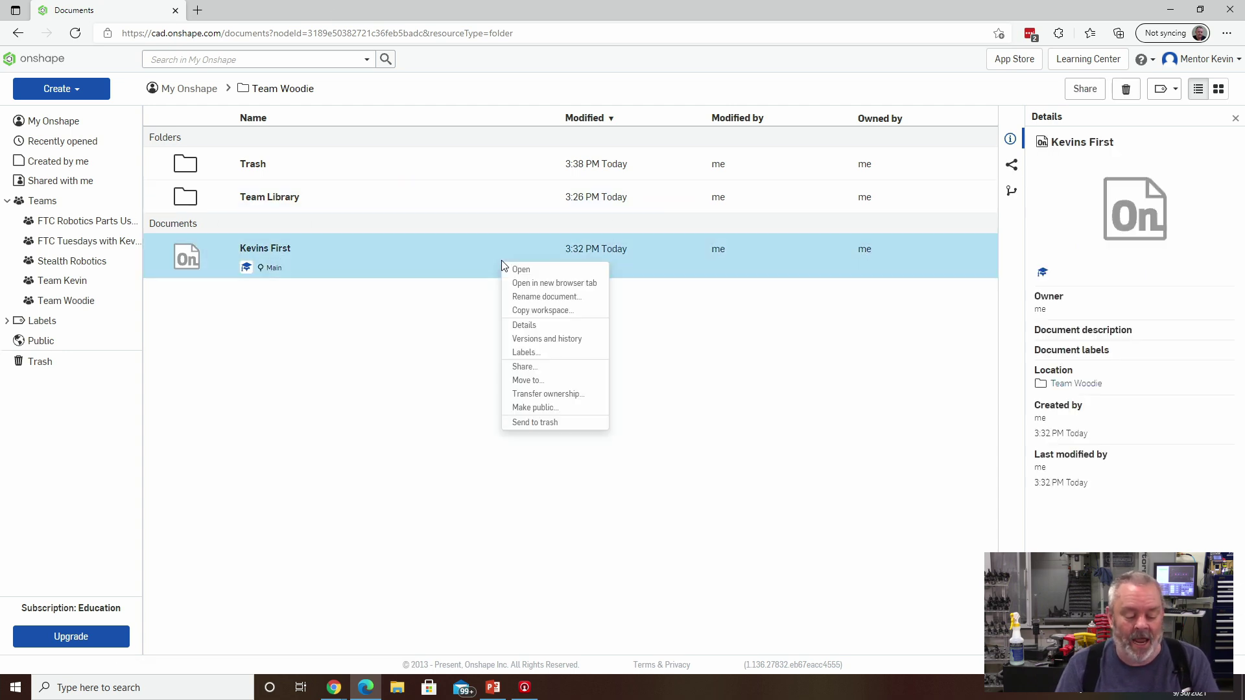
pyautogui.click(535, 423)
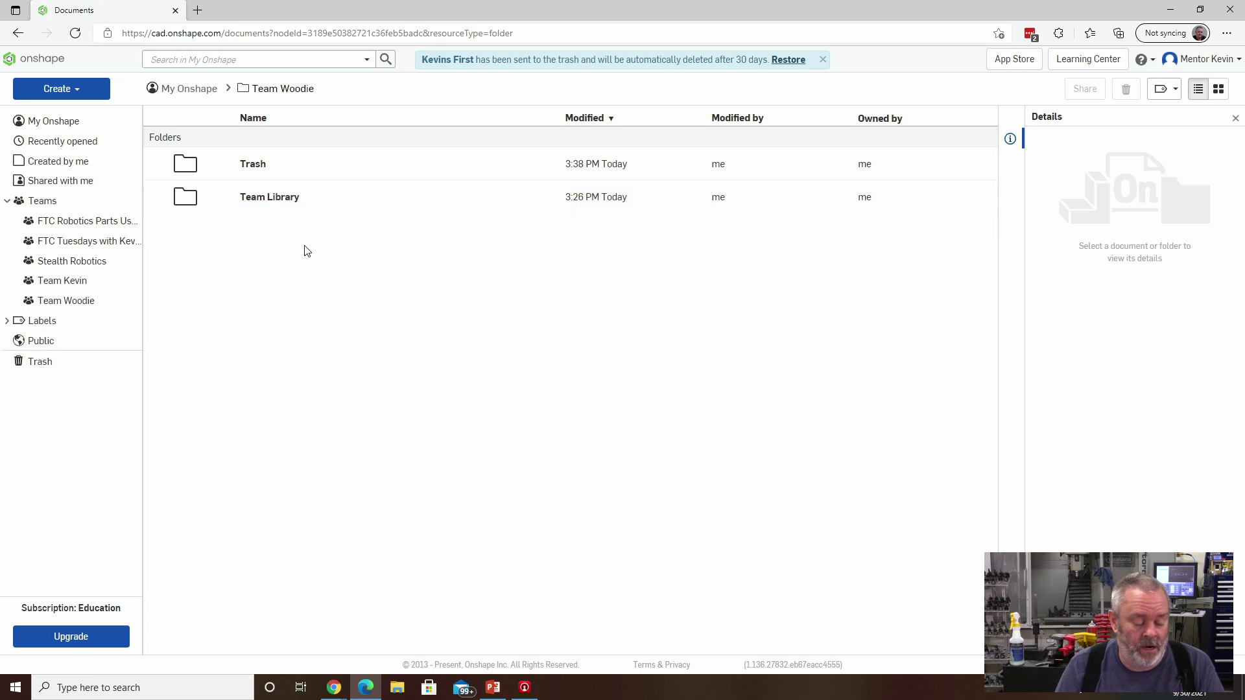
pyautogui.click(46, 361)
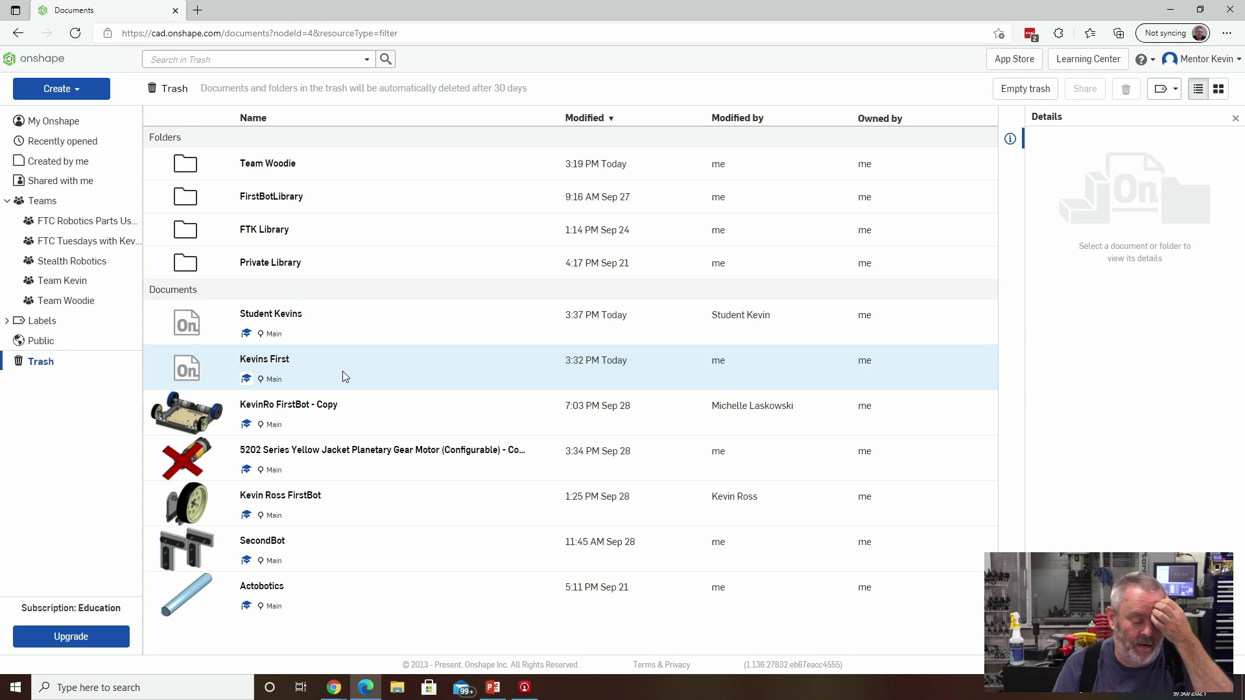
pyautogui.rightClick(343, 374)
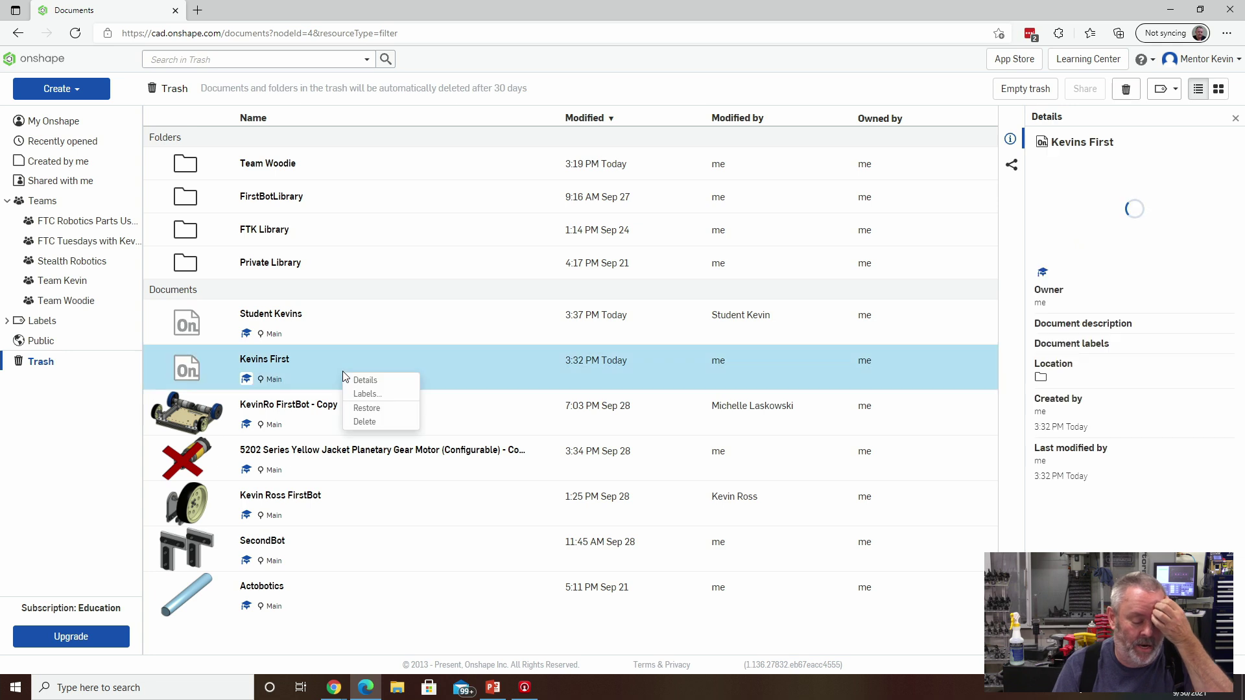
pyautogui.click(364, 409)
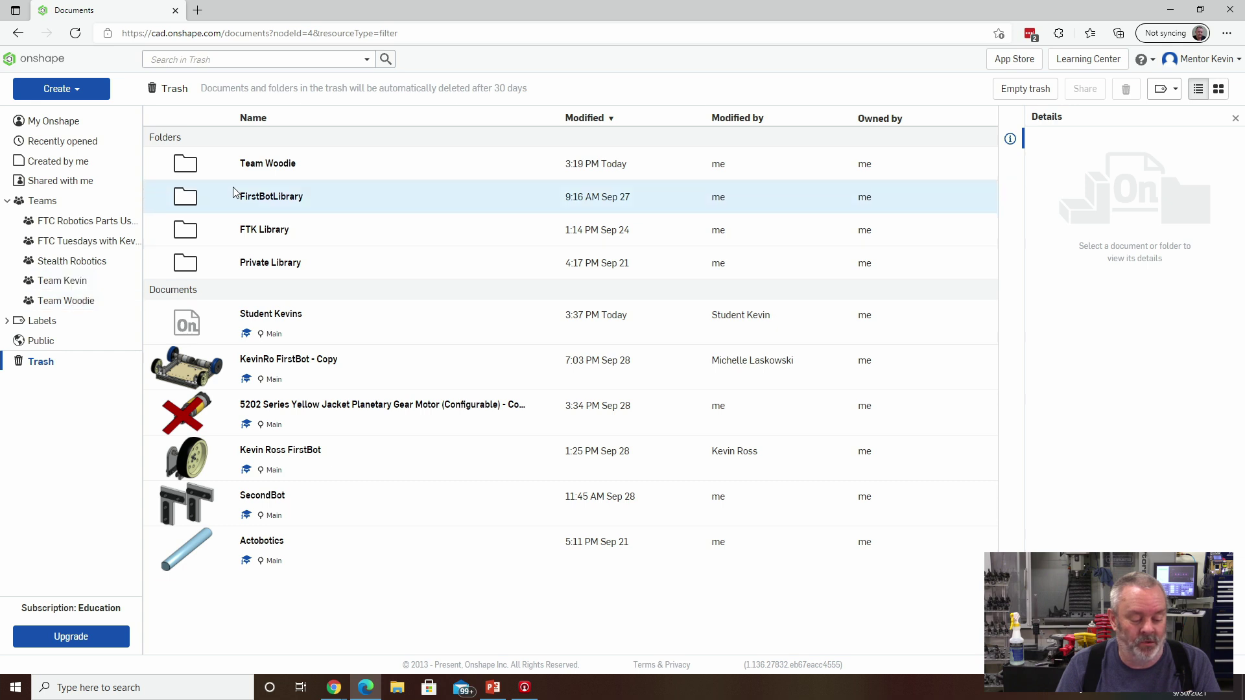
# Open the Team Woodie team, then open its Trash subfolder.
pyautogui.click(252, 163)
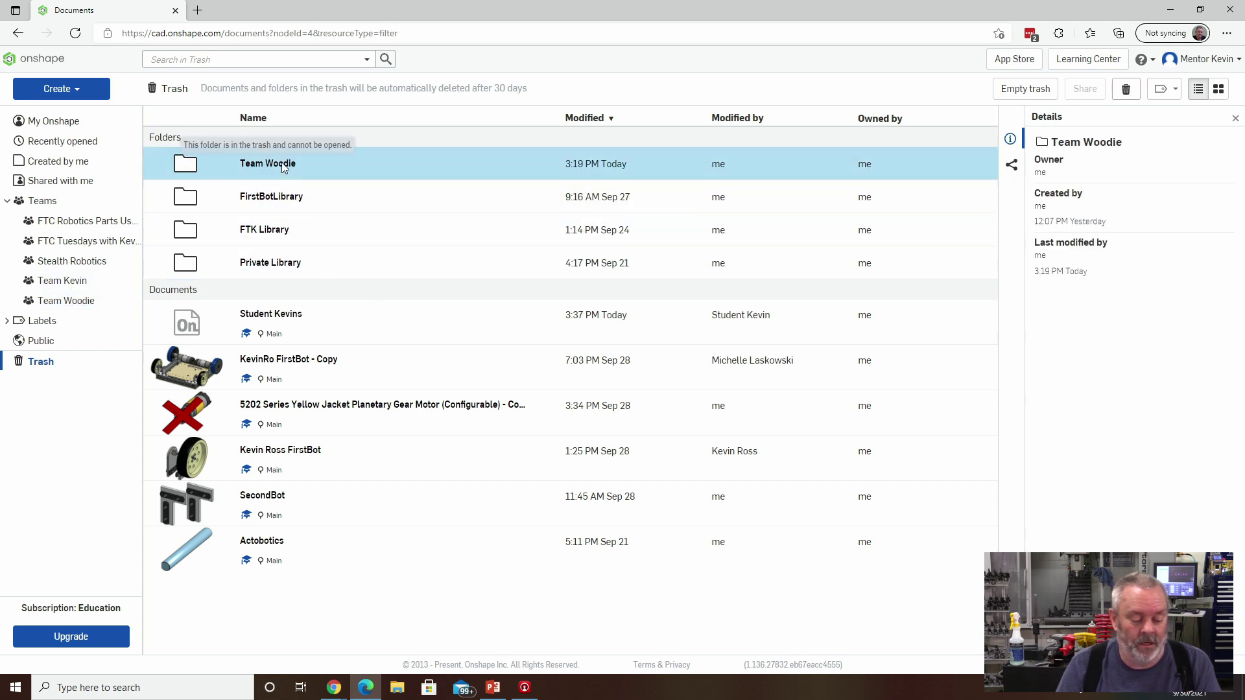
pyautogui.click(85, 301)
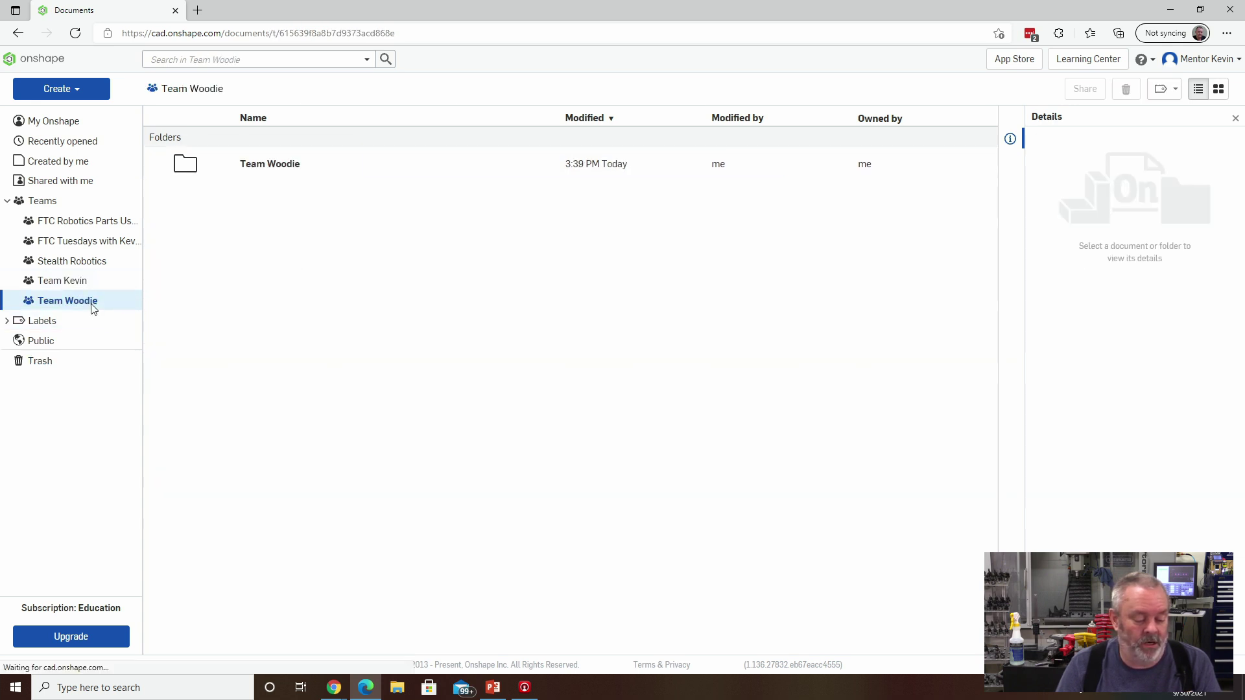
pyautogui.doubleClick(286, 166)
pyautogui.doubleClick(285, 164)
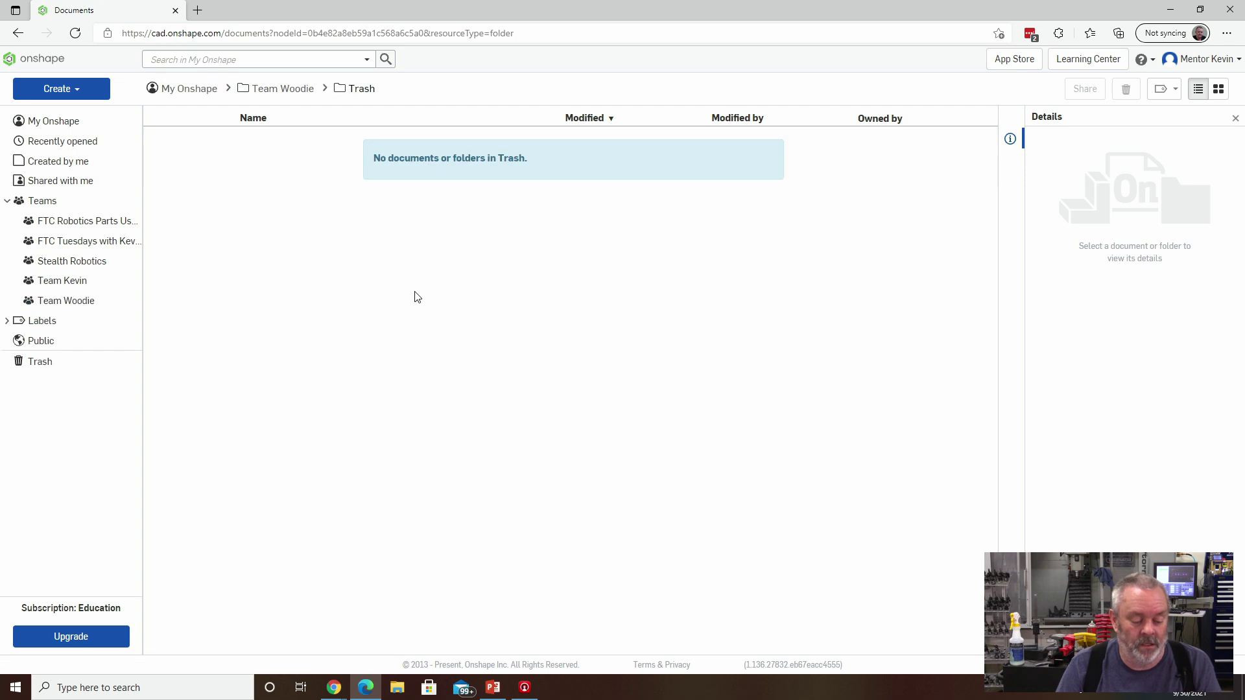
# Return to the Team Woodie folder using its breadcrumb.
pyautogui.click(280, 89)
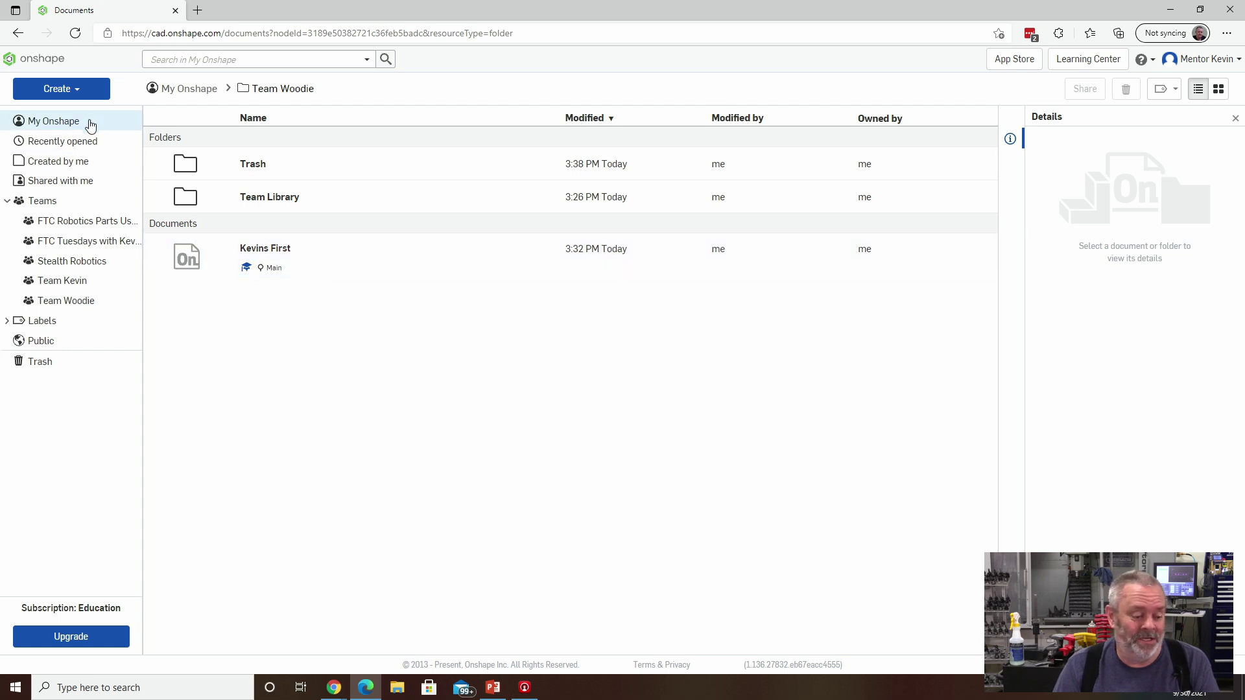
# Create a new folder named FTC 7759 in Team Woodie.
pyautogui.click(76, 89)
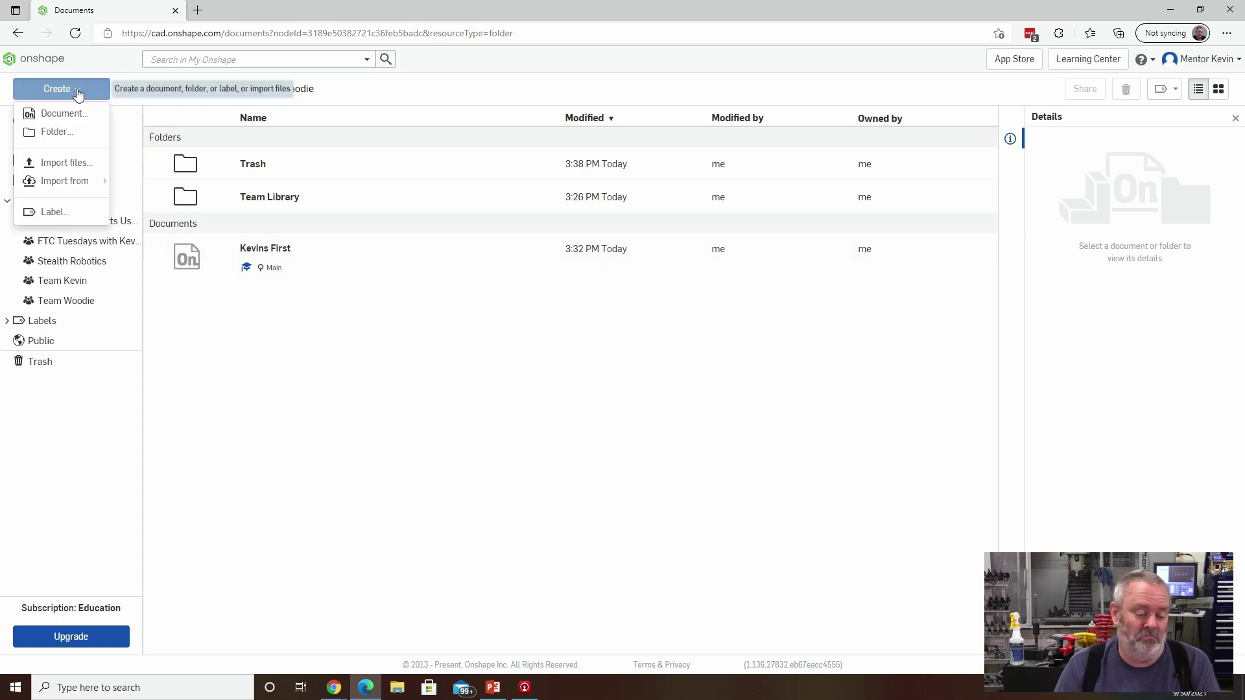
pyautogui.click(65, 132)
pyautogui.write('FTC 7759')
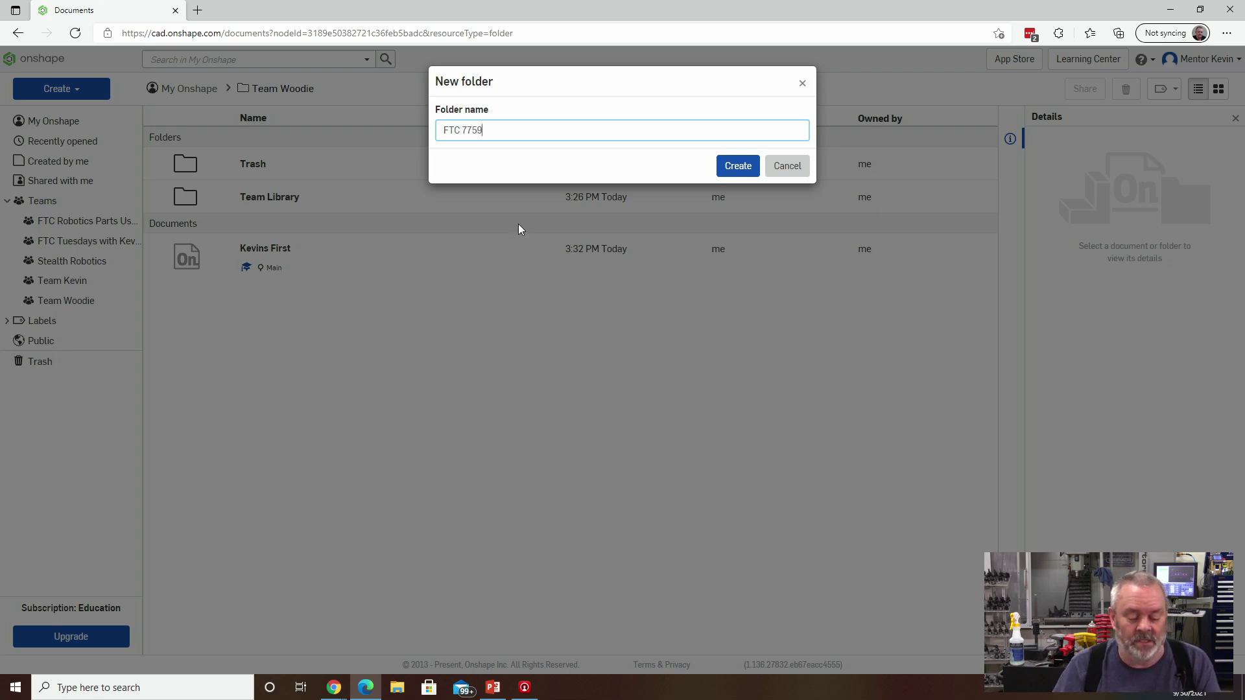
pyautogui.click(738, 166)
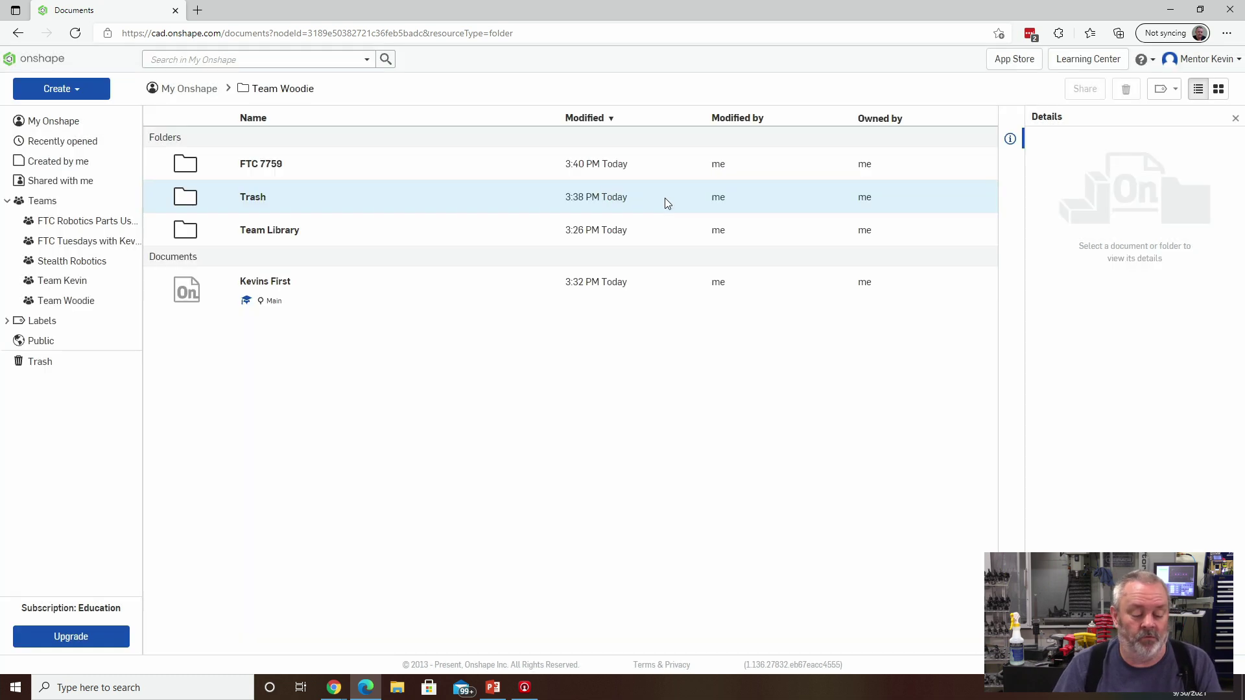
# Create a second folder named FTC 7760, fixing the missing space in the name.
pyautogui.click(78, 92)
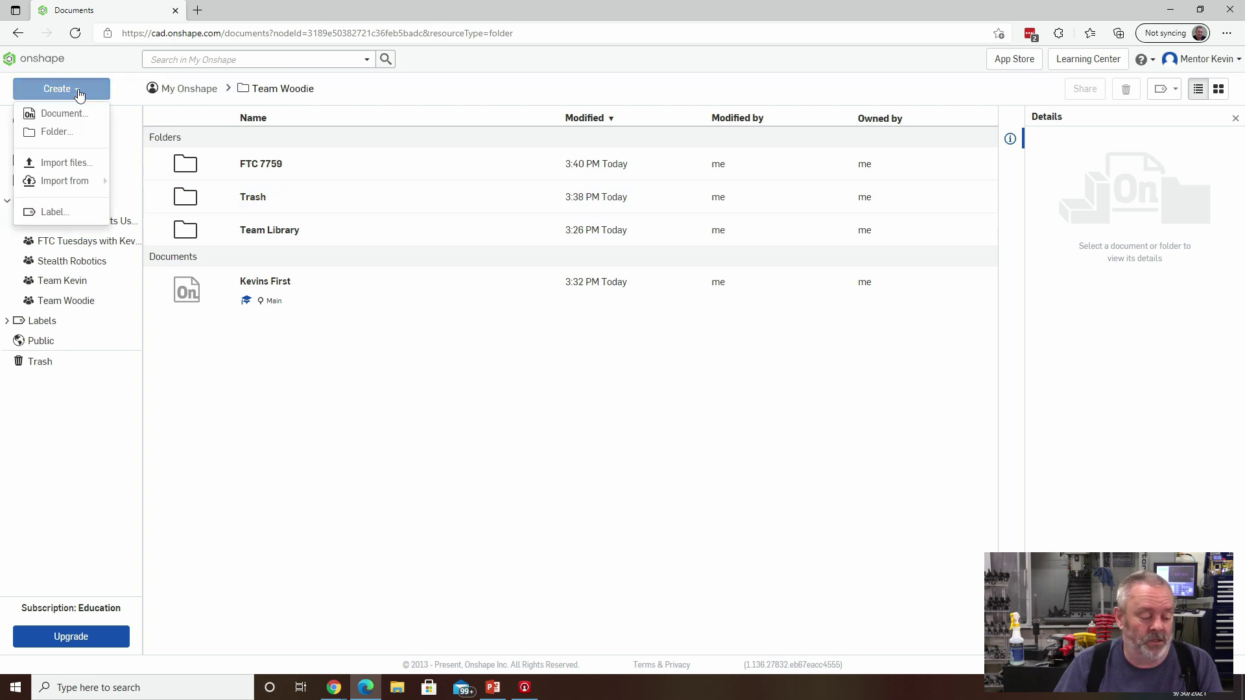
pyautogui.click(67, 131)
pyautogui.write('F')
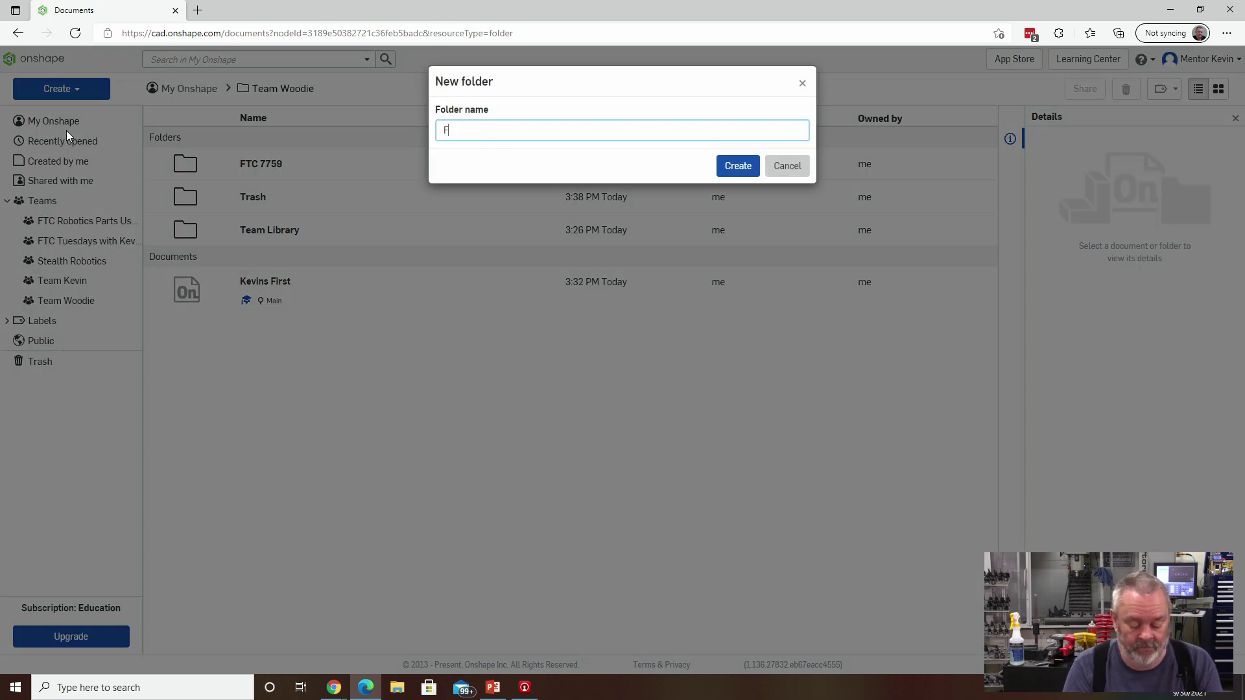
pyautogui.write('TC7760')
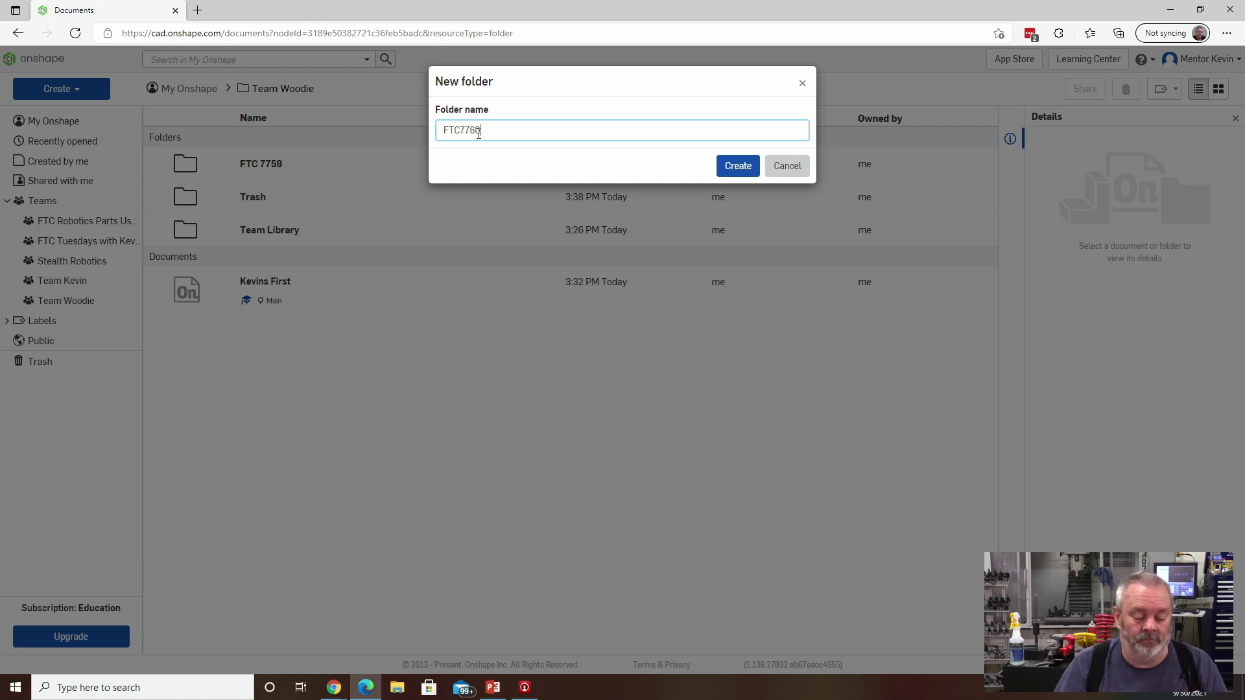
pyautogui.click(462, 133)
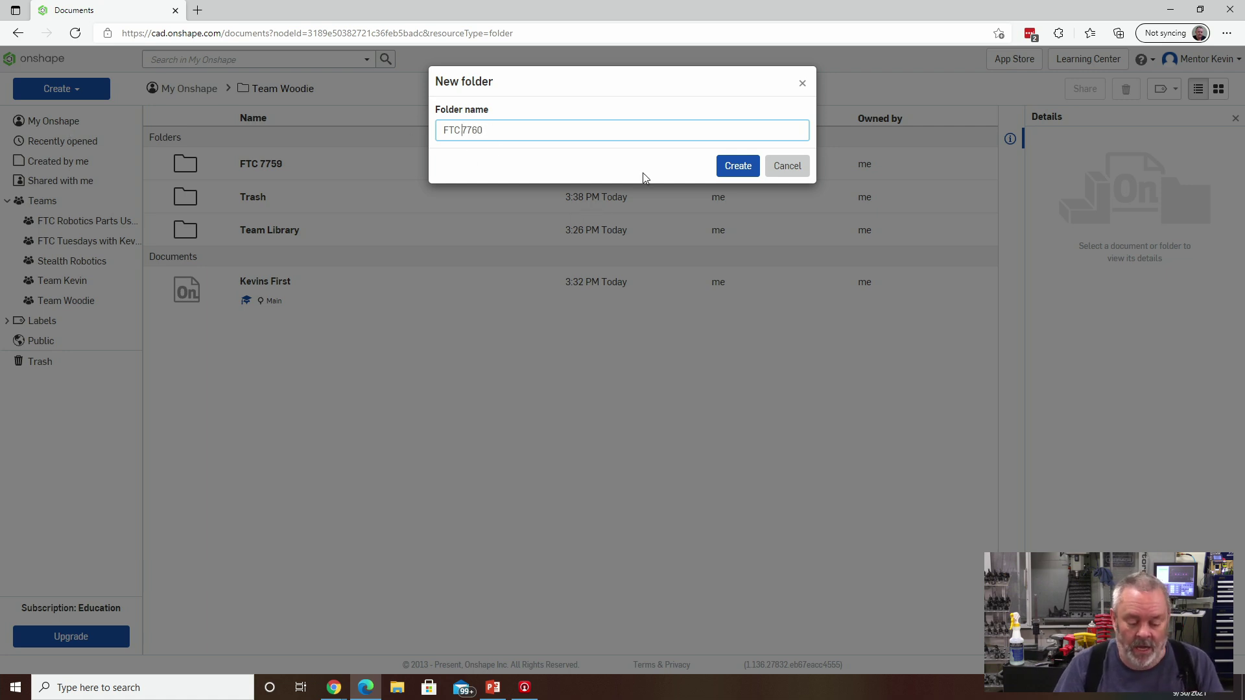
pyautogui.click(718, 167)
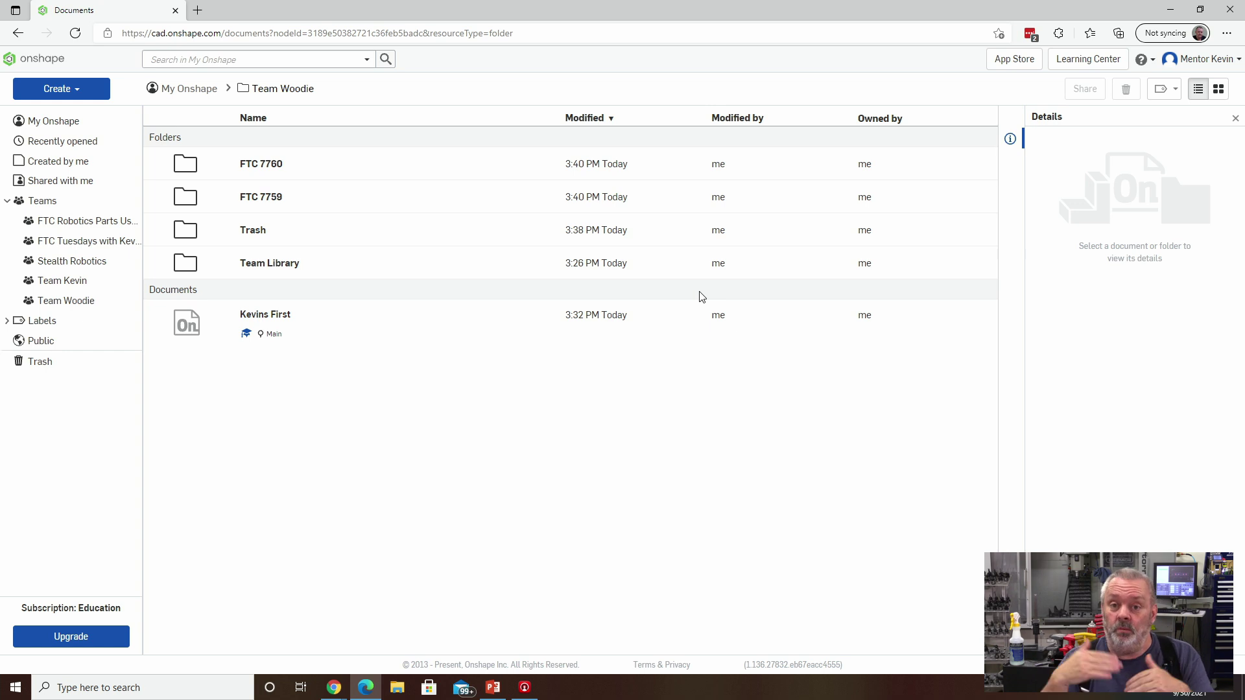